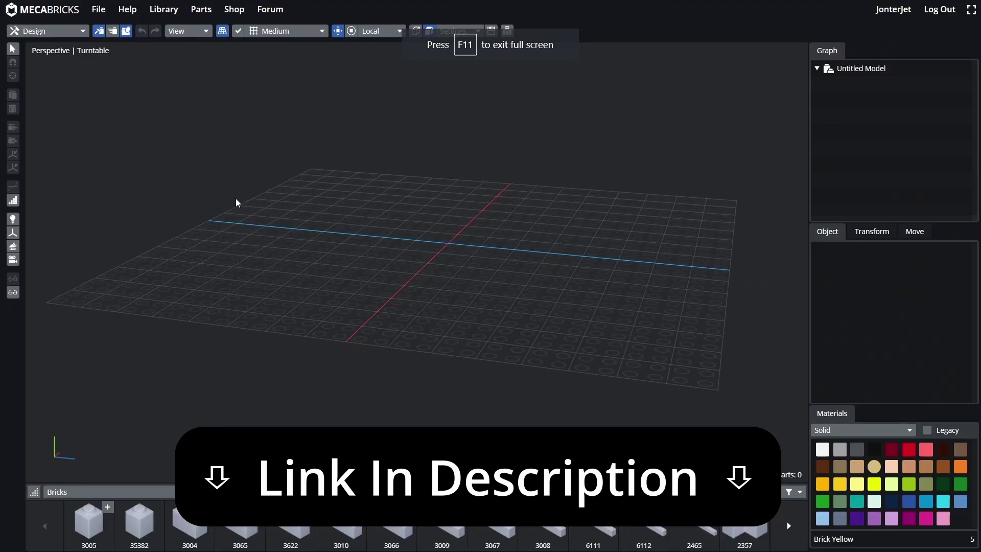
# Show the Minifigures - Weapons category in the parts library.
pyautogui.moveTo(237, 201); pyautogui.dragTo(274, 208, button='right')
pyautogui.moveTo(615, 204); pyautogui.dragTo(607, 215, button='right')
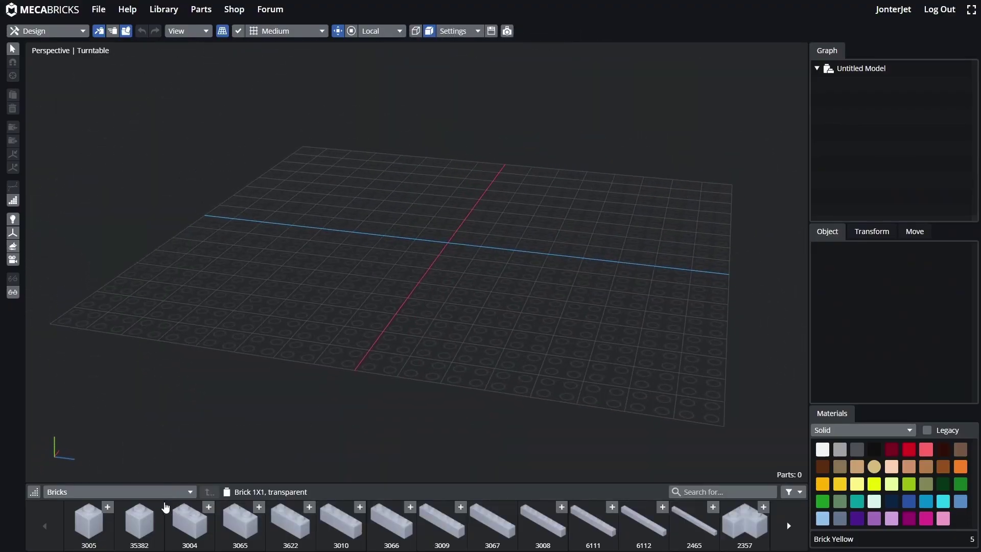
pyautogui.click(163, 492)
pyautogui.scroll(-1, 143, 424)
pyautogui.scroll(-4, 147, 423)
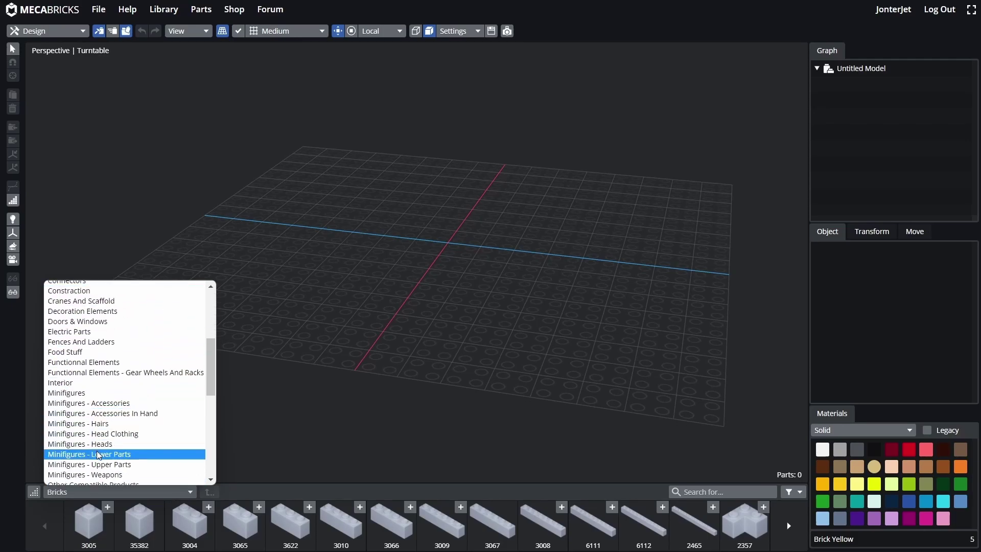
pyautogui.scroll(-4, 102, 454)
pyautogui.click(78, 342)
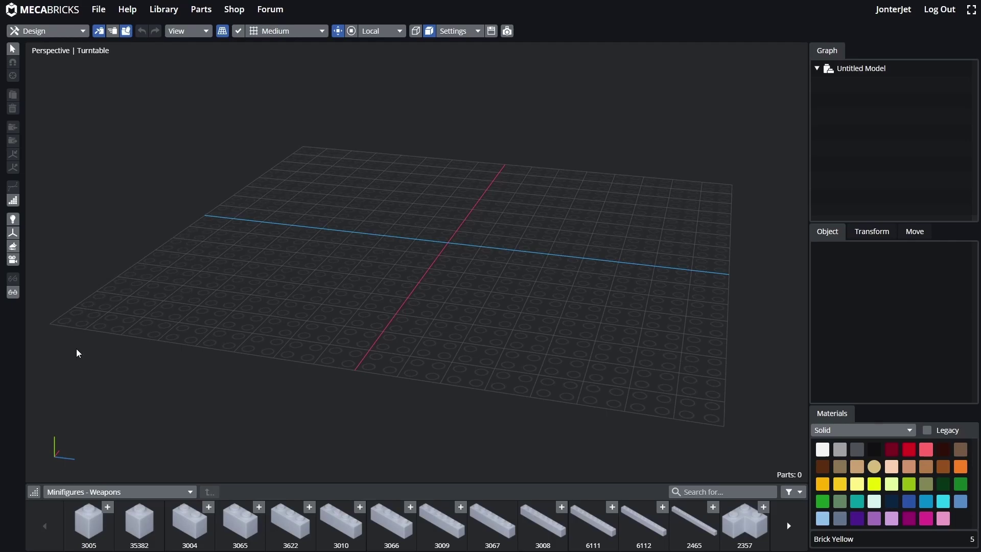
# Browse the weapon parts and add the Sword part 68503 to the model.
pyautogui.scroll(-5, 401, 533)
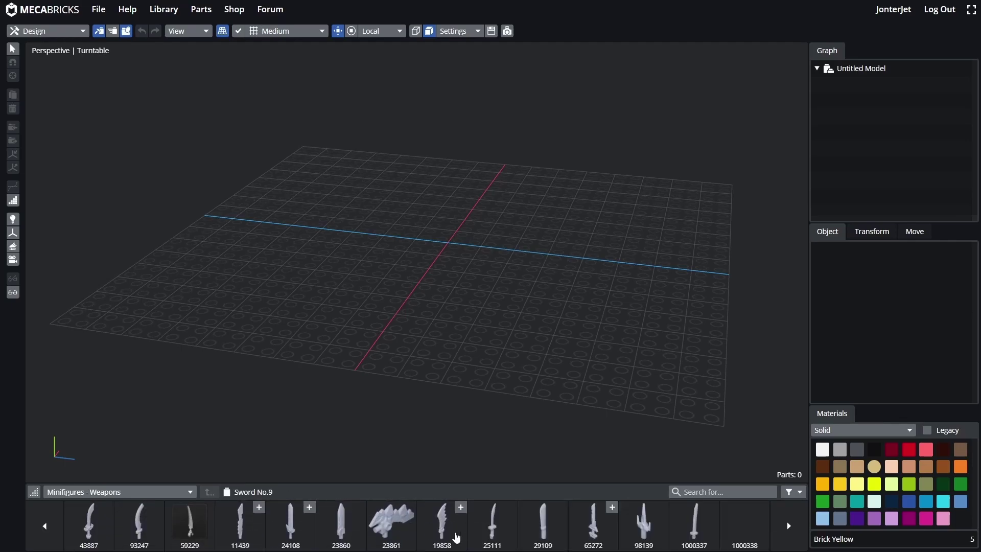
pyautogui.scroll(-3, 536, 520)
pyautogui.scroll(-3, 537, 520)
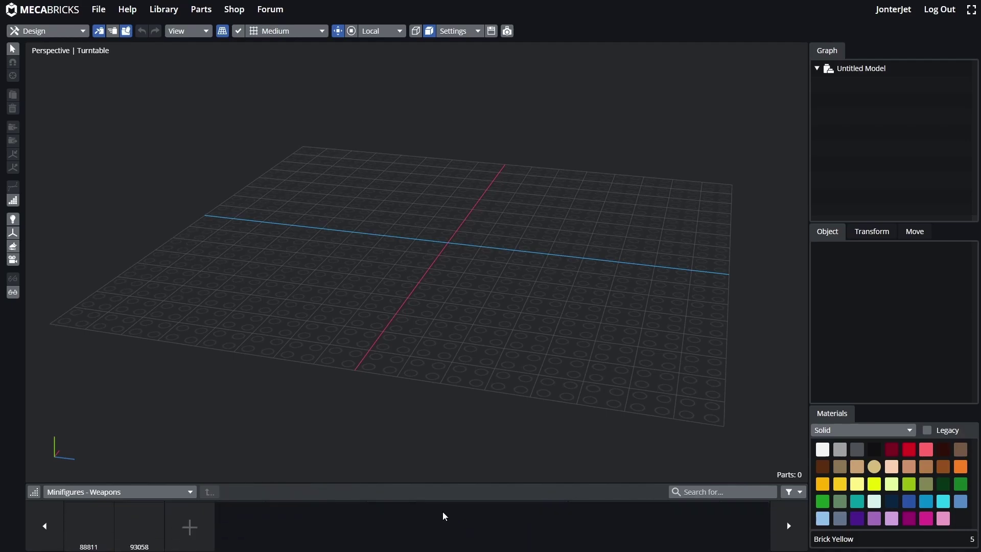
pyautogui.scroll(-3, 225, 520)
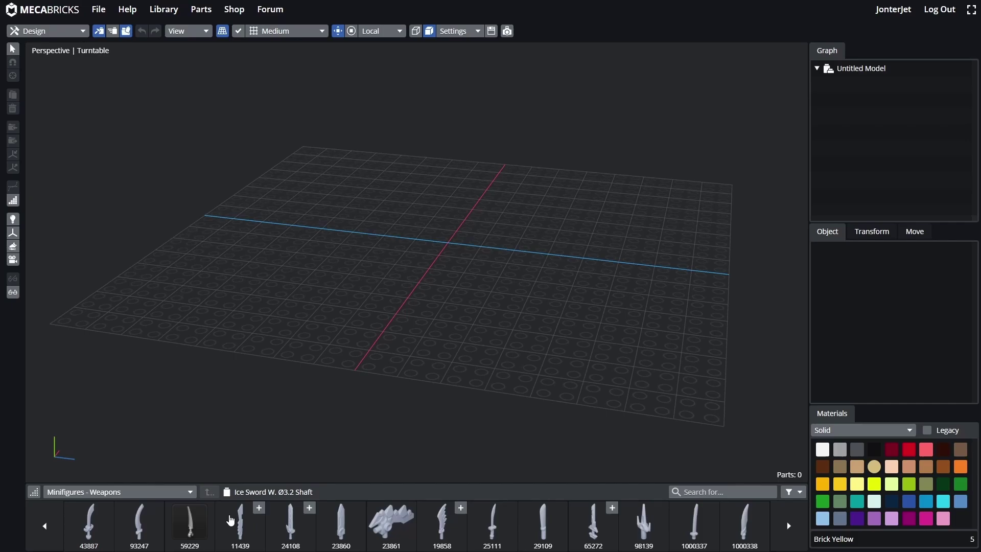
pyautogui.scroll(-3, 347, 530)
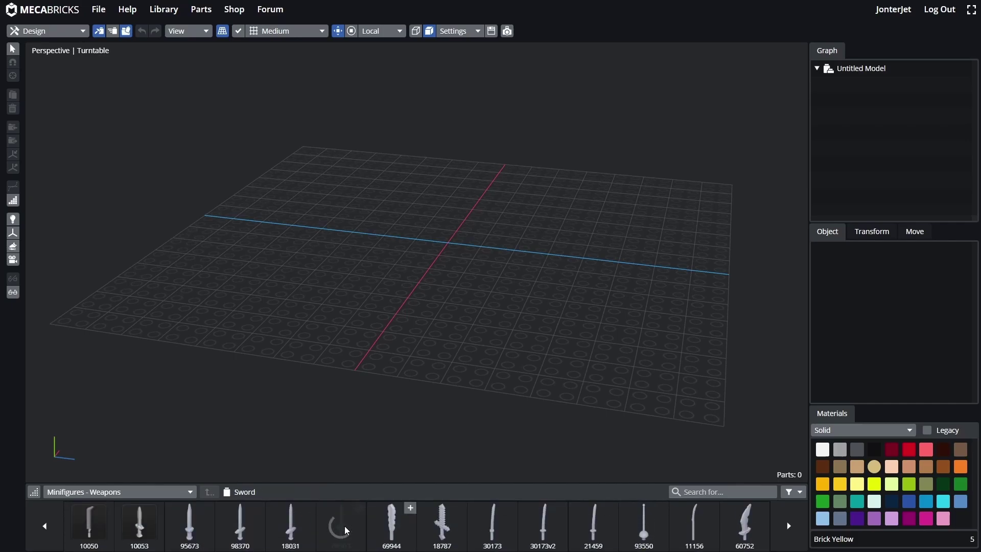
pyautogui.click(347, 530)
# Add a single Round Shield part 91884 and move it beside the sword so the two do not overlap.
pyautogui.scroll(-3, 368, 532)
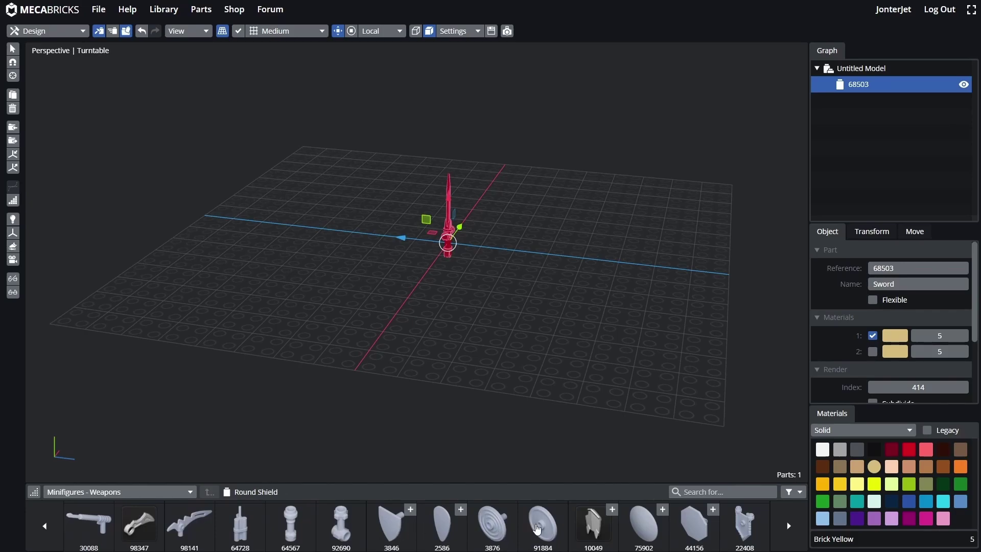
pyautogui.click(543, 527)
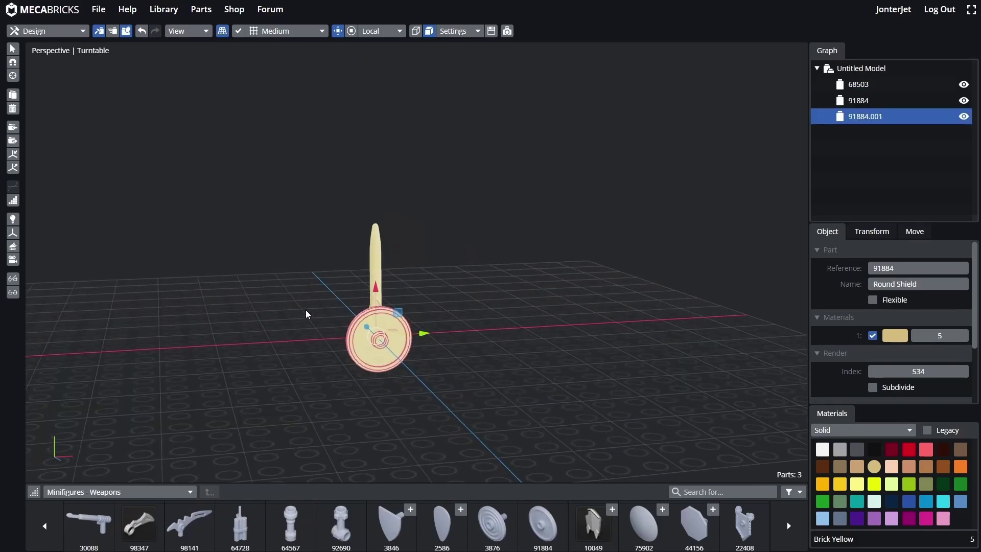
pyautogui.scroll(2, 307, 313)
pyautogui.moveTo(404, 360); pyautogui.dragTo(491, 361)
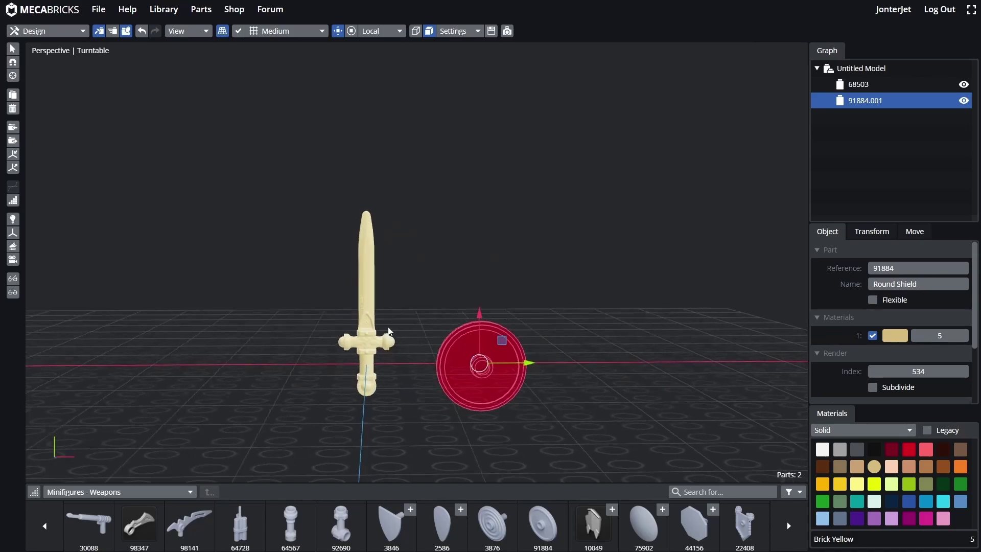
# Apply the metal Silver Ink material to the sword's first material slot and to the round shield.
pyautogui.scroll(2, 388, 331)
pyautogui.moveTo(389, 331); pyautogui.dragTo(442, 337)
pyautogui.moveTo(443, 337); pyautogui.dragTo(415, 268, button='right')
pyautogui.click(335, 312)
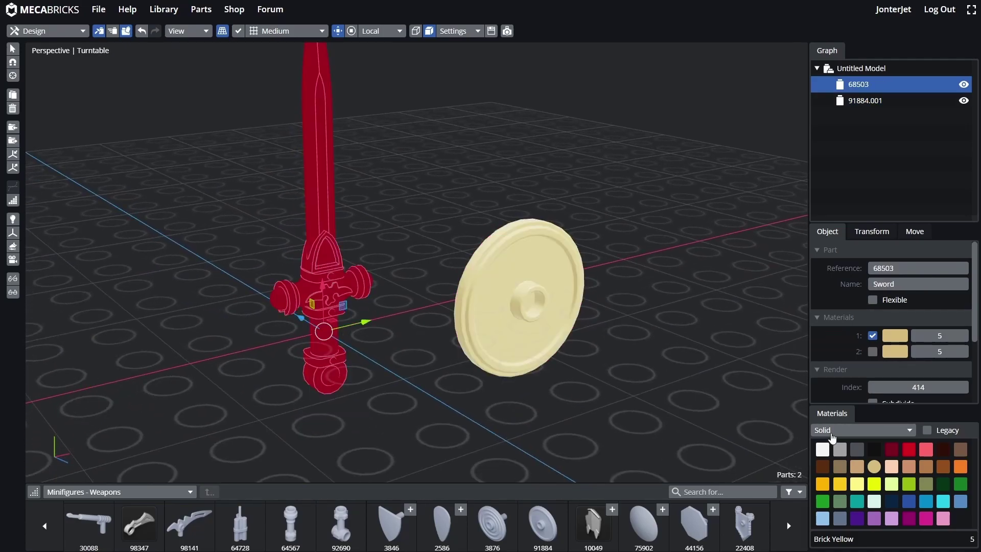
pyautogui.click(832, 436)
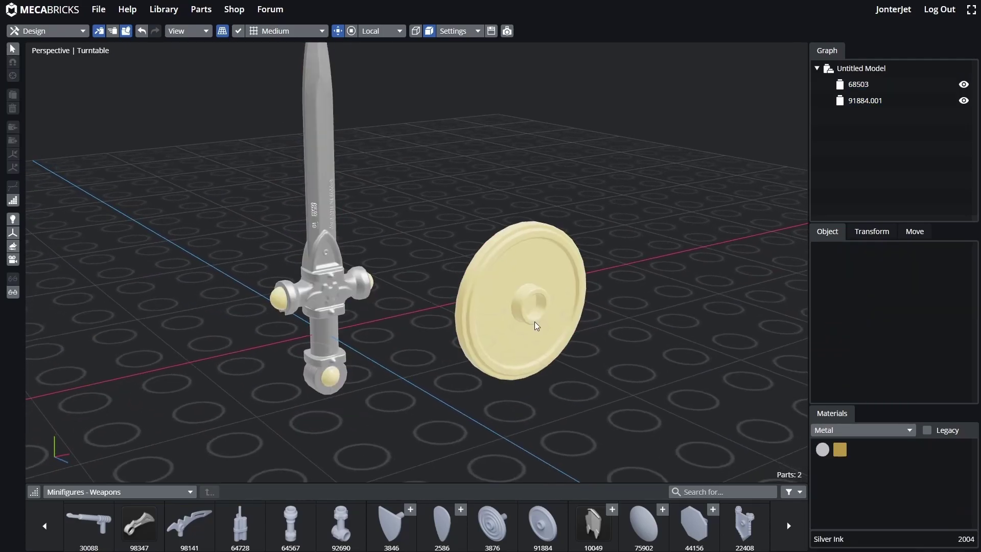
pyautogui.click(541, 326)
pyautogui.click(687, 398)
pyautogui.click(822, 450)
# Apply the metal Gold Ink material to only the sword's second material slot.
pyautogui.moveTo(490, 240); pyautogui.dragTo(372, 278, button='right')
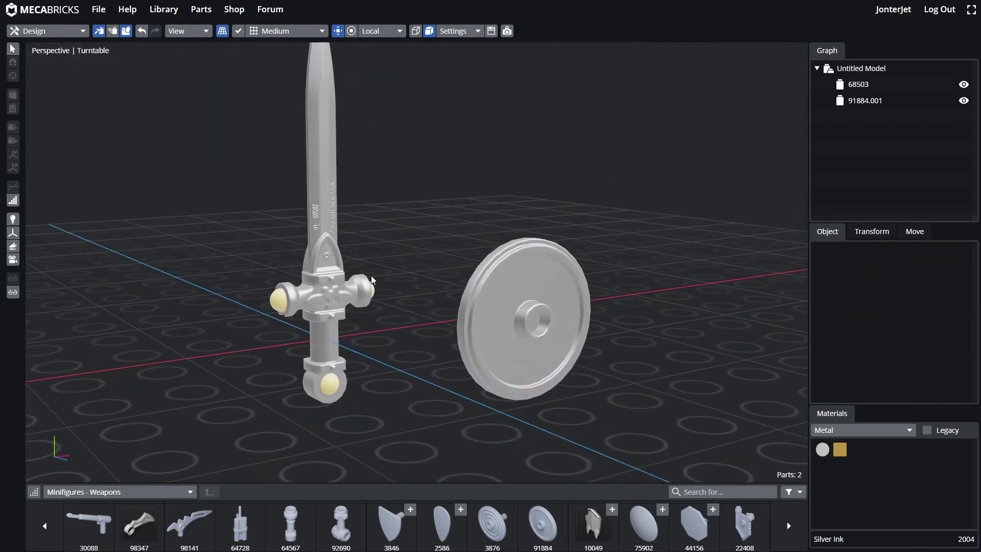
pyautogui.click(372, 279)
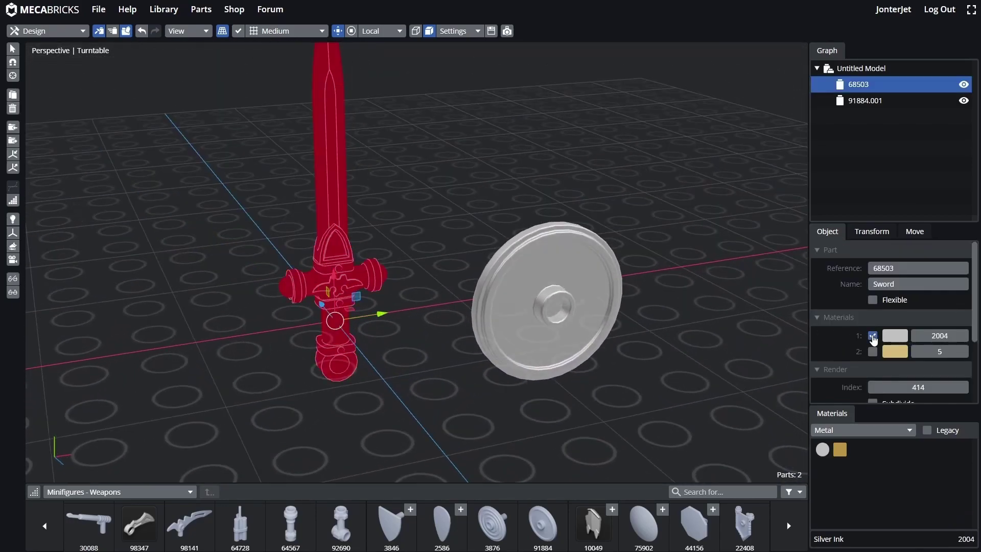
pyautogui.click(873, 352)
pyautogui.click(844, 450)
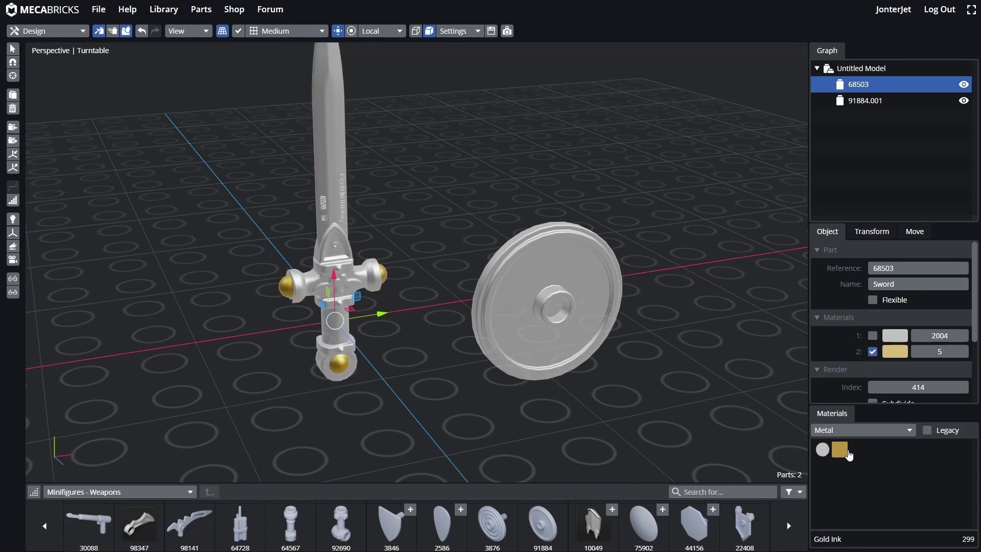
# Change the sword's second material slot to the metal Silver Ink material.
pyautogui.click(733, 207)
pyautogui.moveTo(521, 262); pyautogui.dragTo(484, 247)
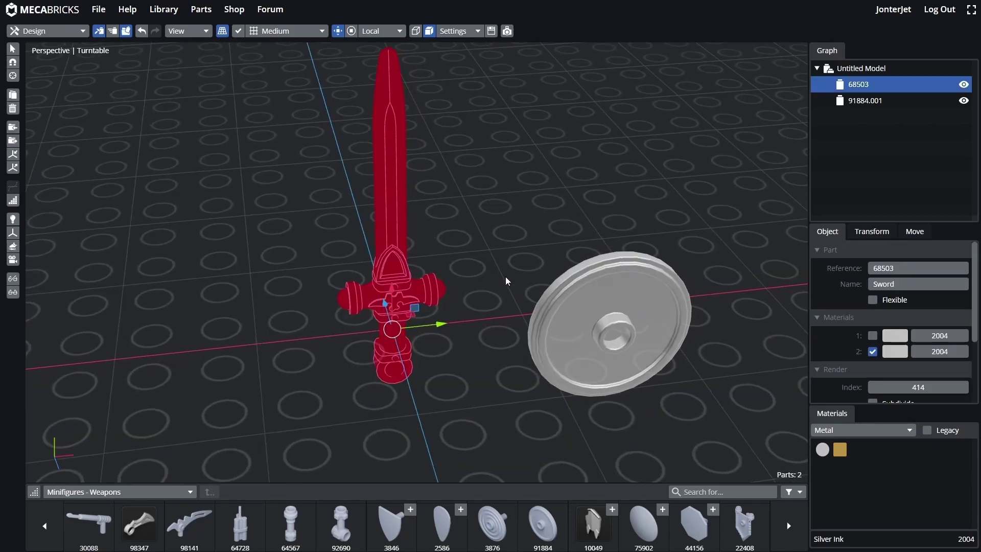
pyautogui.moveTo(506, 280); pyautogui.dragTo(381, 259)
pyautogui.moveTo(384, 260); pyautogui.dragTo(491, 266, button='right')
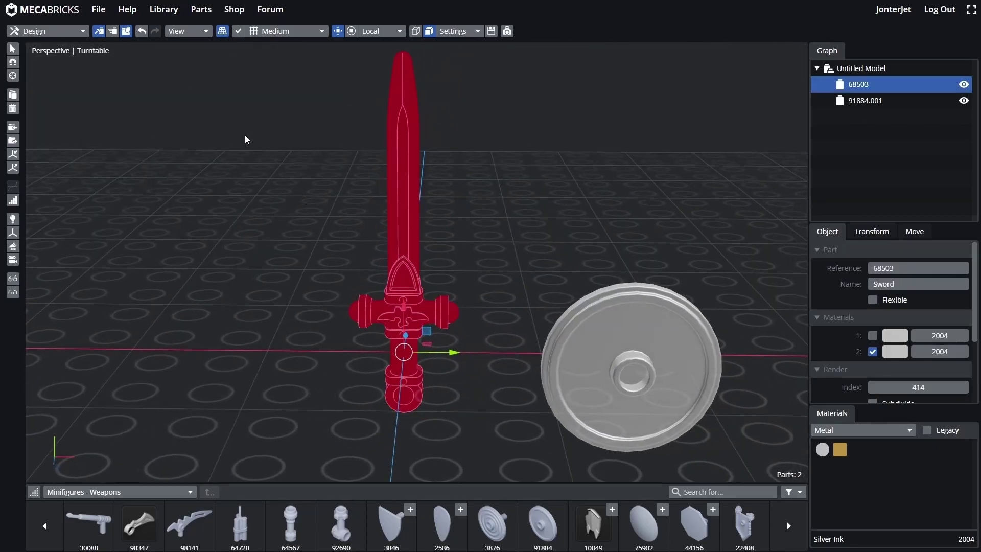
# Export the sword and shield model in Wavefront (.obj) format.
pyautogui.click(97, 10)
pyautogui.click(102, 87)
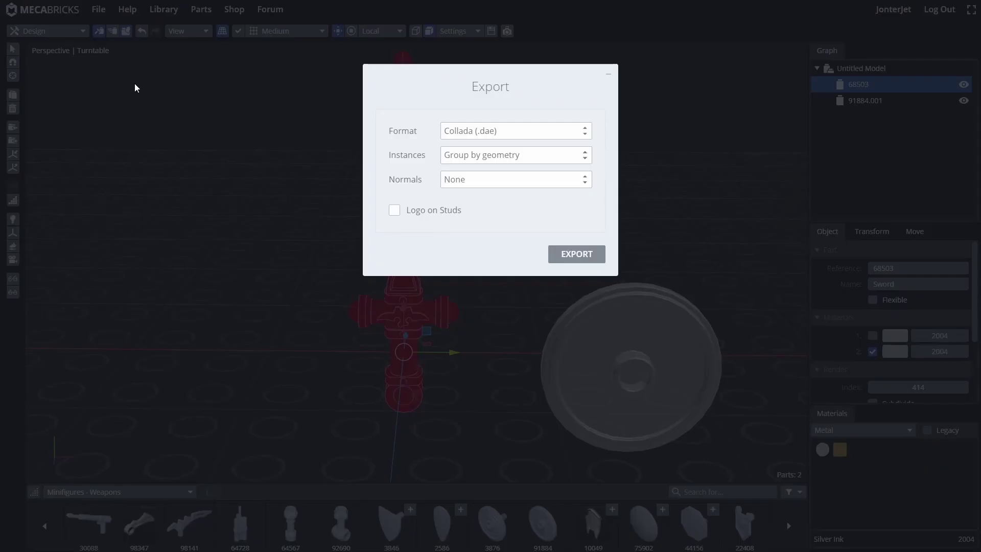
pyautogui.click(537, 131)
pyautogui.click(520, 169)
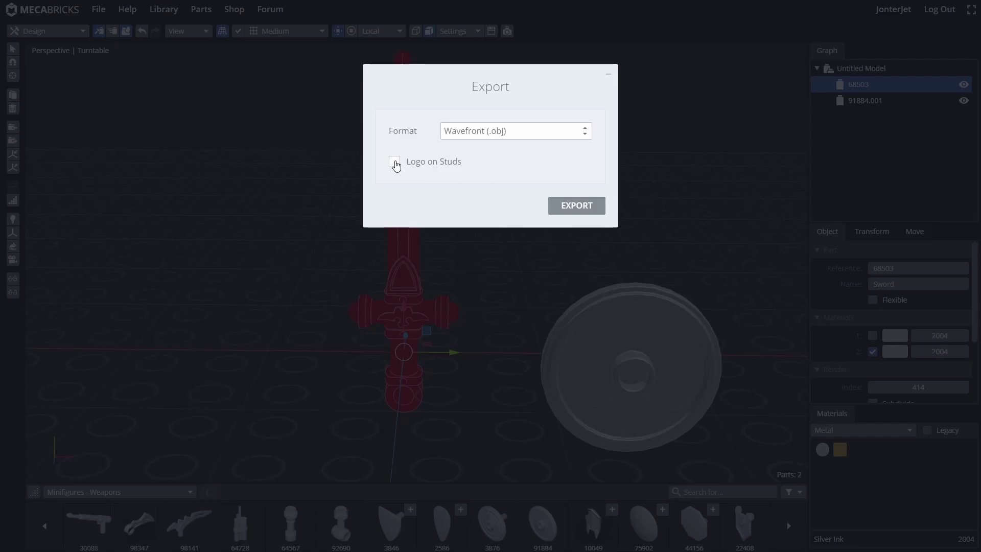
pyautogui.click(573, 205)
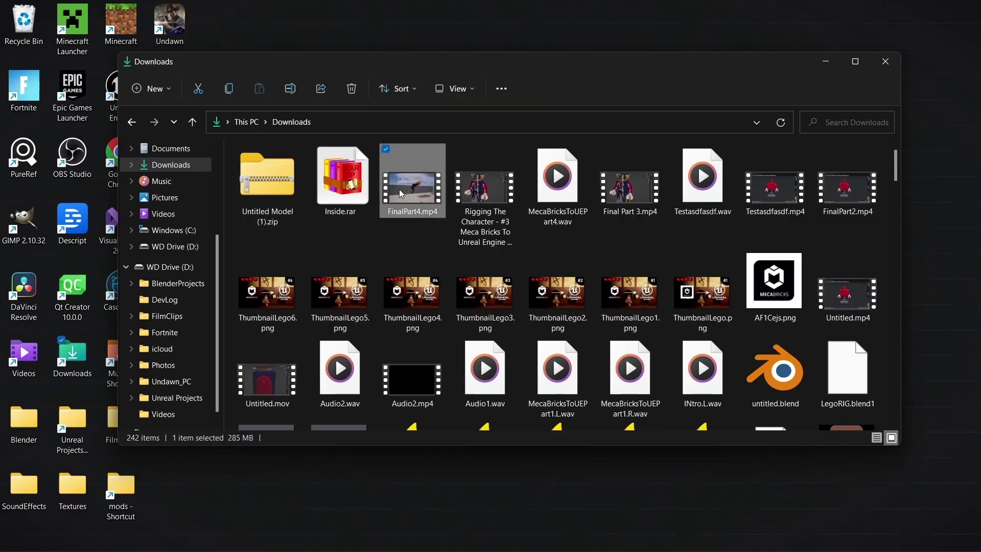
# Extract the downloaded archive Untitled Model (1).zip in the Downloads folder.
pyautogui.rightClick(266, 183)
pyautogui.click(305, 256)
pyautogui.click(592, 412)
# Launch Blender 3.5 with a new General file and delete the default cube and light.
pyautogui.moveTo(294, 63); pyautogui.dragTo(378, 74)
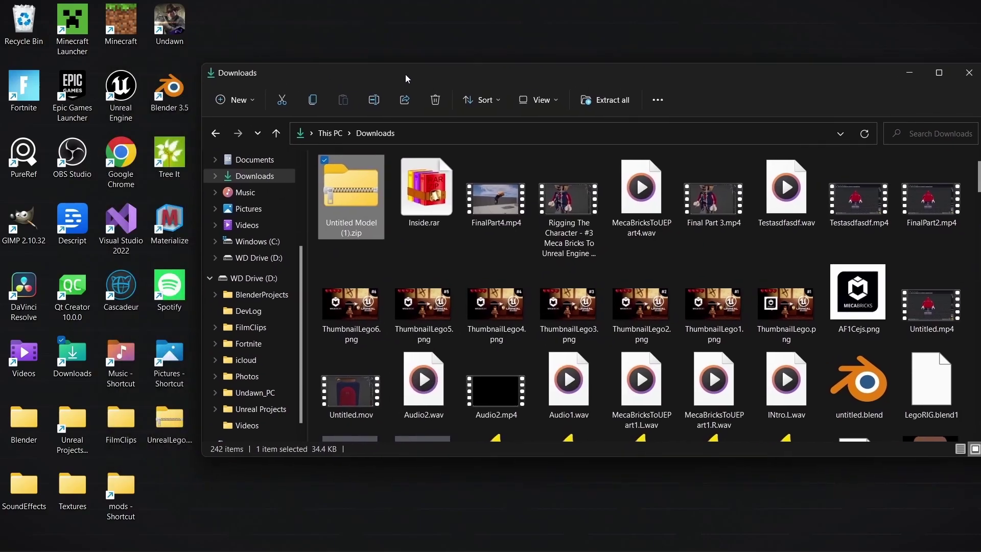
pyautogui.click(166, 86)
pyautogui.doubleClick(166, 86)
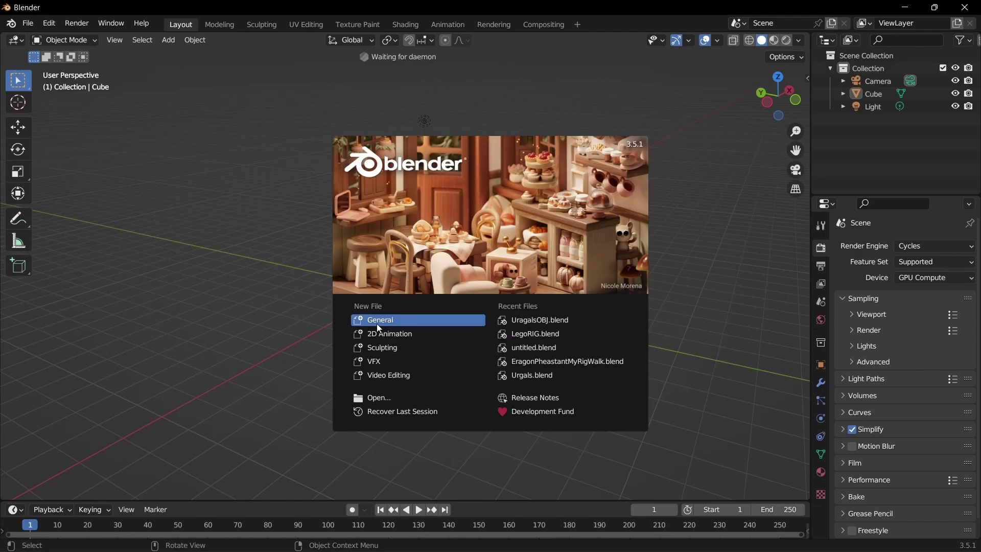
pyautogui.click(376, 323)
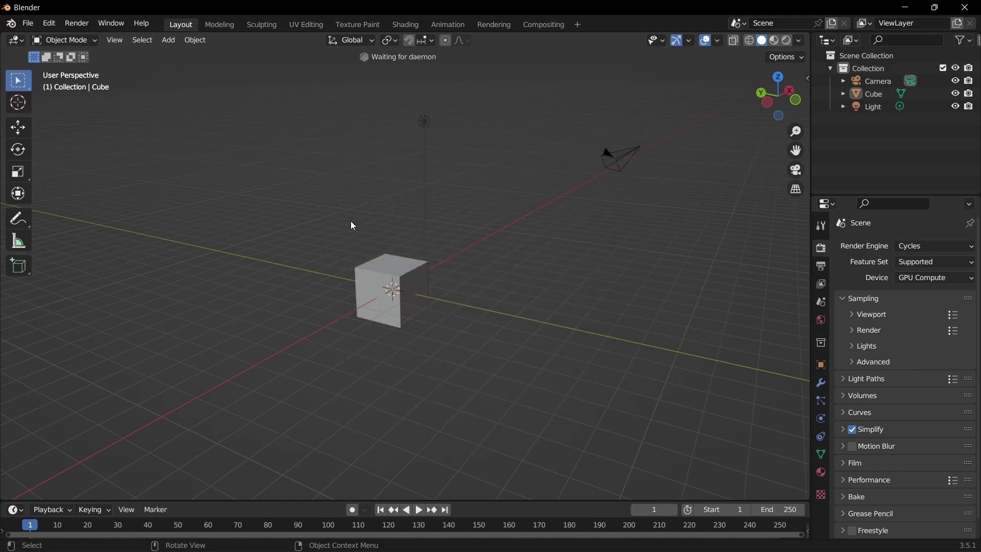
pyautogui.press('Delete')
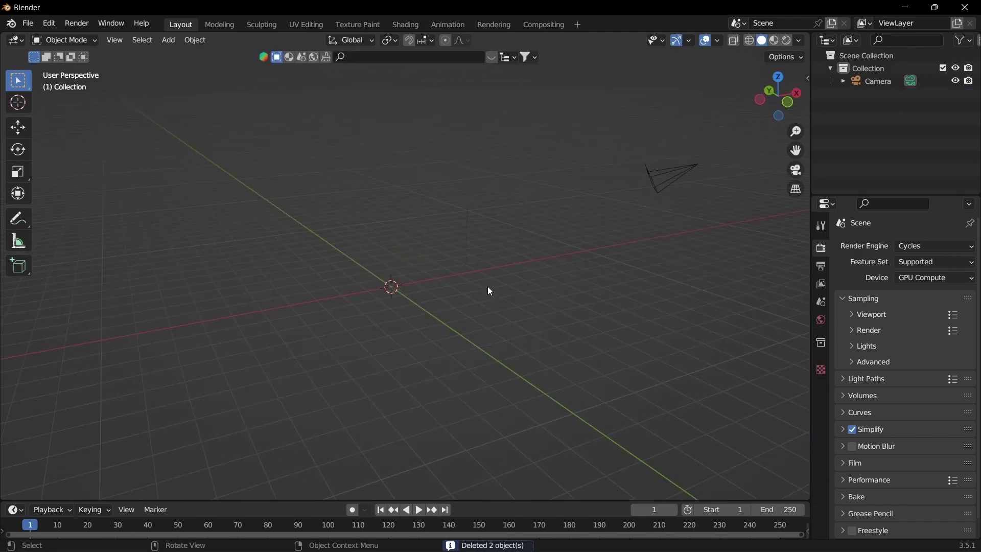
# Import Untitled Model.obj as Wavefront OBJ from the Untitled Model (1) folder in Downloads.
pyautogui.click(29, 26)
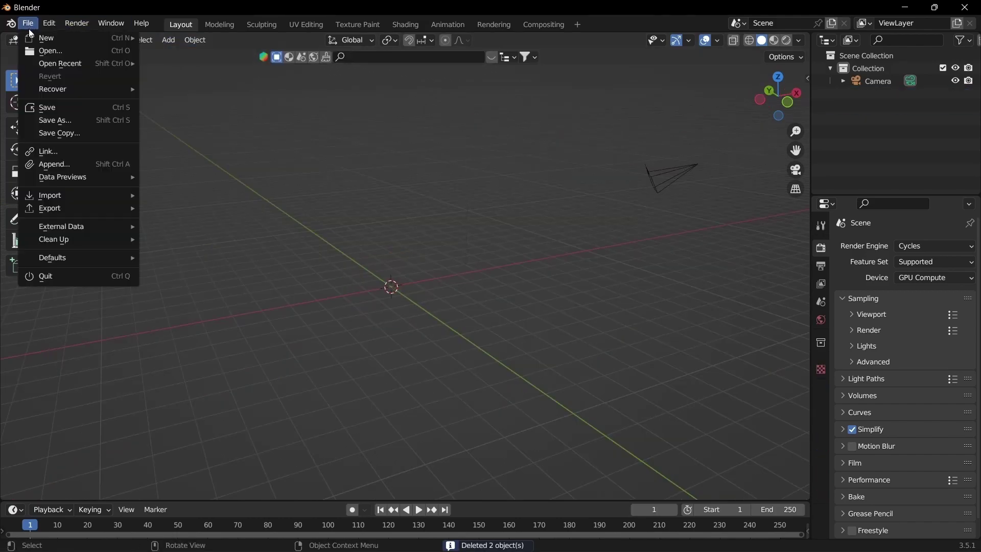
pyautogui.moveTo(72, 192)
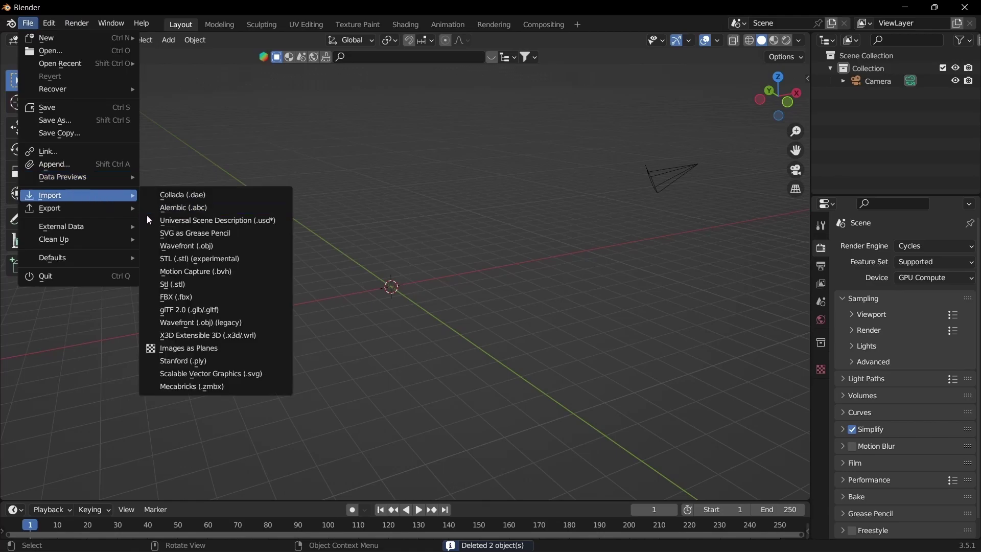
pyautogui.click(184, 247)
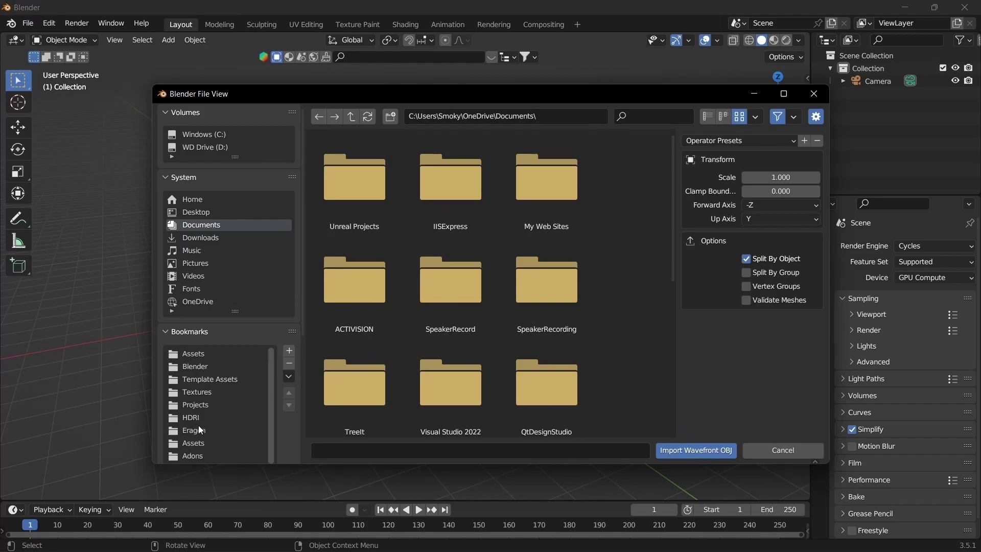
pyautogui.scroll(-1, 196, 397)
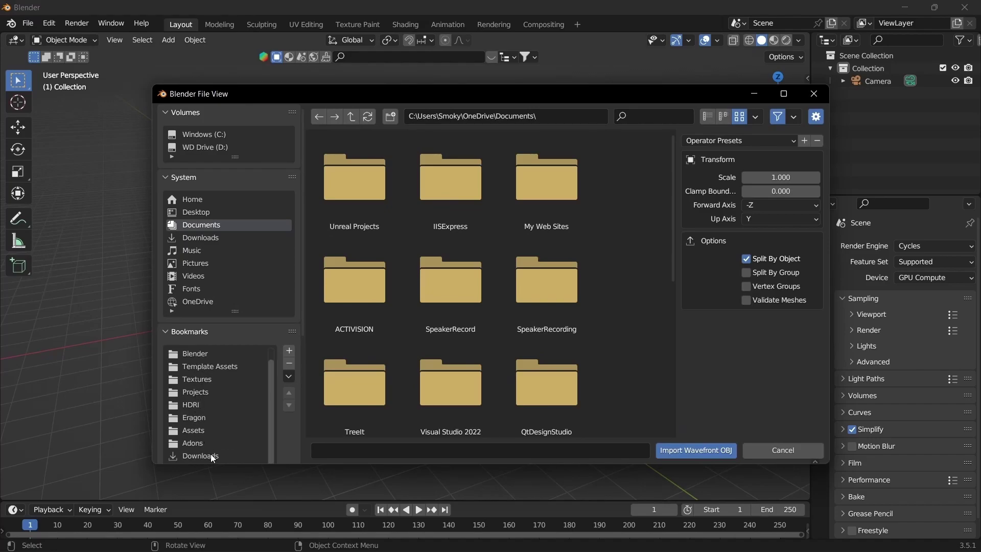
pyautogui.click(201, 239)
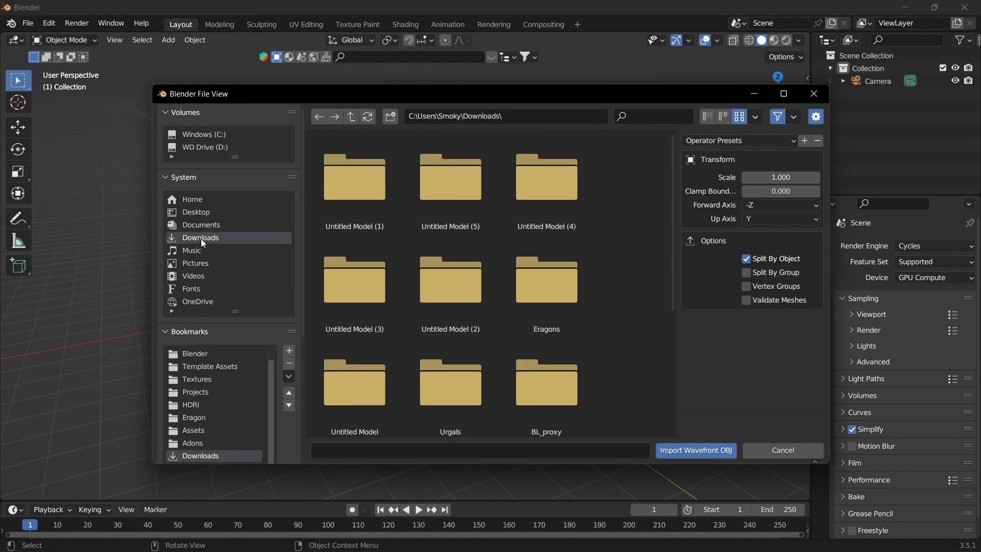
pyautogui.doubleClick(355, 182)
pyautogui.click(457, 185)
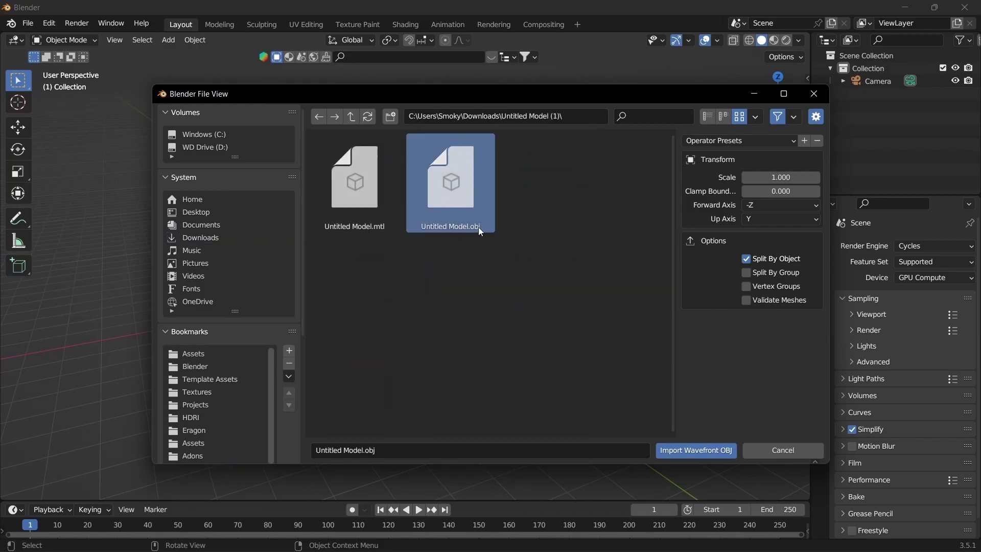
pyautogui.click(710, 451)
# Bring the imported sword and shield into view and display them in Material Preview shading.
pyautogui.press('KP_Decimal')
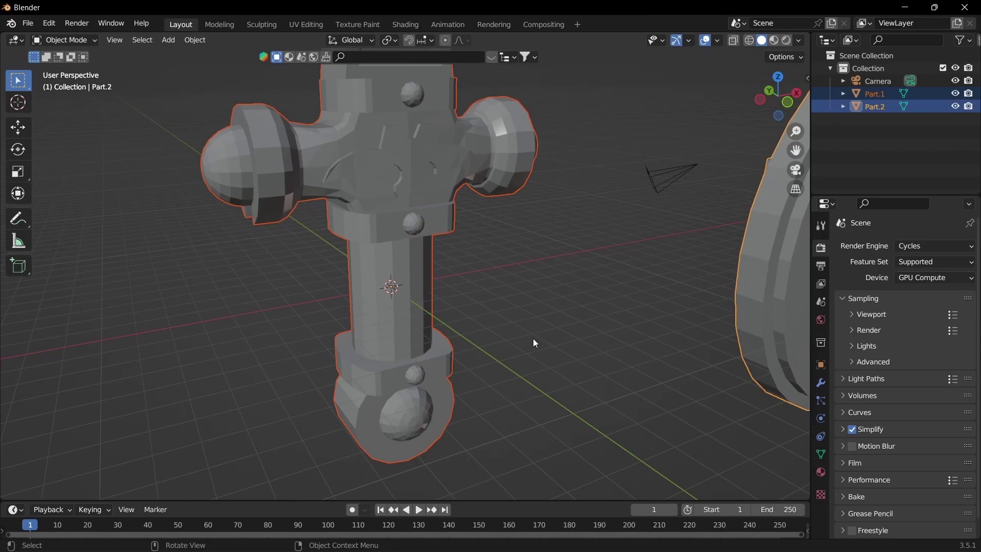
pyautogui.scroll(4, 372, 268)
pyautogui.moveTo(333, 267)
pyautogui.mouseDown(button='middle')
pyautogui.moveTo(338, 293)
pyautogui.moveTo(461, 296)
pyautogui.moveTo(418, 323)
pyautogui.moveTo(256, 286)
pyautogui.moveTo(282, 259)
pyautogui.moveTo(501, 377)
pyautogui.moveTo(463, 341)
pyautogui.moveTo(440, 336)
pyautogui.mouseUp(button='middle')
pyautogui.press('z')
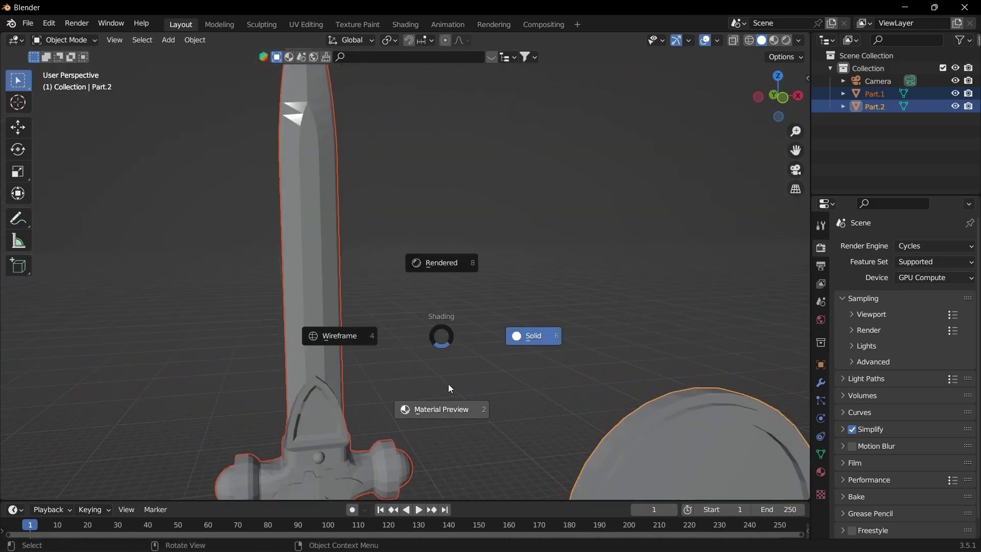
pyautogui.click(449, 384)
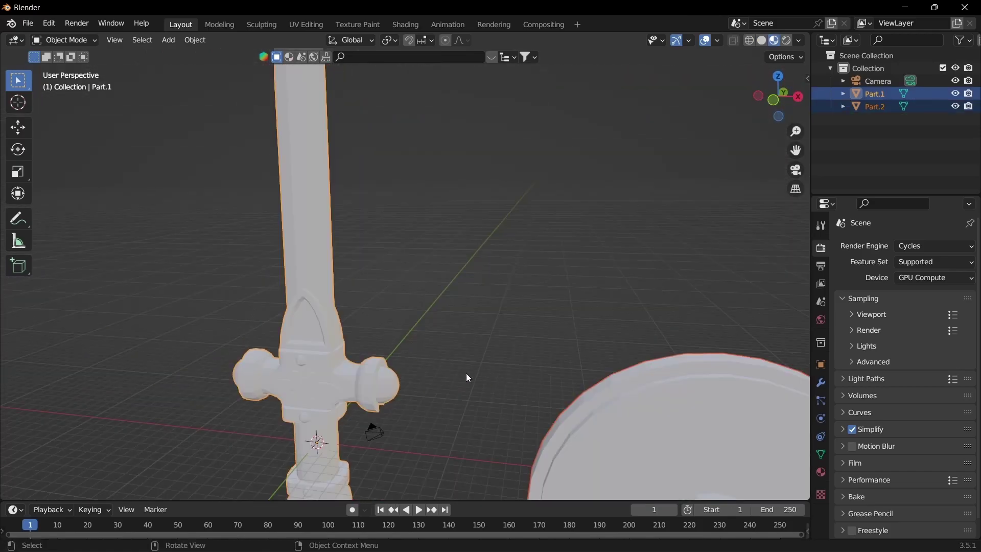
# Apply Shade Auto Smooth to both the sword and the shield.
pyautogui.click(449, 349)
pyautogui.click(358, 369)
pyautogui.keyDown('shift'); pyautogui.click(607, 407); pyautogui.keyUp('shift')
pyautogui.rightClick(306, 353)
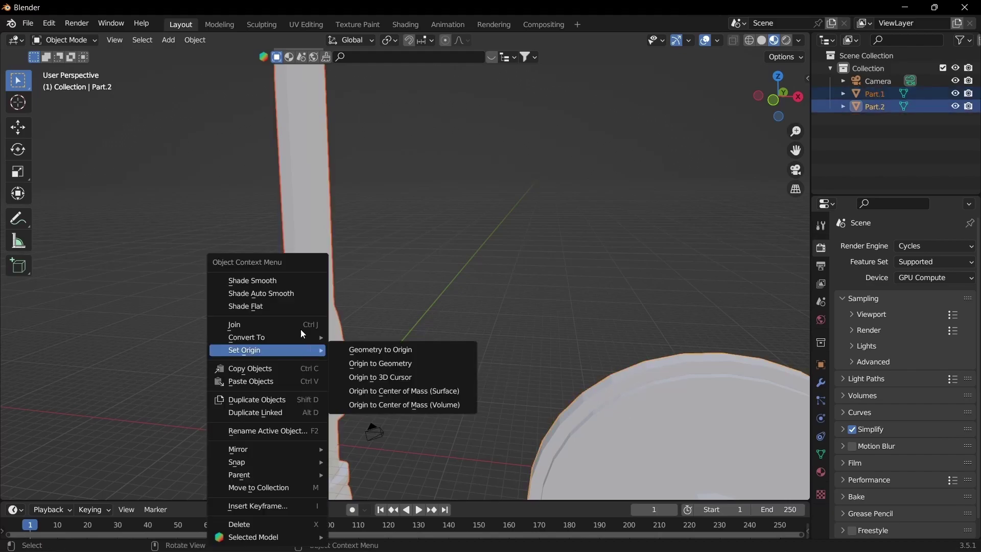
pyautogui.click(282, 293)
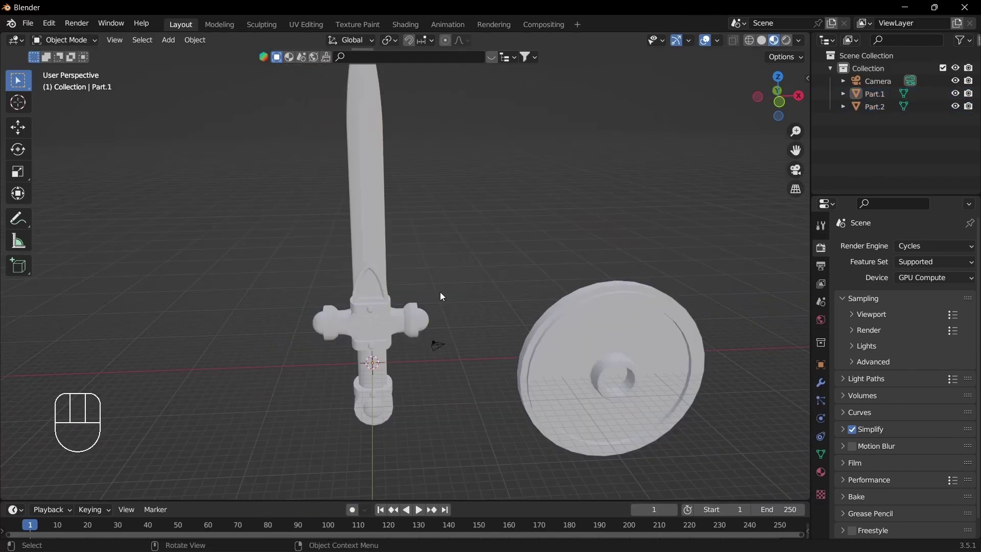
# Split the 3D viewport vertically and turn the new area into a Shader Editor with its sidebar hidden.
pyautogui.moveTo(347, 271); pyautogui.dragTo(397, 274, button='middle')
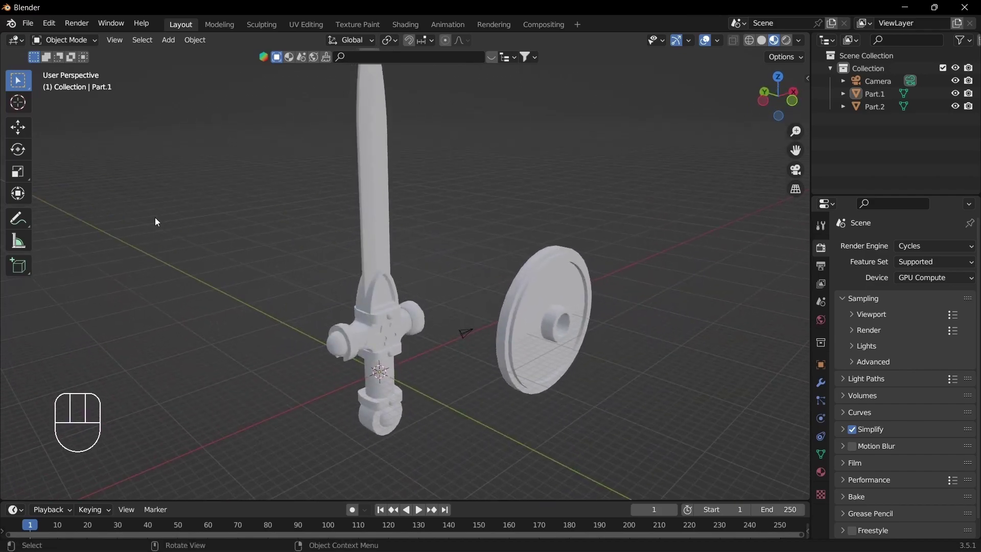
pyautogui.moveTo(11, 39); pyautogui.dragTo(270, 57)
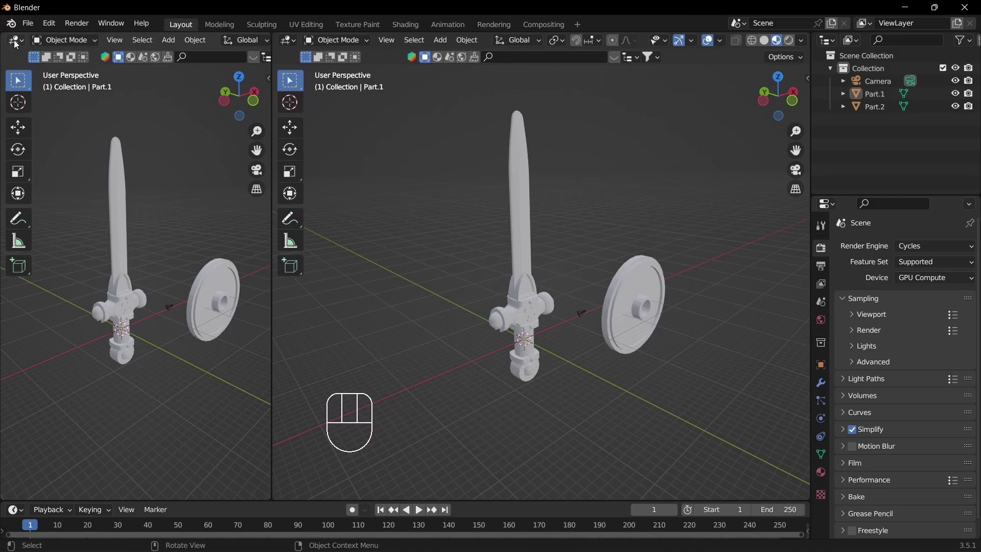
pyautogui.click(16, 41)
pyautogui.click(49, 158)
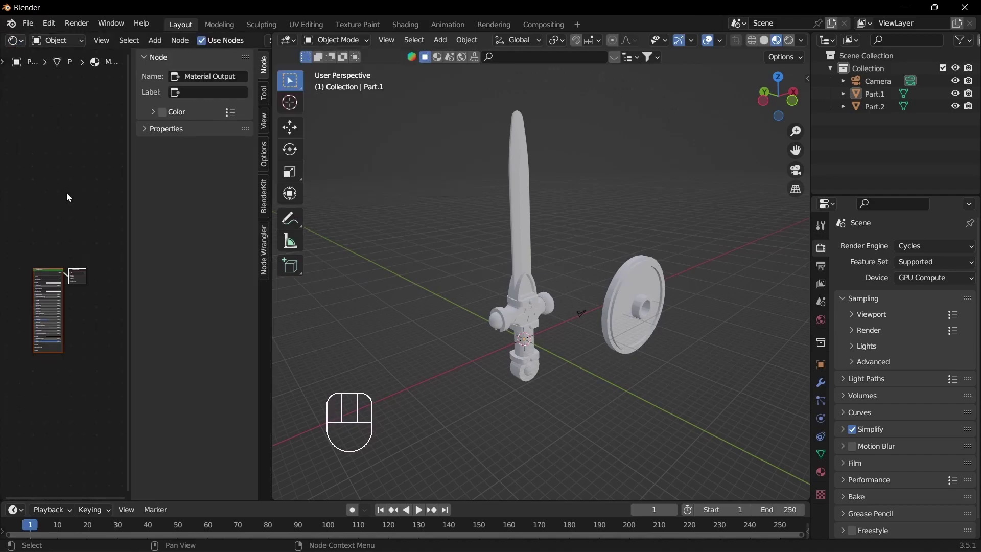
pyautogui.press('n')
pyautogui.scroll(6, 210, 199)
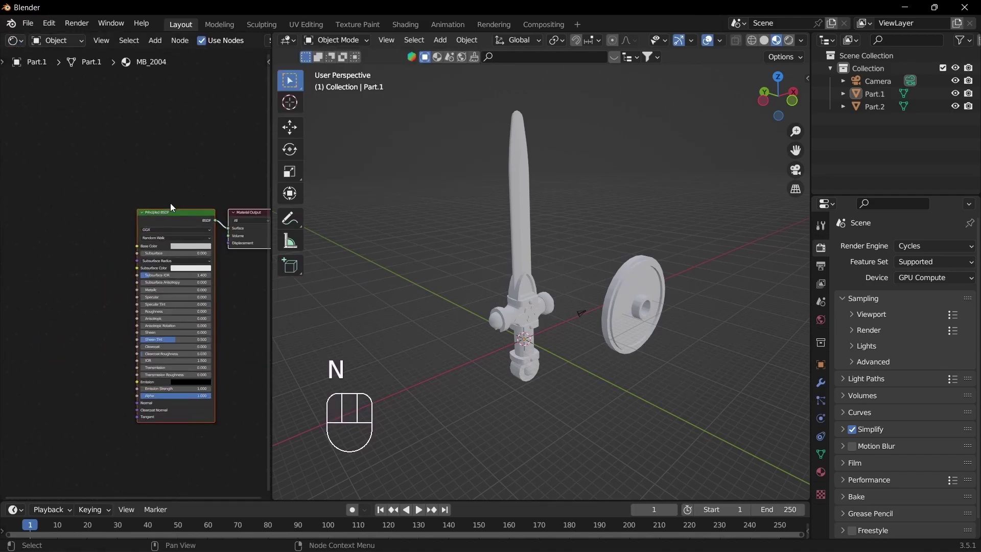
pyautogui.scroll(2, 158, 196)
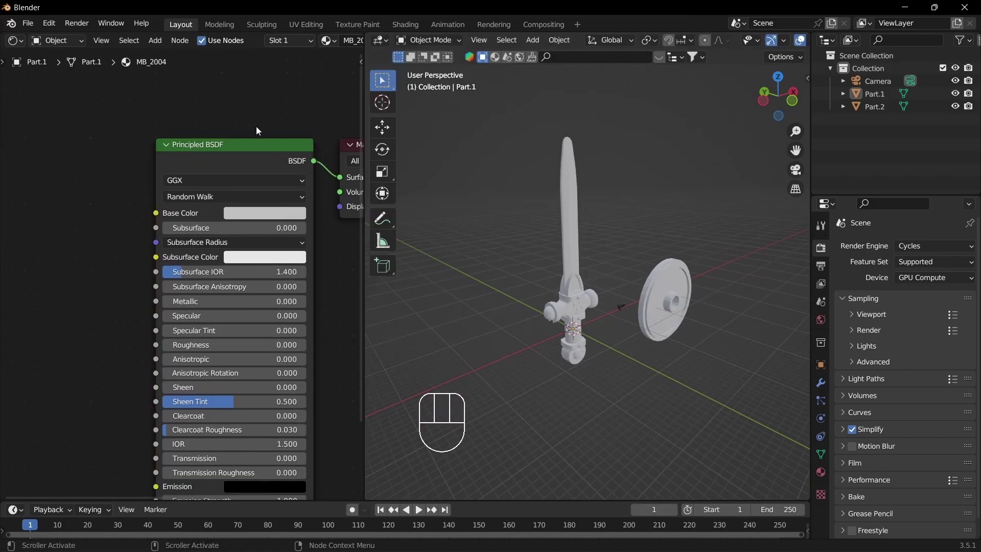
# Make the sword's MB_2004 material metallic, with Metallic 0.858 and Roughness 0.100.
pyautogui.moveTo(256, 130); pyautogui.dragTo(222, 122, button='middle')
pyautogui.moveTo(101, 251); pyautogui.dragTo(107, 217, button='middle')
pyautogui.moveTo(179, 259); pyautogui.dragTo(287, 260)
pyautogui.moveTo(210, 304); pyautogui.dragTo(186, 304)
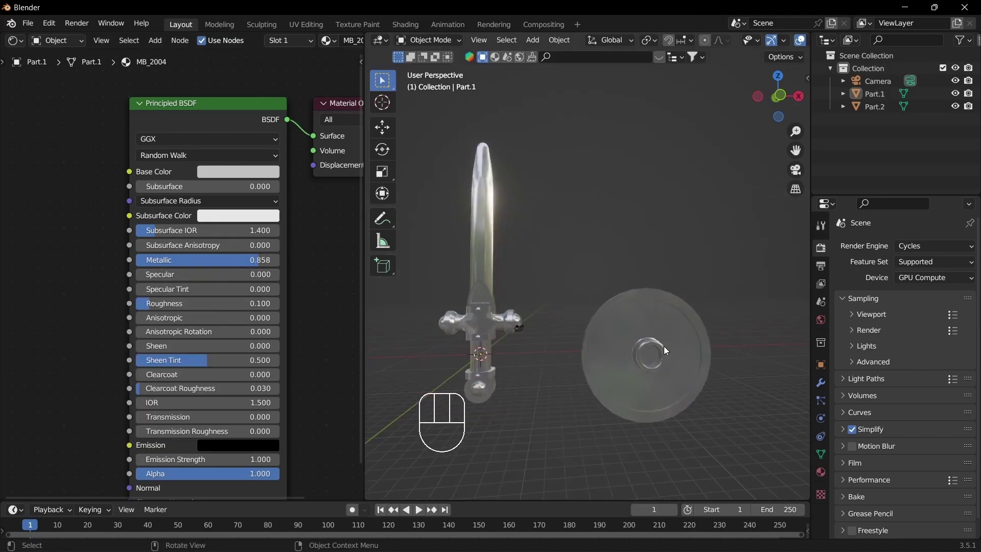
# Select the shield, give it its own copy of the MB_2004 material and name the copy Wood.
pyautogui.moveTo(663, 345); pyautogui.dragTo(683, 351, button='middle')
pyautogui.keyDown('shift'); pyautogui.click(674, 345); pyautogui.keyUp('shift')
pyautogui.moveTo(651, 323); pyautogui.dragTo(597, 247, button='middle')
pyautogui.hotkey('ctrl', 'z')
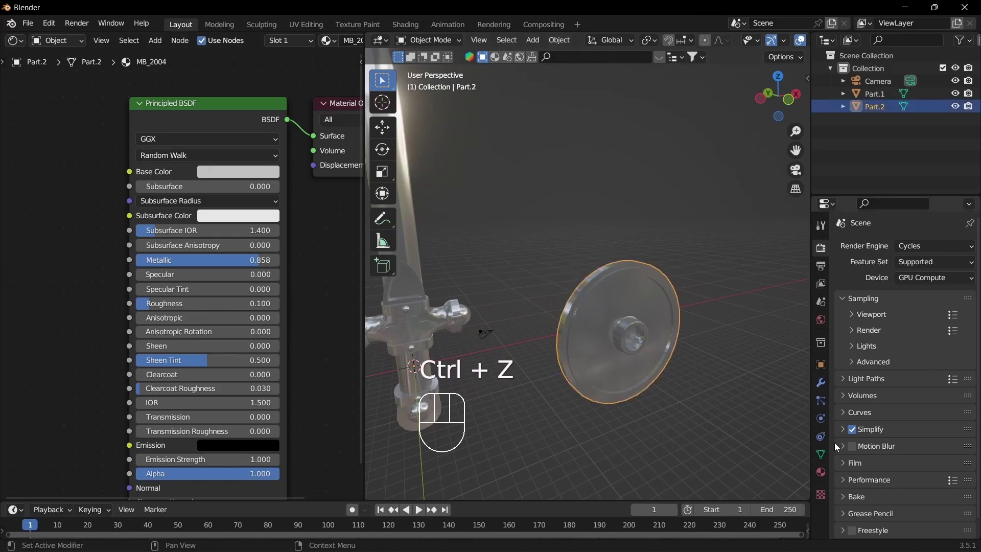
pyautogui.click(821, 472)
pyautogui.click(931, 300)
pyautogui.write('Wood')
pyautogui.press('Return')
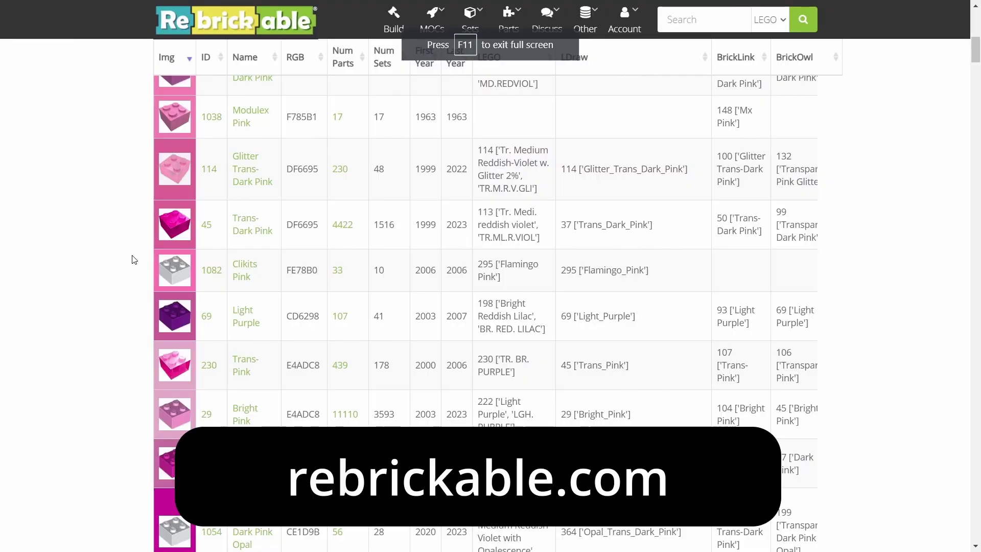
# Switch to Rebrickable's color table, find Dark Brown and copy its RGB code 352100.
pyautogui.scroll(-1, 131, 234)
pyautogui.scroll(1, 131, 234)
pyautogui.scroll(-15, 132, 234)
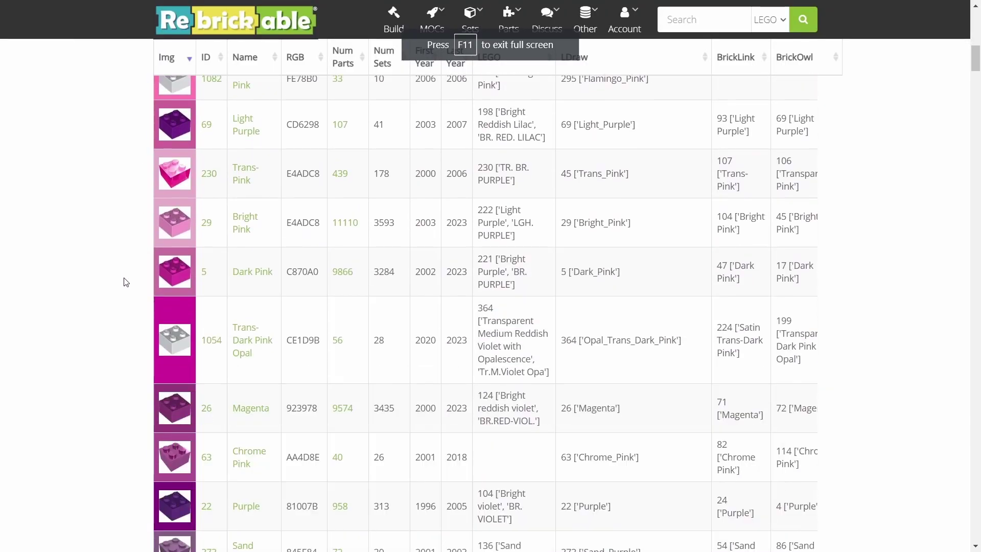
pyautogui.scroll(-20, 117, 276)
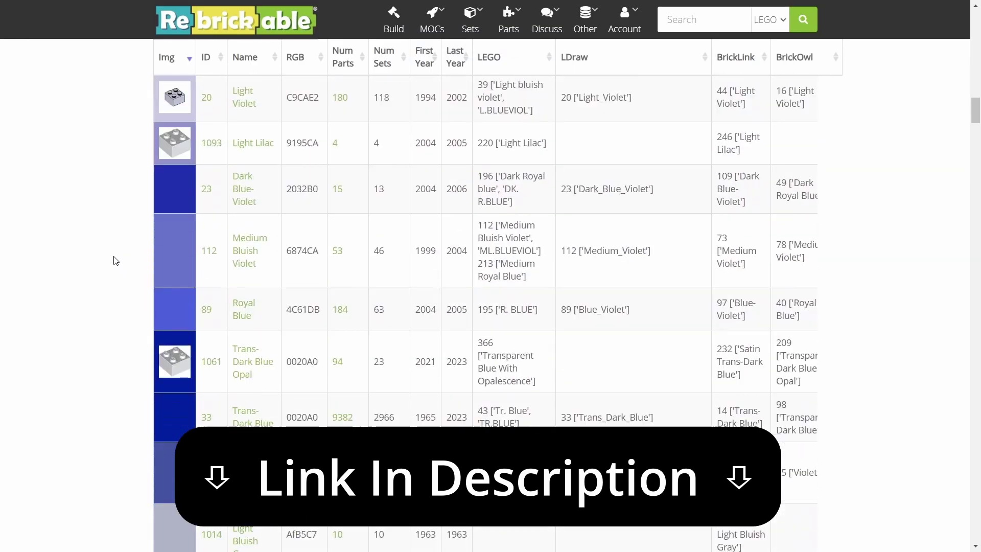
pyautogui.scroll(-14, 113, 273)
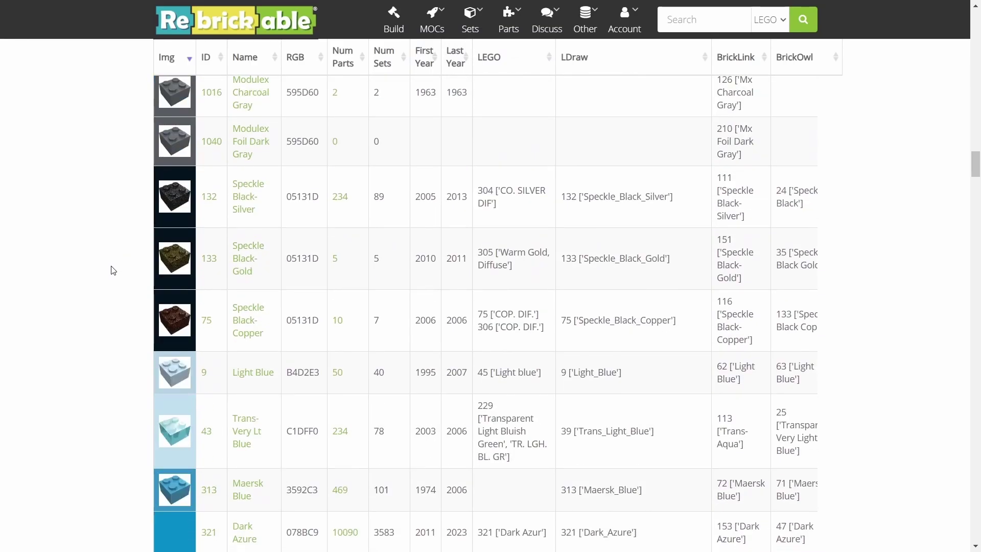
pyautogui.scroll(3, 109, 267)
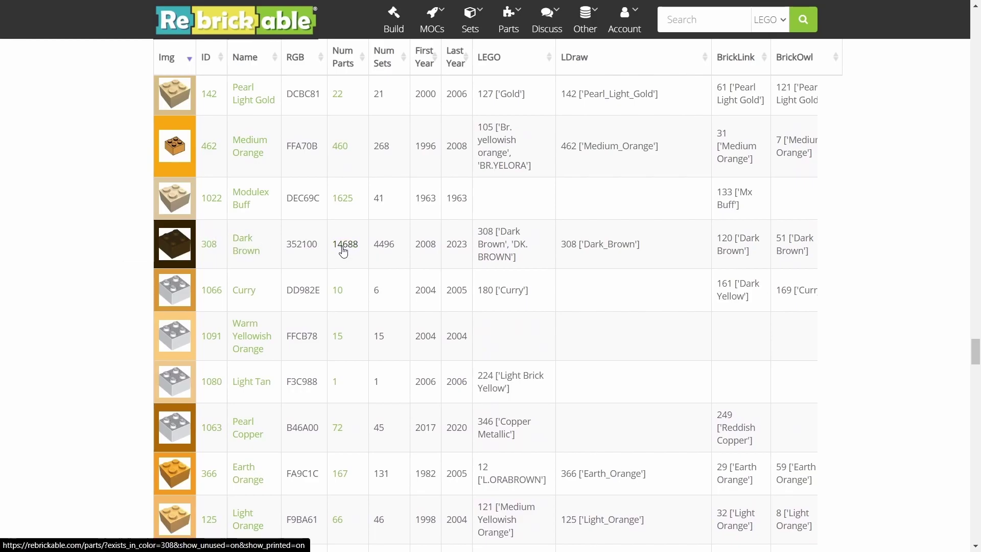
pyautogui.moveTo(318, 244); pyautogui.dragTo(306, 244)
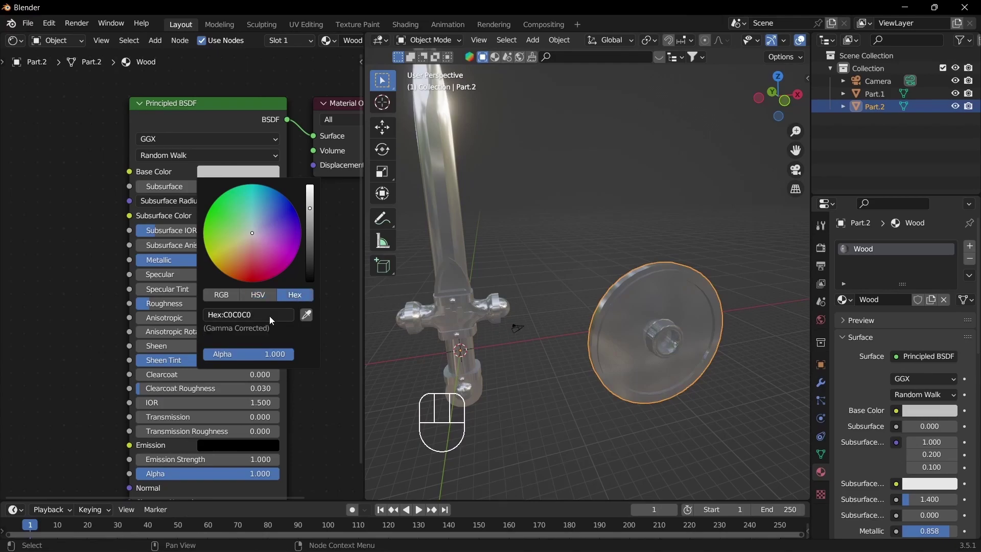
# Set the Wood material's base color to hex 352100 and its Metallic to 0, and adjust its Roughness.
pyautogui.write('352100')
pyautogui.press('Return')
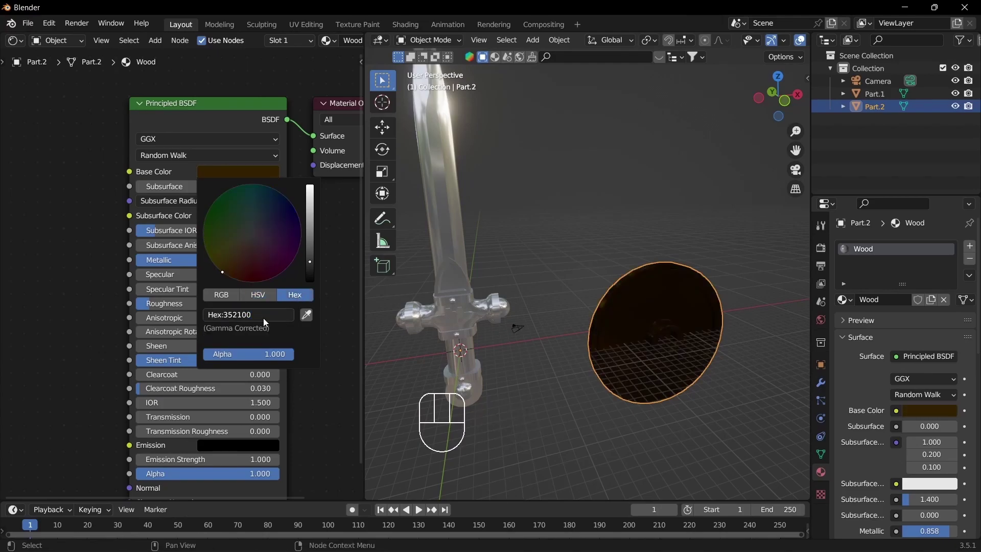
pyautogui.moveTo(599, 312); pyautogui.dragTo(550, 327, button='middle')
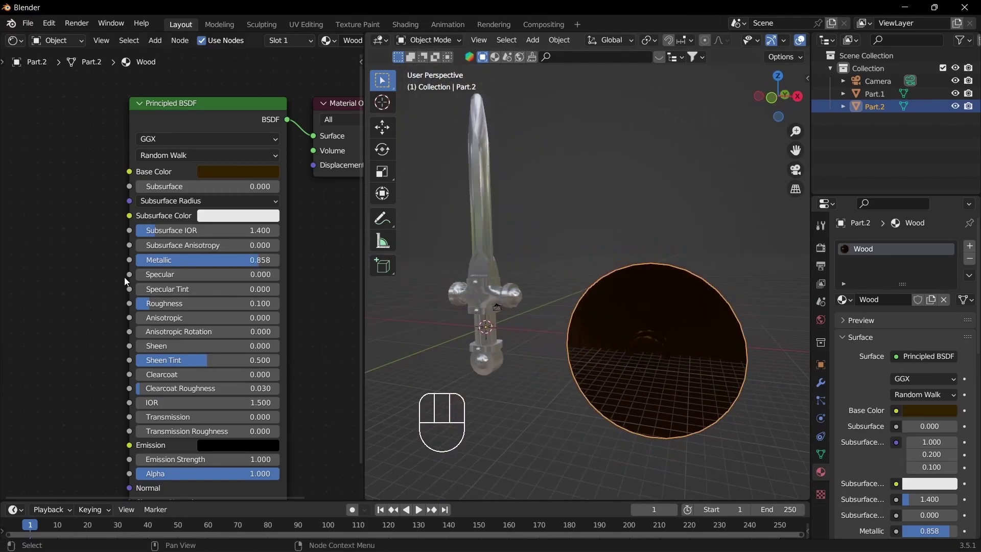
pyautogui.moveTo(240, 260); pyautogui.dragTo(136, 259)
pyautogui.moveTo(155, 303); pyautogui.dragTo(143, 303)
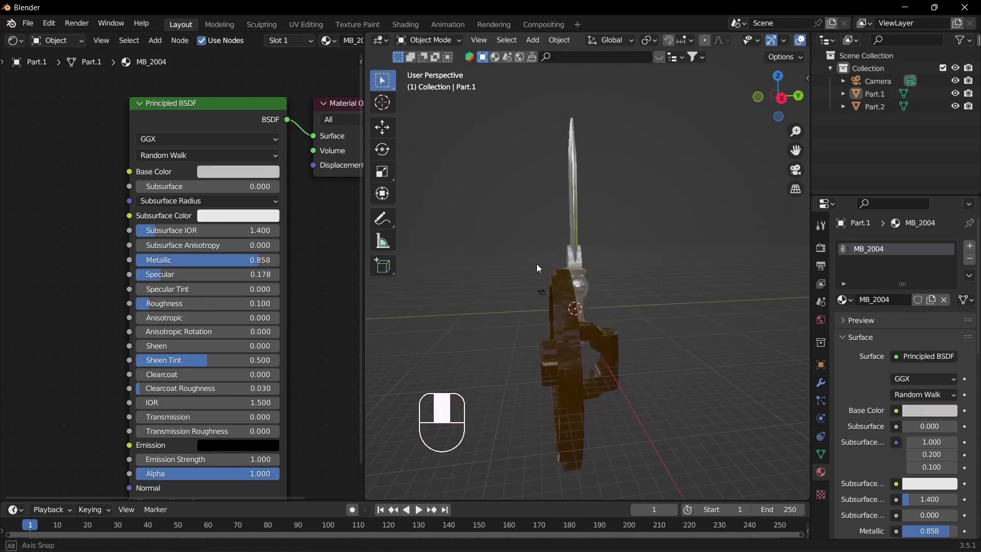
# Delete the camera from the scene.
pyautogui.moveTo(536, 264); pyautogui.dragTo(637, 290, button='middle')
pyautogui.click(638, 290)
pyautogui.moveTo(609, 249); pyautogui.dragTo(617, 277, button='middle')
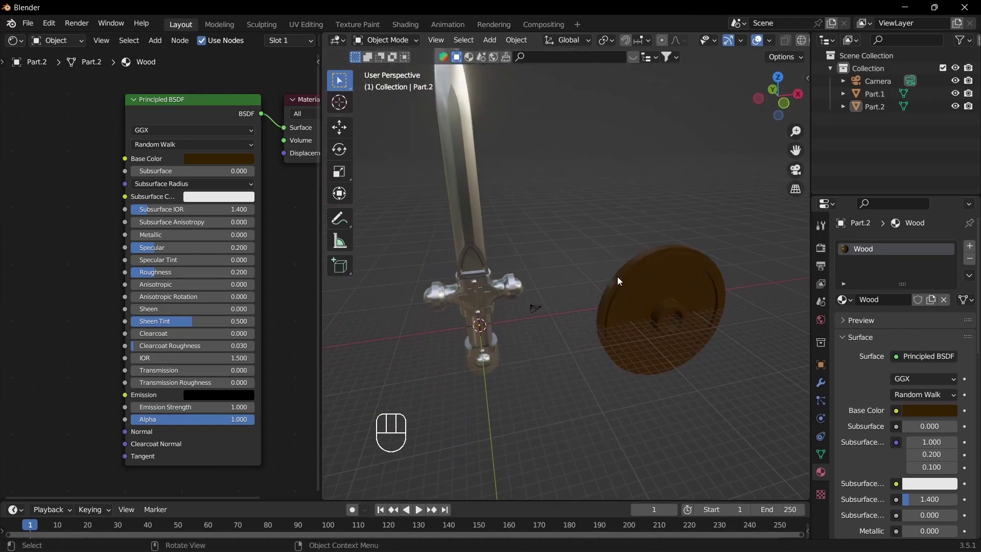
pyautogui.press('a')
pyautogui.click(536, 308)
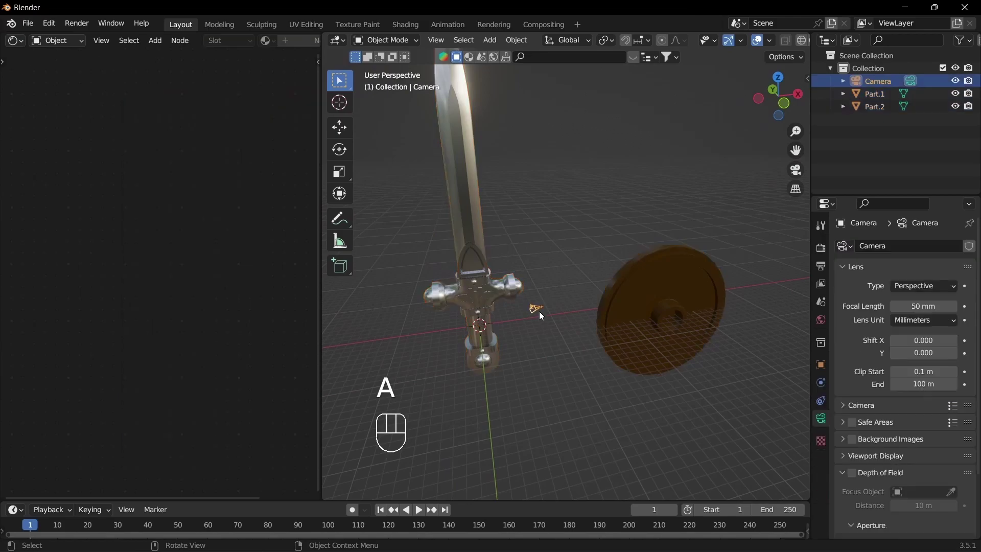
pyautogui.press('Delete')
pyautogui.press('Tab')
pyautogui.press('Tab')
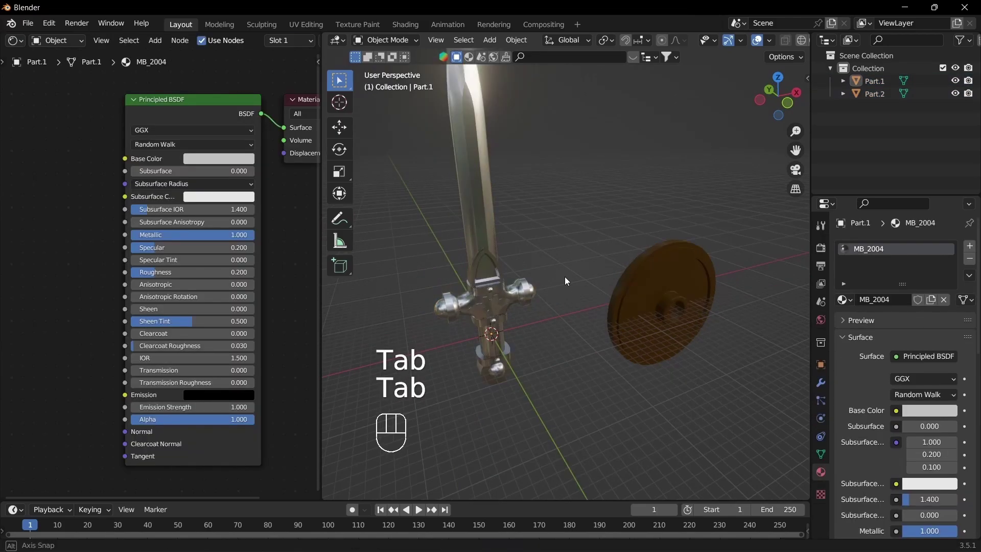
# Convert the entire sword and shield meshes from triangles to quads with Tris to Quads in Edit Mode.
pyautogui.click(486, 292)
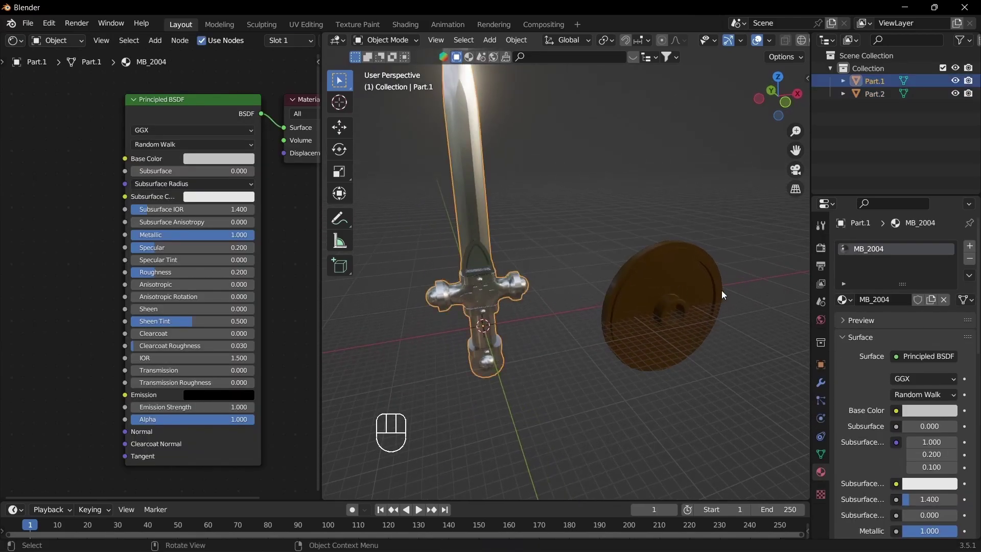
pyautogui.keyDown('shift'); pyautogui.click(670, 291); pyautogui.keyUp('shift')
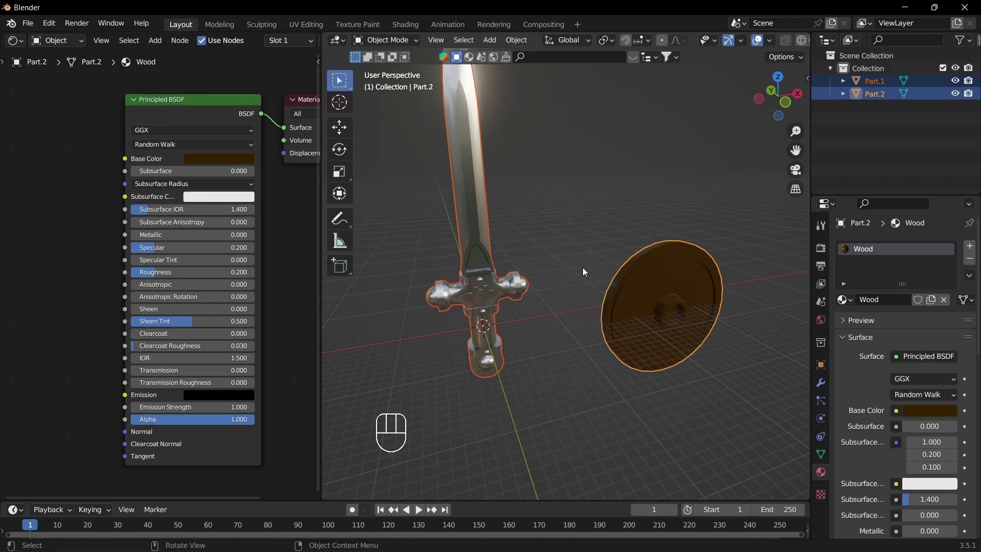
pyautogui.press('Tab')
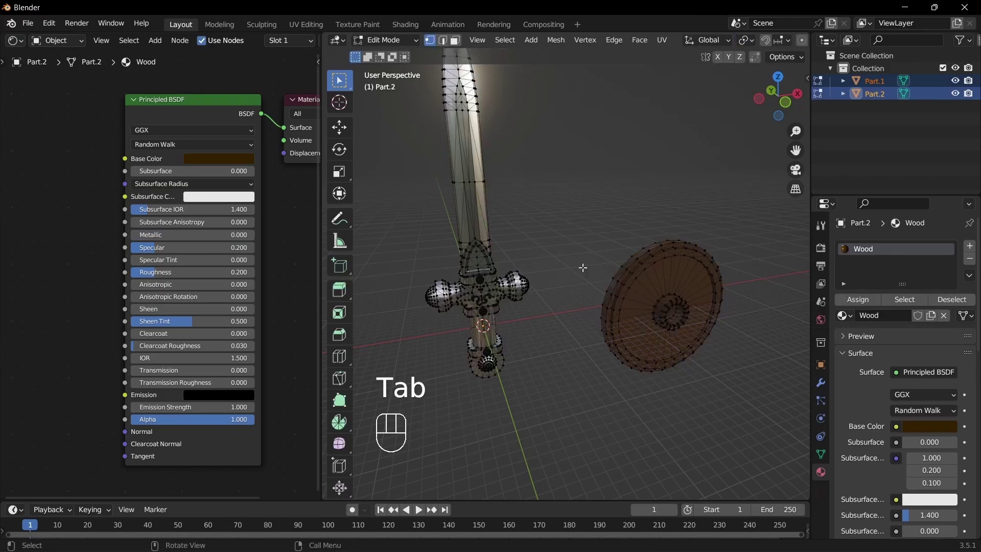
pyautogui.press('a')
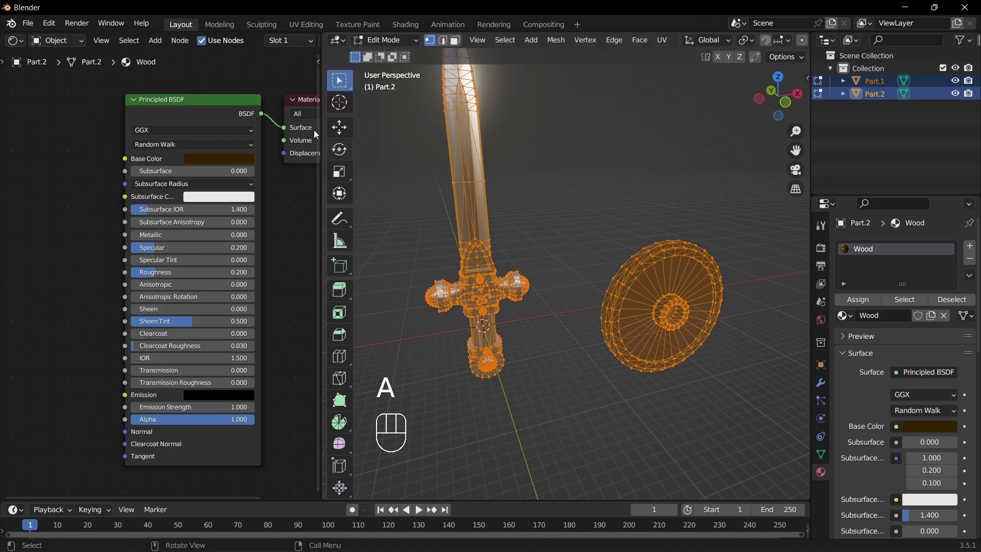
pyautogui.press('F3')
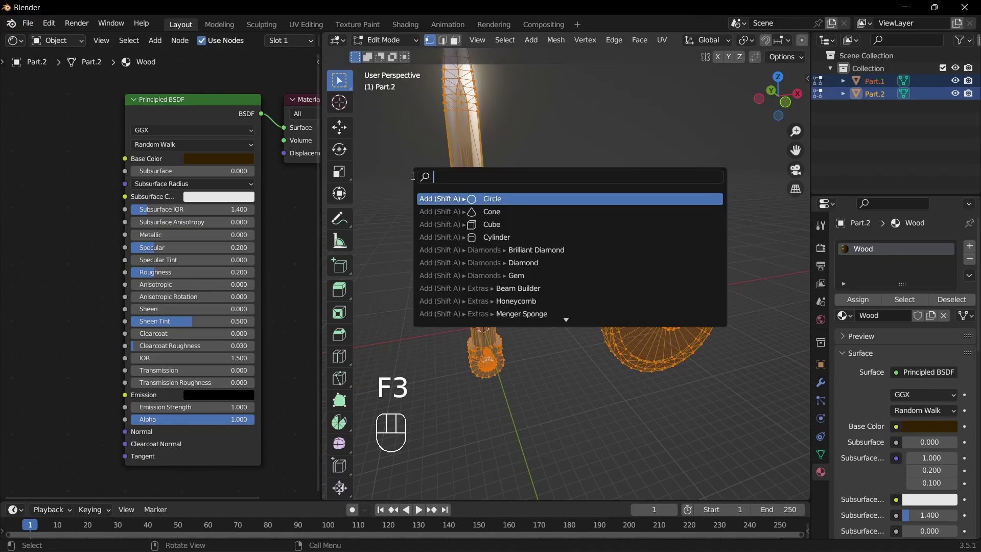
pyautogui.write('tris')
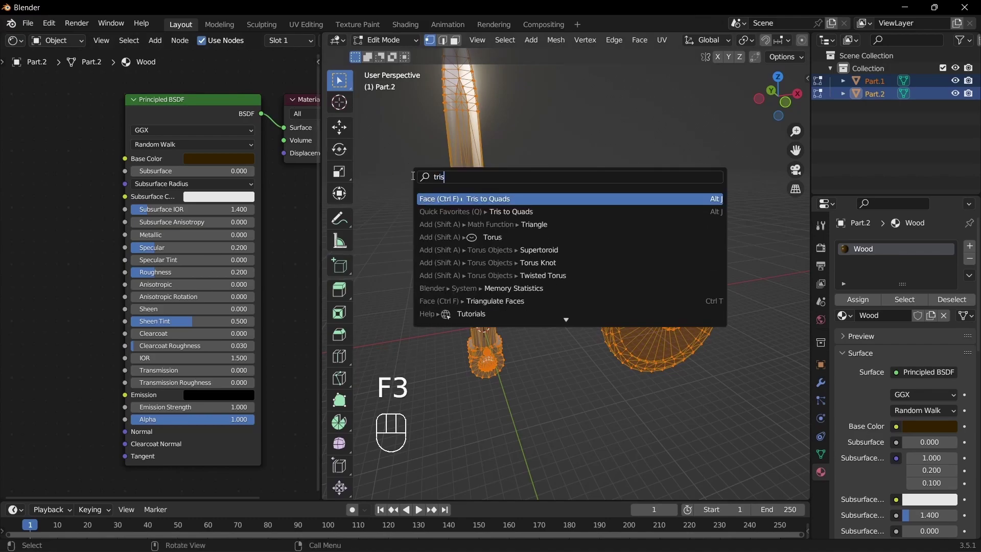
pyautogui.click(459, 198)
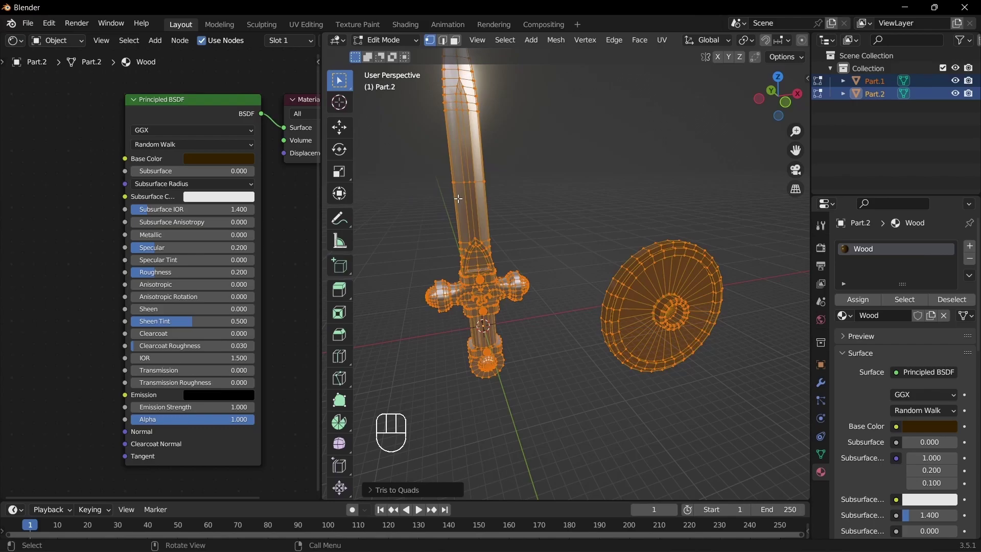
# Merge the vertices of both meshes by distance, raising the merge distance to about 0.14 m, and return to Object Mode.
pyautogui.press('m')
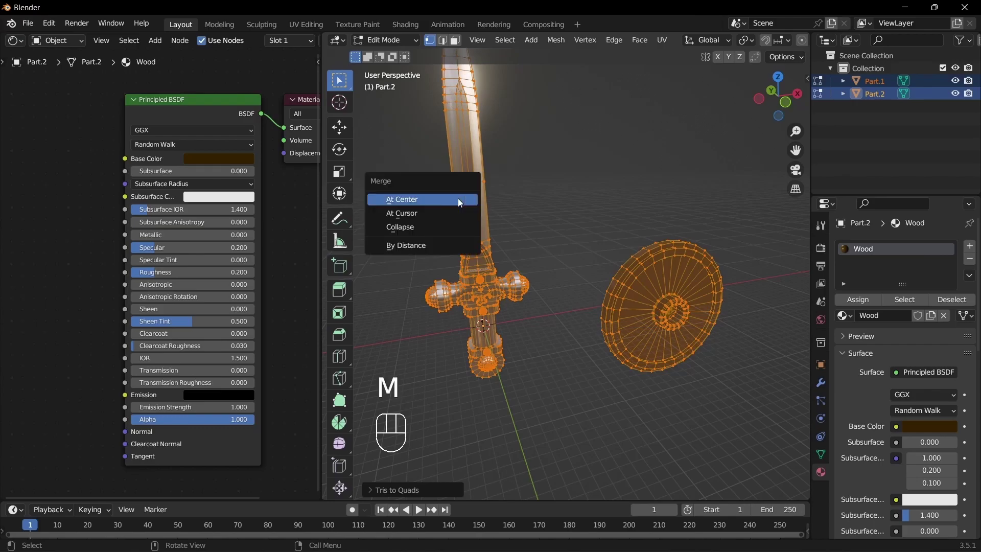
pyautogui.click(450, 243)
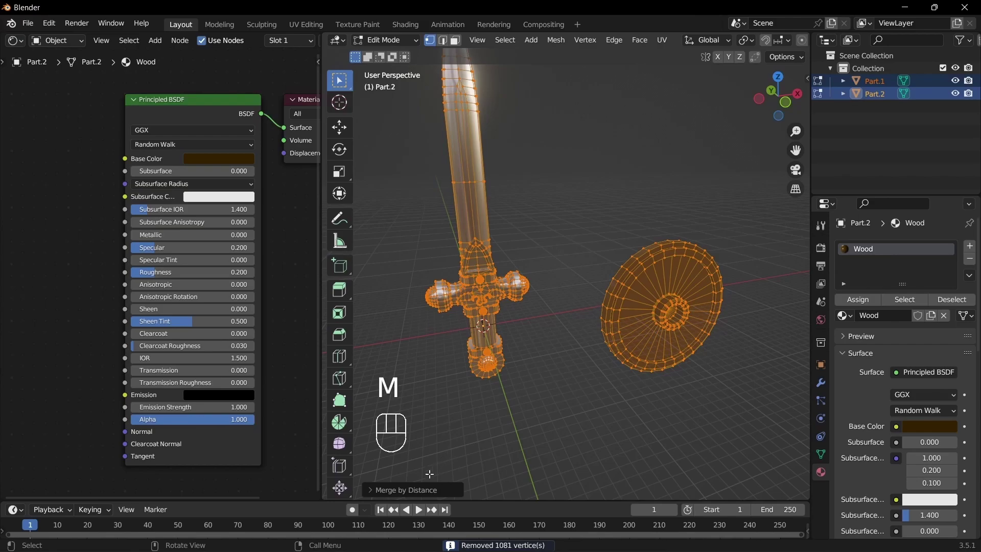
pyautogui.click(384, 491)
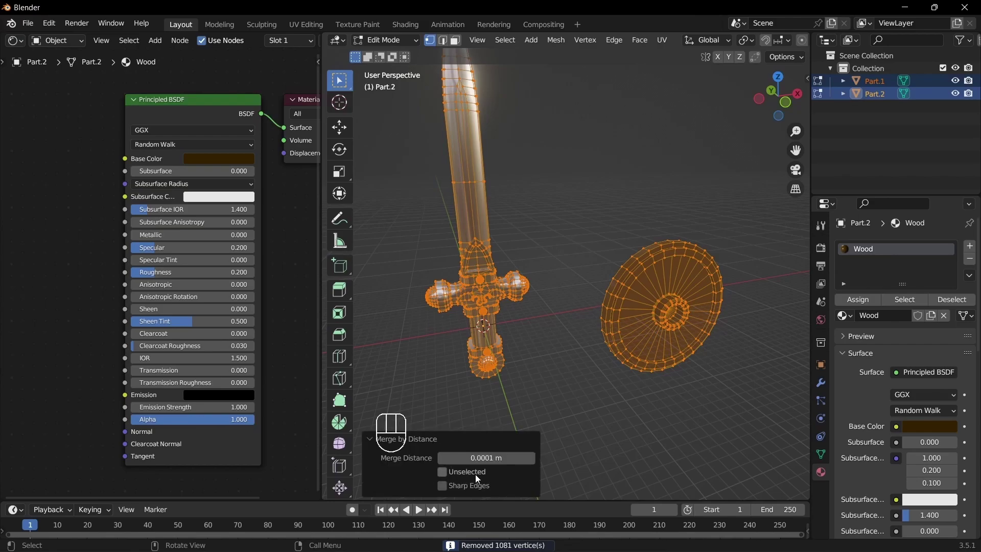
pyautogui.click(531, 459)
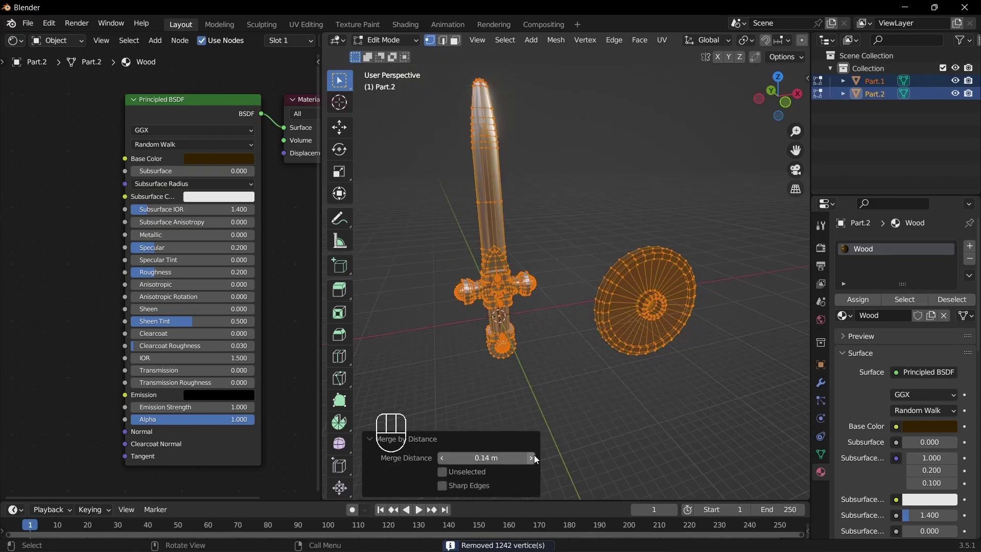
pyautogui.click(531, 459)
pyautogui.moveTo(475, 392); pyautogui.dragTo(476, 274, button='middle')
pyautogui.scroll(2, 642, 302)
pyautogui.press('Tab')
pyautogui.scroll(-5, 518, 315)
# Add a second material slot to the sword and assign the Wood material to the ring of faces around its grip.
pyautogui.moveTo(518, 314); pyautogui.dragTo(580, 280, button='middle')
pyautogui.click(442, 332)
pyautogui.press('Tab')
pyautogui.scroll(3, 580, 281)
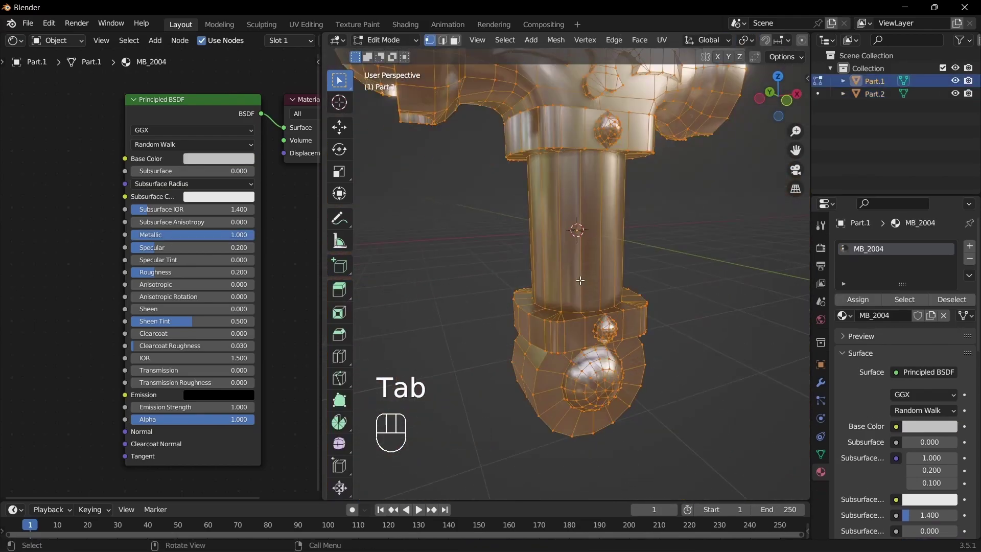
pyautogui.press('3')
pyautogui.click(581, 255)
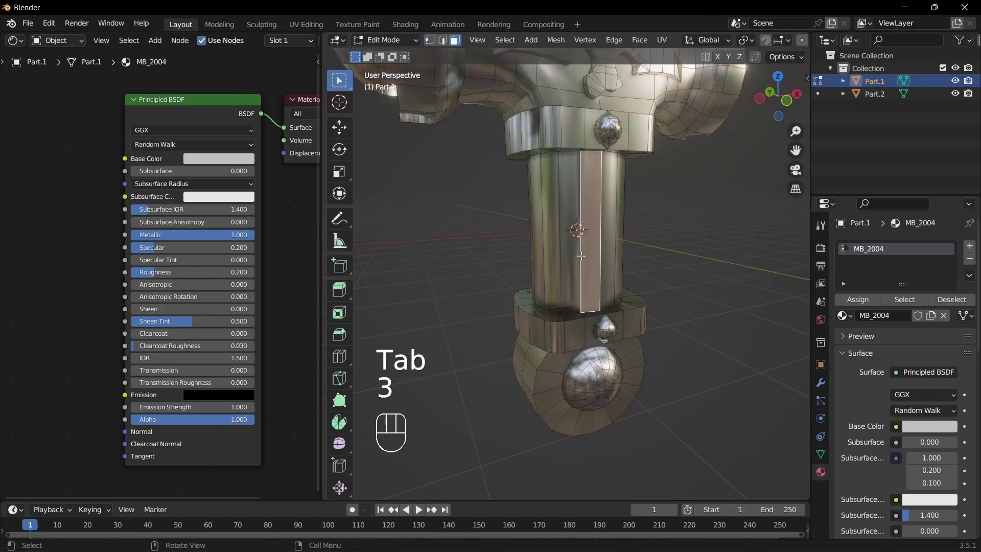
pyautogui.keyDown('alt'); pyautogui.click(581, 255); pyautogui.keyUp('alt')
pyautogui.moveTo(581, 256); pyautogui.dragTo(603, 256, button='middle')
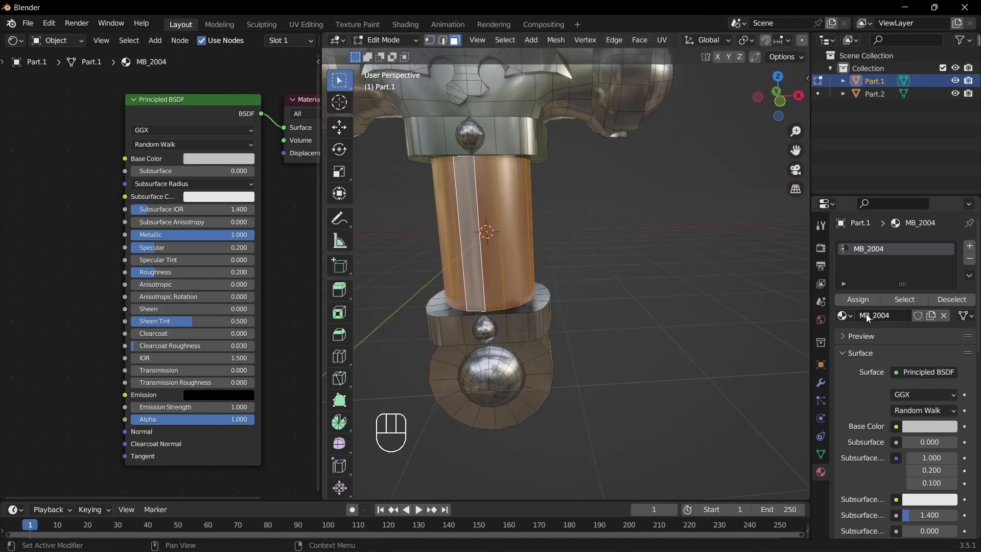
pyautogui.click(970, 246)
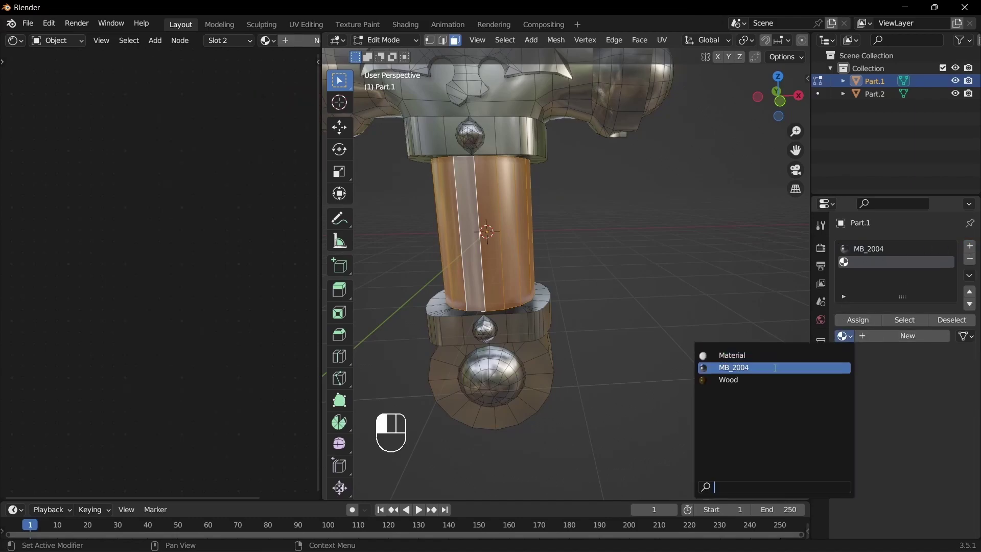
pyautogui.click(759, 380)
pyautogui.press('Tab')
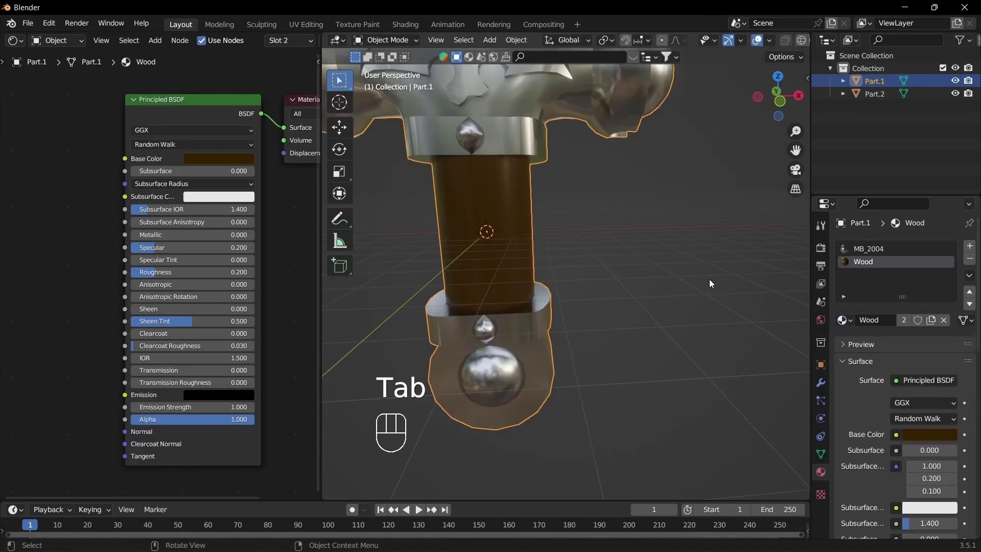
# Select the linked faces of the small round studs on the sword's guard and pommel in Edit Mode.
pyautogui.click(704, 278)
pyautogui.scroll(-7, 704, 278)
pyautogui.moveTo(588, 279); pyautogui.dragTo(609, 275, button='middle')
pyautogui.scroll(5, 535, 366)
pyautogui.scroll(3, 535, 366)
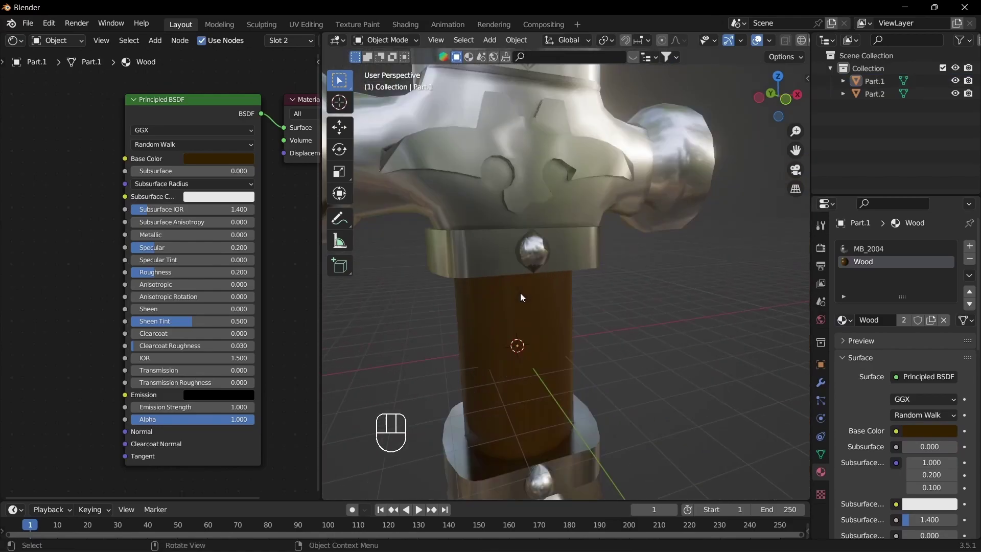
pyautogui.click(514, 238)
pyautogui.press('Tab')
pyautogui.click(535, 251)
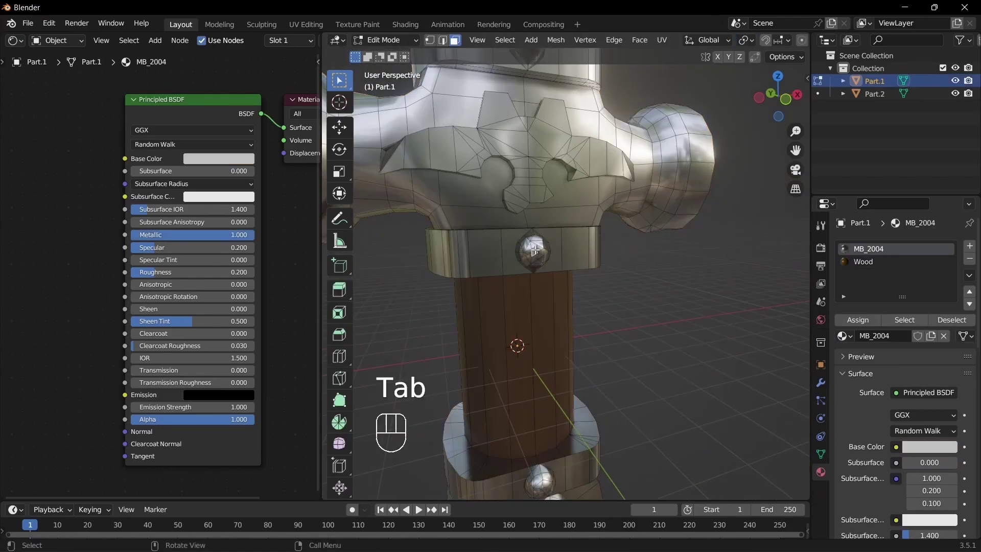
pyautogui.press('l')
pyautogui.keyDown('shift'); pyautogui.moveTo(535, 251); pyautogui.dragTo(530, 103, button='middle'); pyautogui.keyUp('shift')
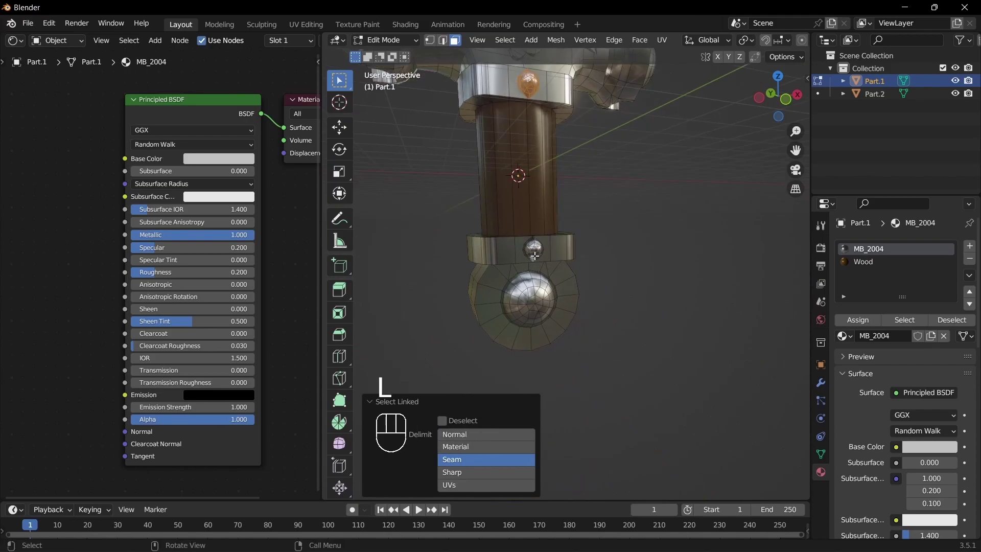
pyautogui.moveTo(534, 255); pyautogui.dragTo(543, 222, button='middle')
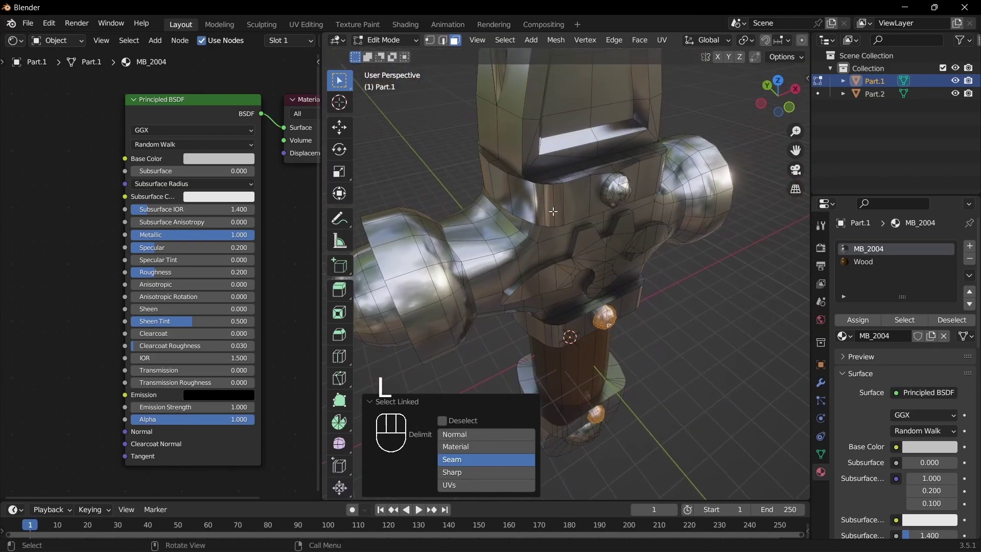
pyautogui.moveTo(613, 186); pyautogui.dragTo(543, 309, button='middle')
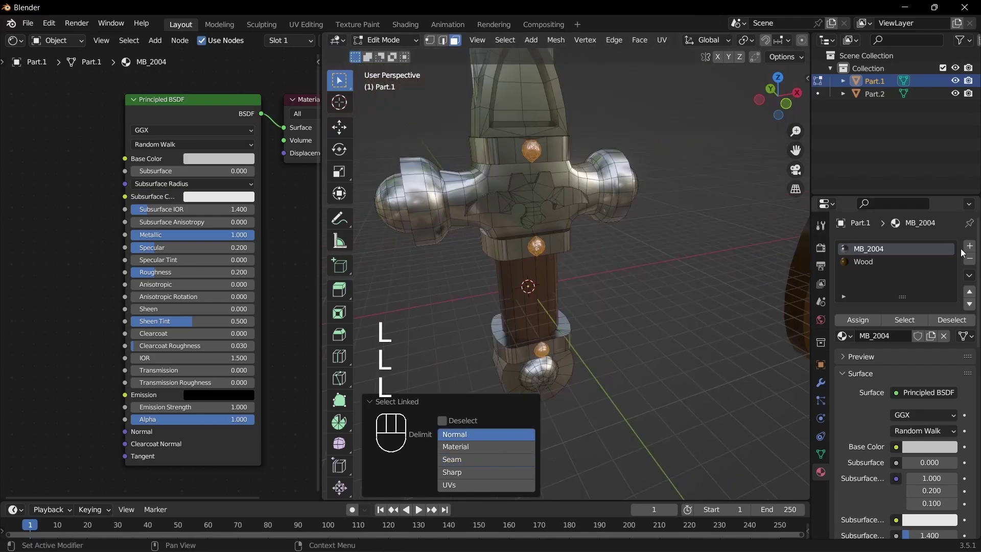
# Assign the selected studs a new third-slot material copied from MB_2004, named Gem, with a blue base color and Metallic 0, and return to Object Mode.
pyautogui.click(968, 248)
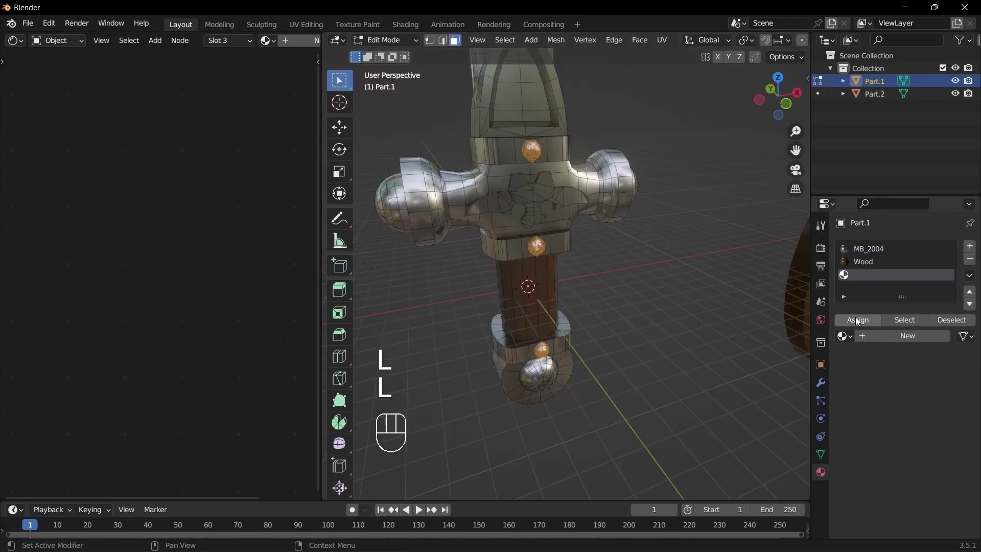
pyautogui.click(857, 337)
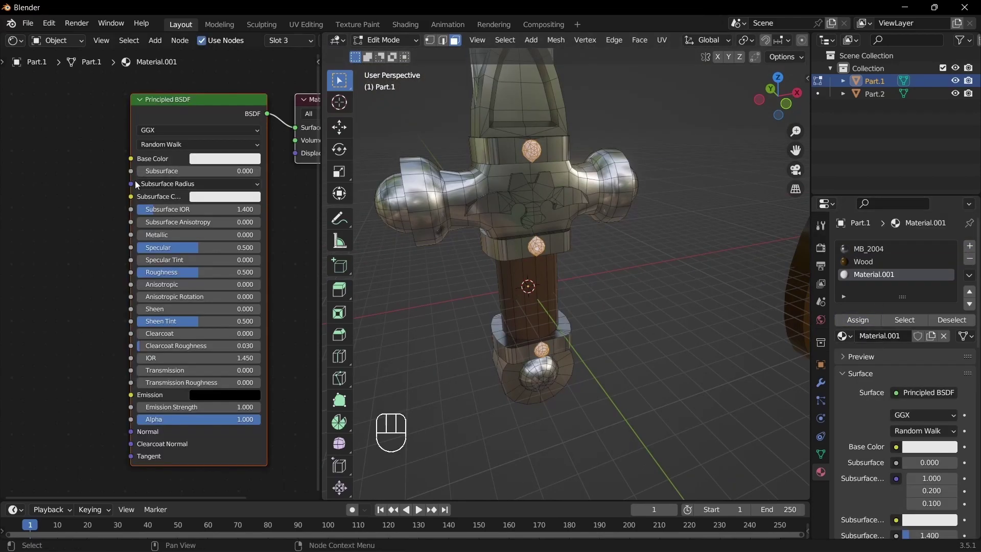
pyautogui.click(844, 336)
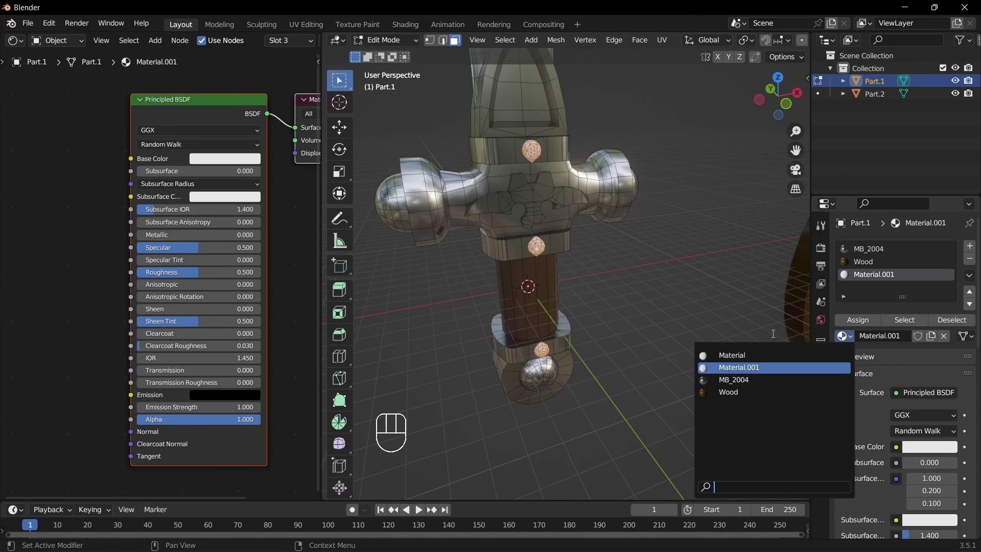
pyautogui.click(747, 379)
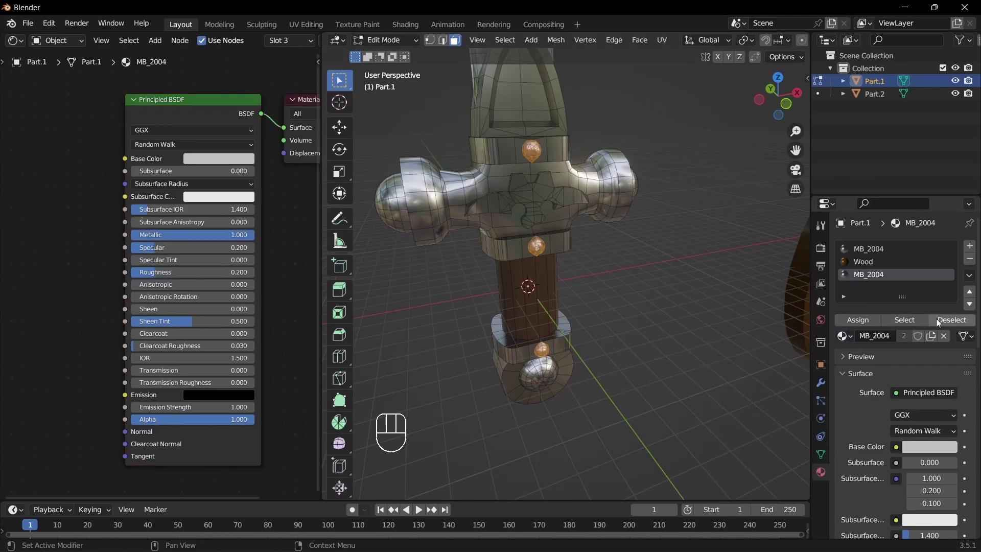
pyautogui.click(904, 336)
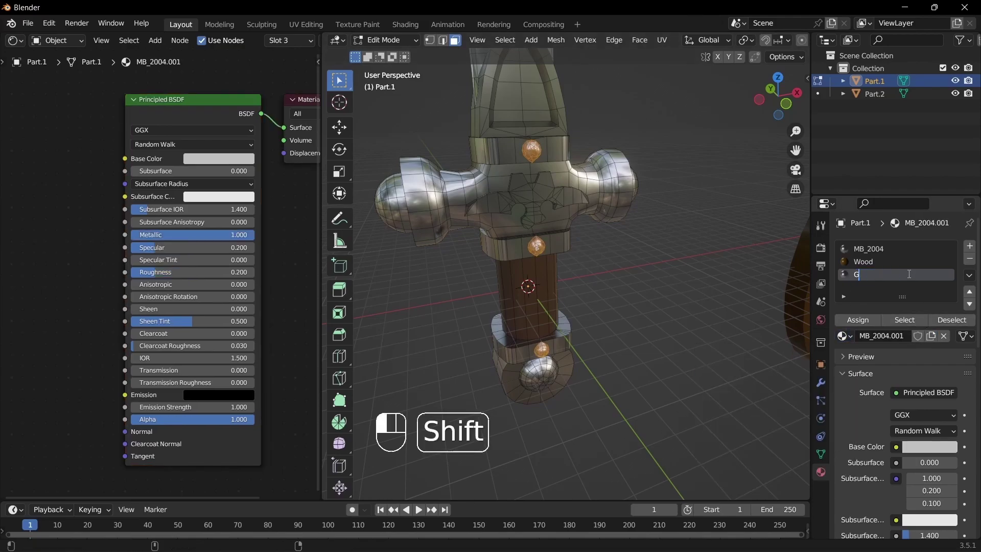
pyautogui.press('Tab')
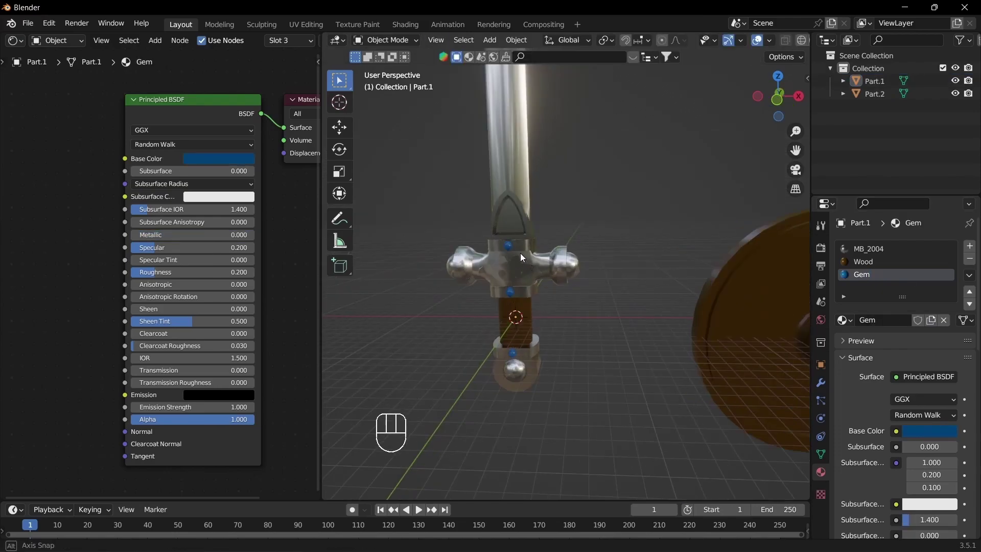
# Rename the sword's MB_2004 material to Metal.
pyautogui.moveTo(520, 253); pyautogui.dragTo(664, 256, button='middle')
pyautogui.click(880, 249)
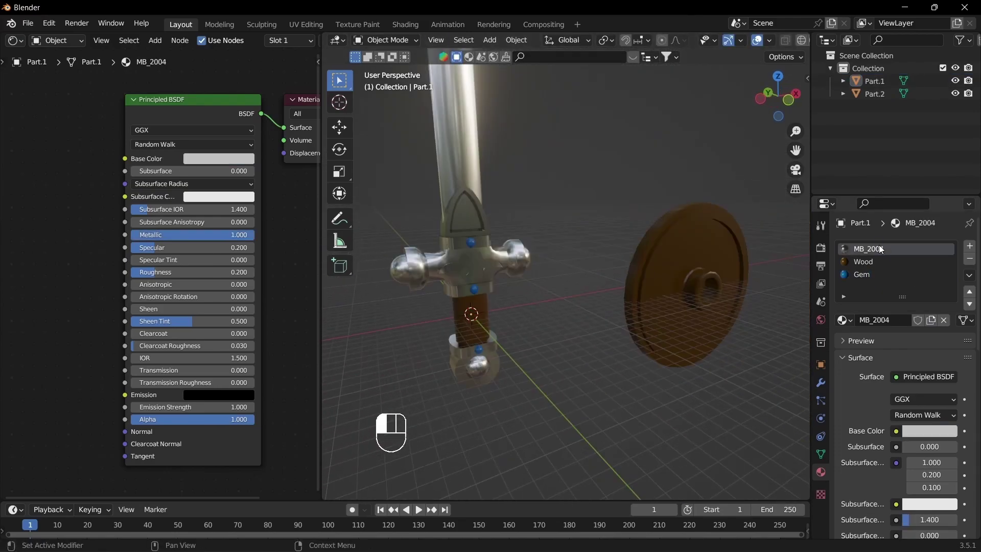
pyautogui.write('Metal')
pyautogui.press('Return')
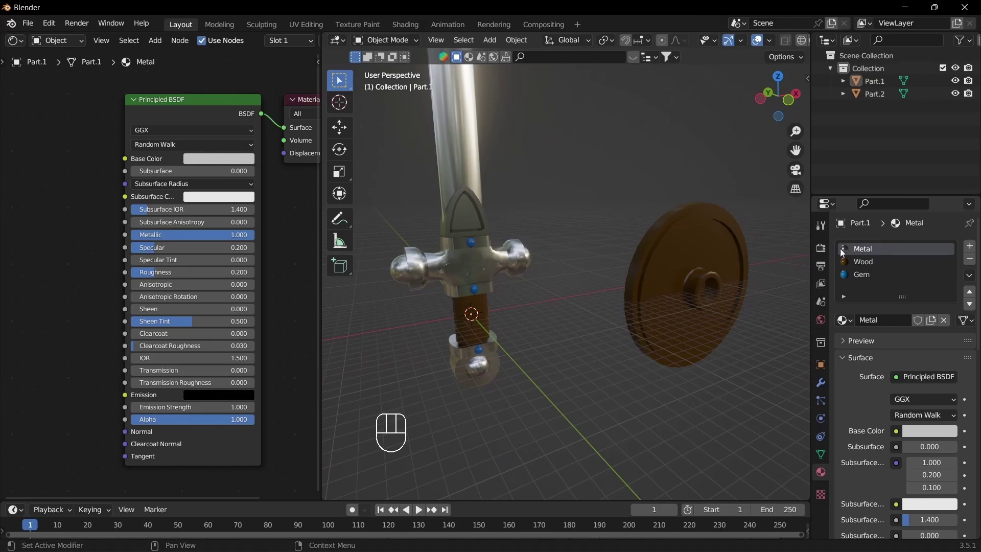
pyautogui.click(676, 269)
pyautogui.click(461, 213)
pyautogui.press('Tab')
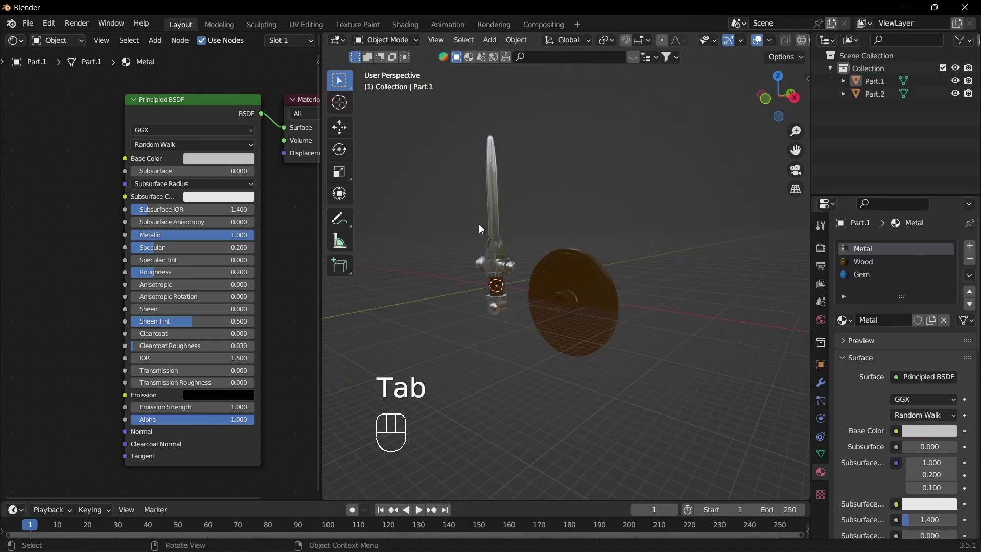
pyautogui.moveTo(483, 220); pyautogui.dragTo(562, 276, button='middle')
pyautogui.click(596, 258)
pyautogui.press('g')
pyautogui.rightClick(552, 230)
pyautogui.click(492, 237)
pyautogui.press('g')
pyautogui.rightClick(511, 156)
# Select the edges around the middle of the shield's handle in Edit Mode and snap the 3D cursor to them.
pyautogui.scroll(6, 616, 276)
pyautogui.click(631, 279)
pyautogui.moveTo(631, 279); pyautogui.dragTo(485, 320, button='middle')
pyautogui.press('Tab')
pyautogui.moveTo(485, 319); pyautogui.dragTo(443, 361, button='middle')
pyautogui.click(521, 320)
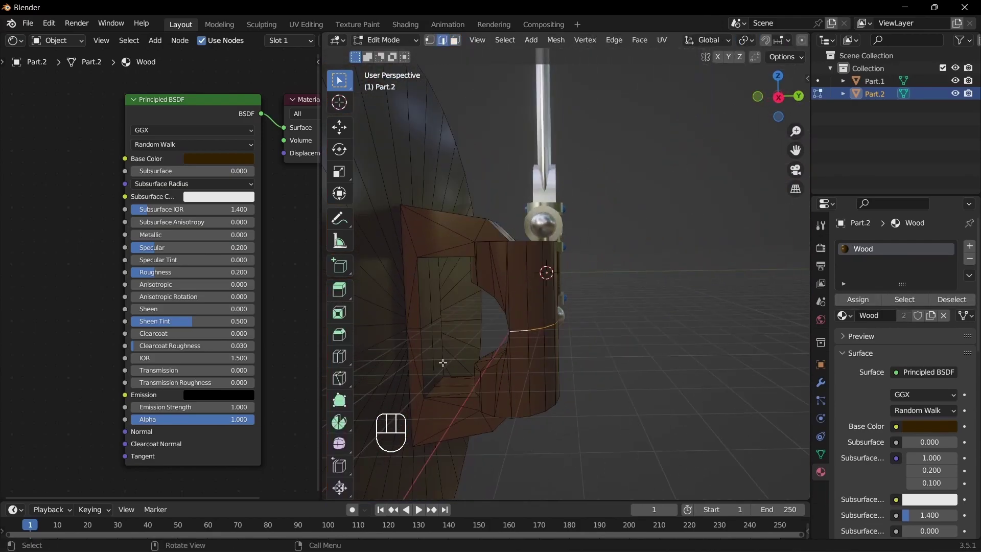
pyautogui.hotkey('shift', 's')
pyautogui.click(420, 444)
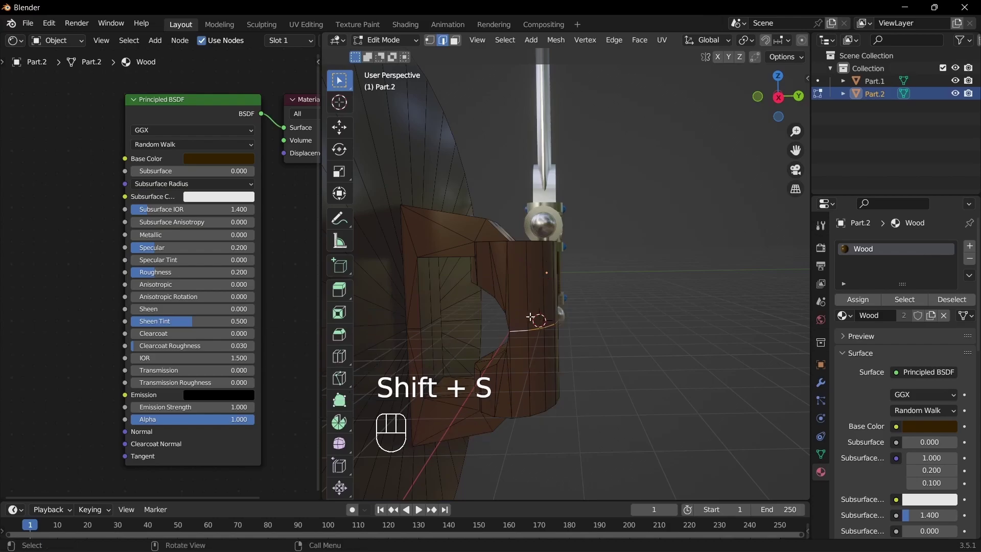
# Return to Object Mode and set the shield's origin to the 3D cursor.
pyautogui.press('Tab')
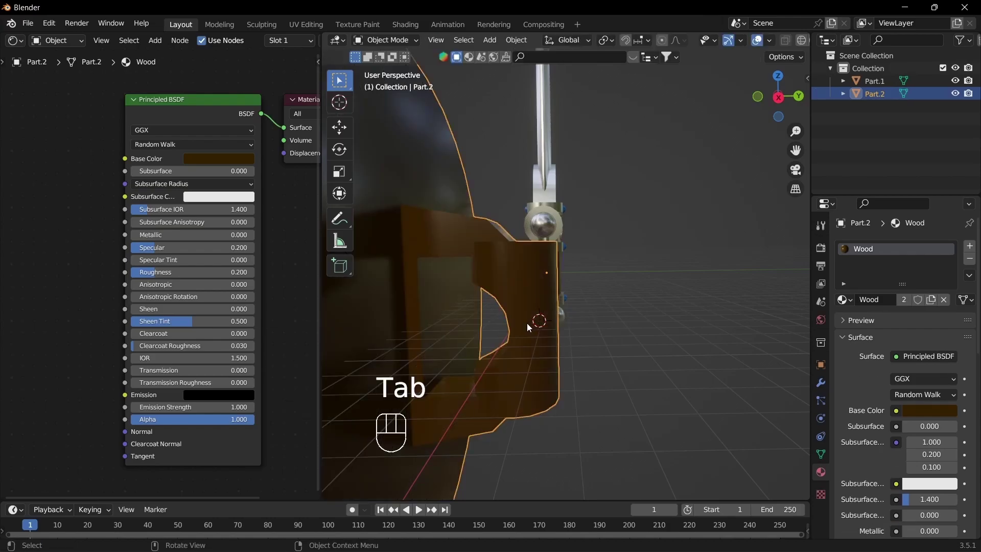
pyautogui.press('F3')
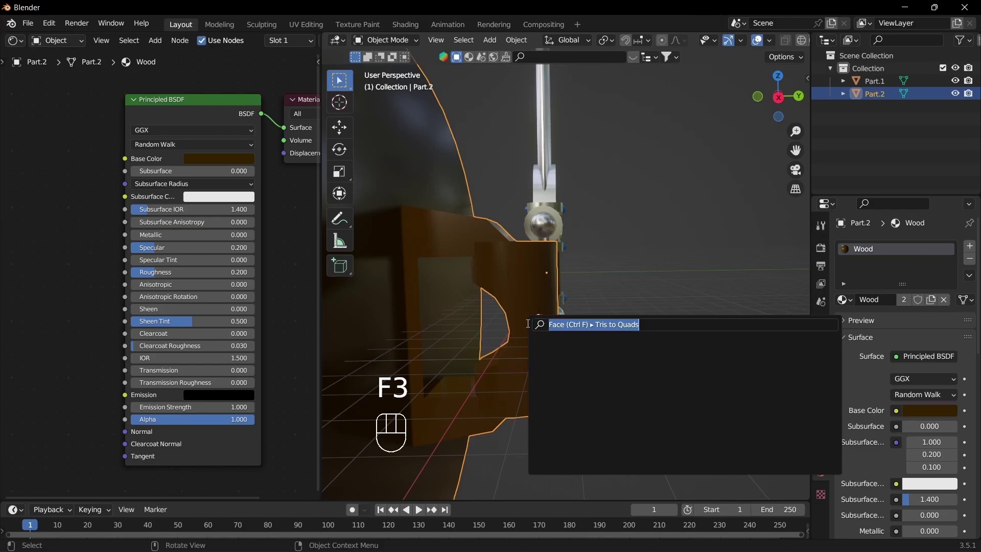
pyautogui.write('set orgin')
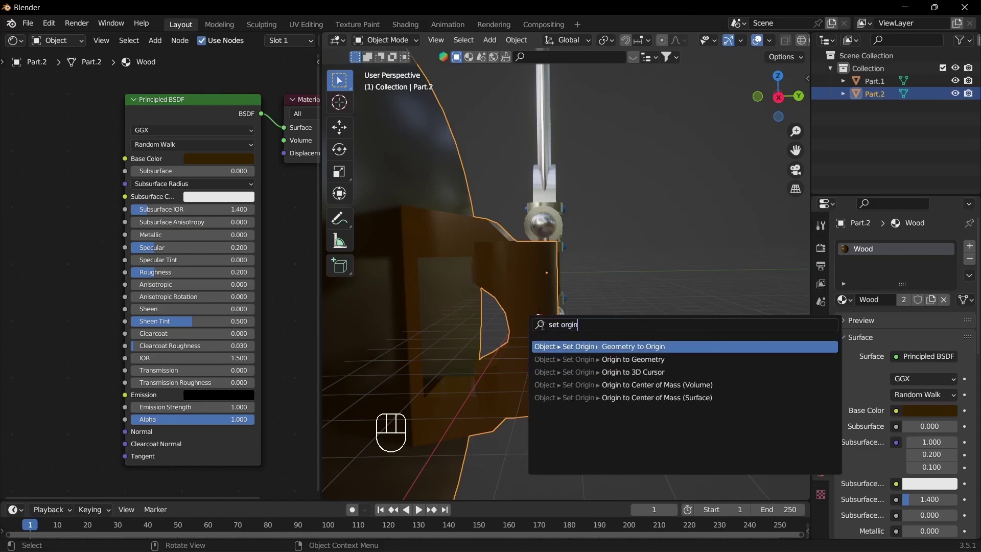
pyautogui.click(625, 368)
pyautogui.click(612, 337)
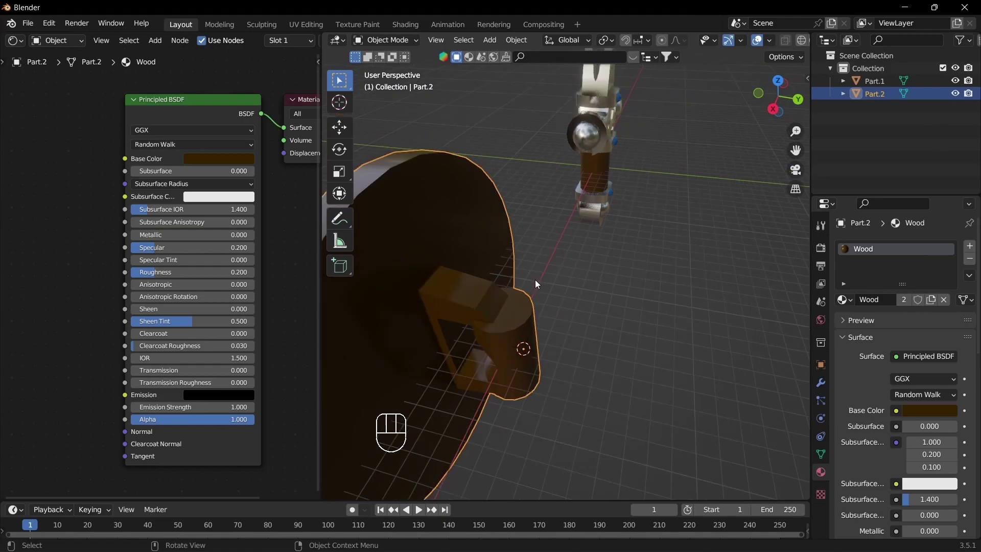
# Snap the 3D cursor to the world origin and move the shield to the cursor.
pyautogui.hotkey('shift', 's')
pyautogui.click(409, 333)
pyautogui.hotkey('shift', 's')
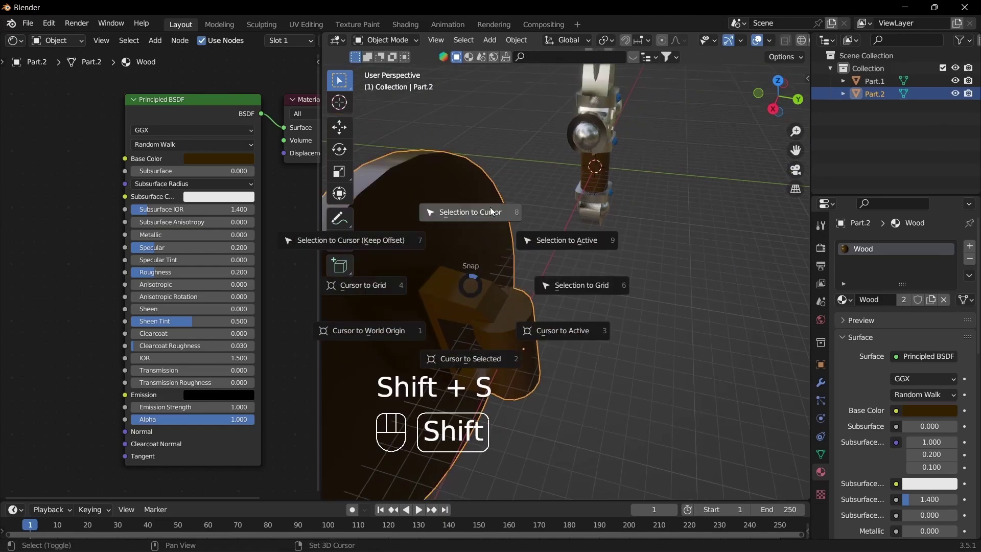
pyautogui.click(475, 213)
# Select both the sword and shield and set up an FBX export with the LegoToUE preset.
pyautogui.click(462, 208)
pyautogui.moveTo(461, 208); pyautogui.dragTo(673, 187, button='middle')
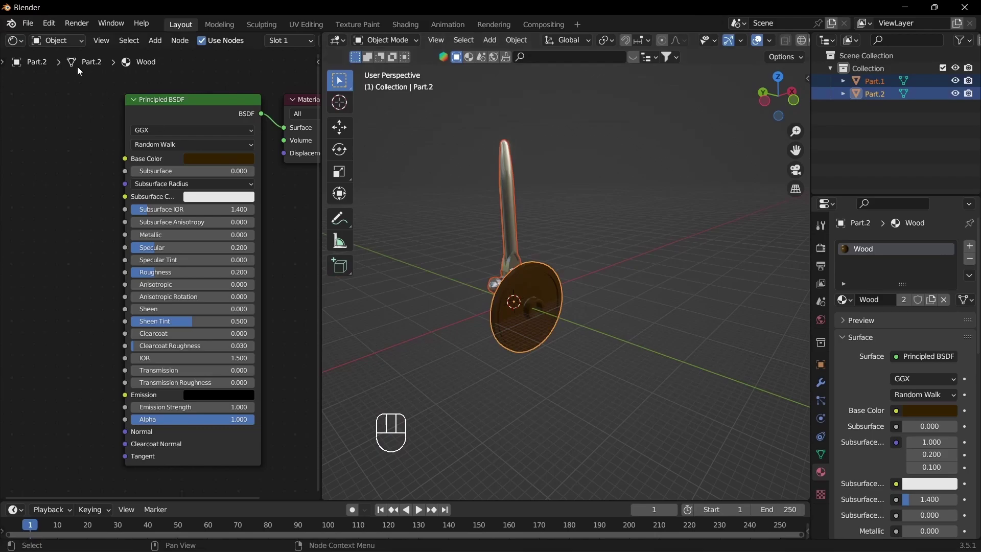
pyautogui.click(29, 24)
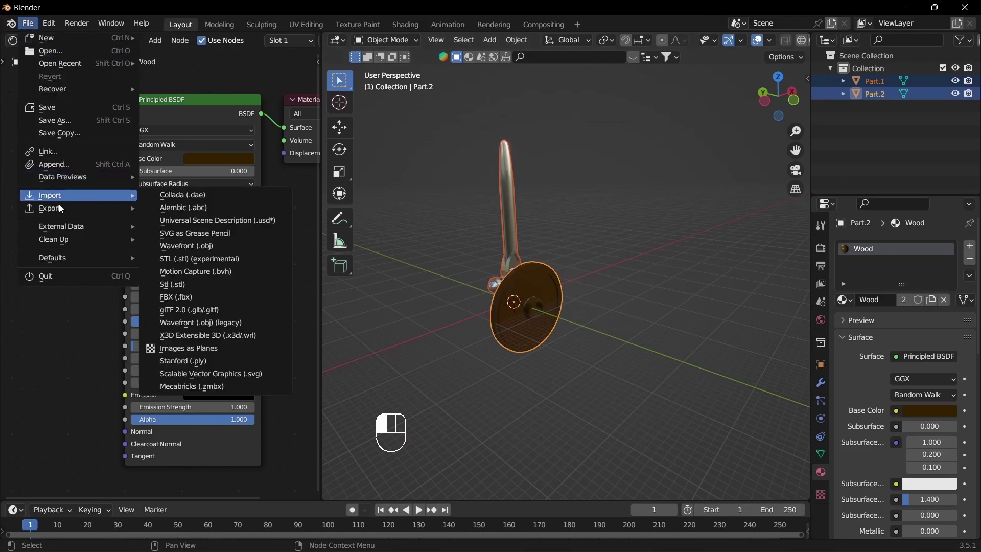
pyautogui.moveTo(51, 208)
pyautogui.click(193, 320)
pyautogui.click(731, 141)
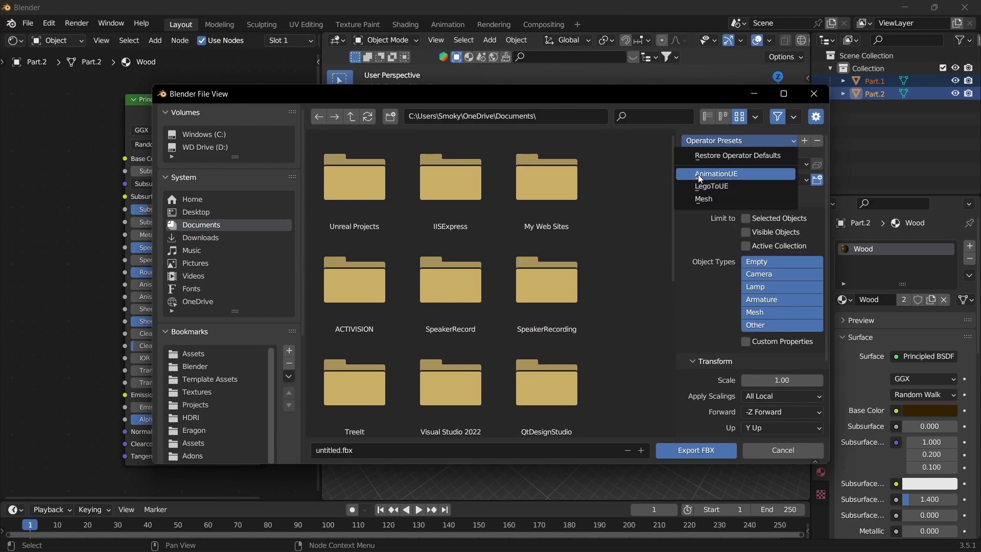
pyautogui.click(705, 187)
# Check the transform settings and export the FBX to the Downloads folder as SwordSheild.
pyautogui.scroll(-1, 700, 239)
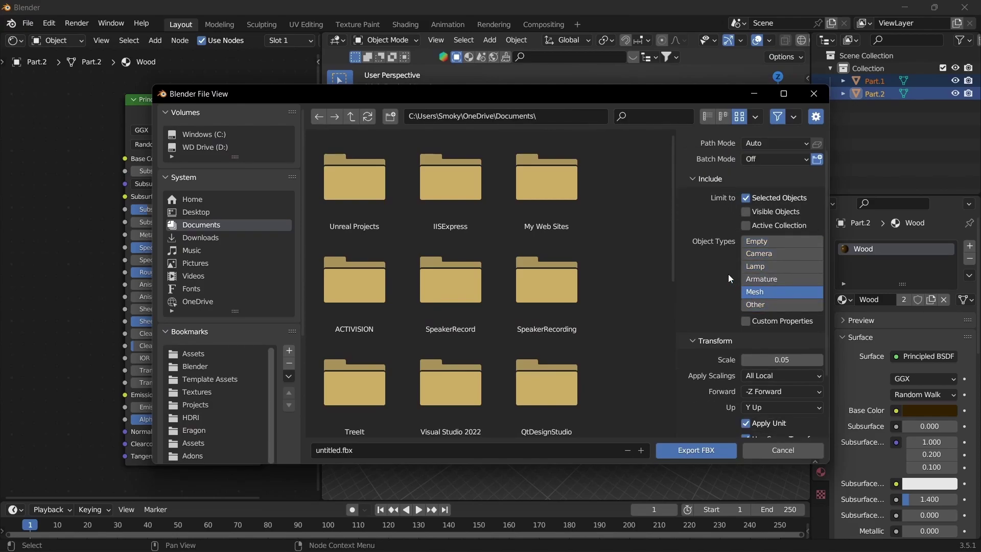
pyautogui.scroll(-4, 729, 278)
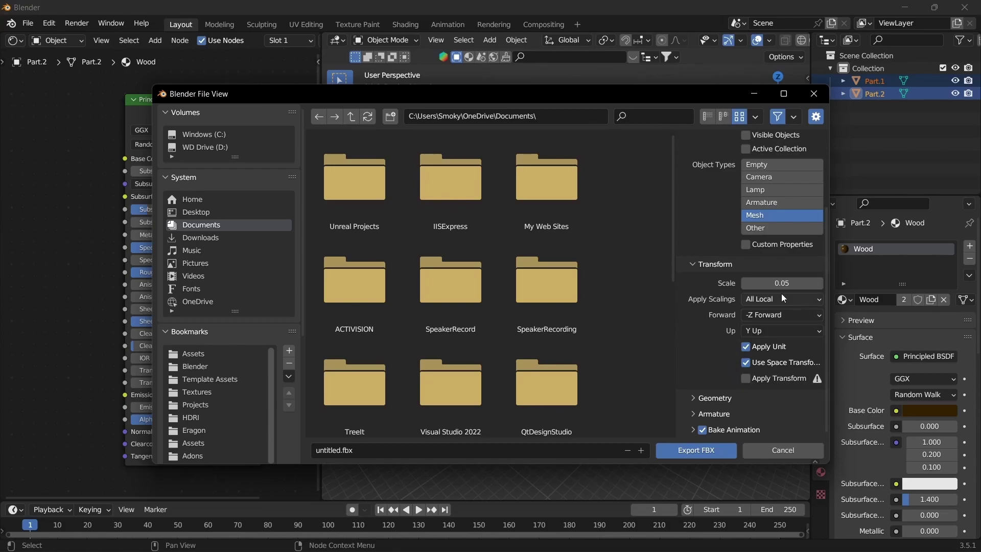
pyautogui.click(201, 238)
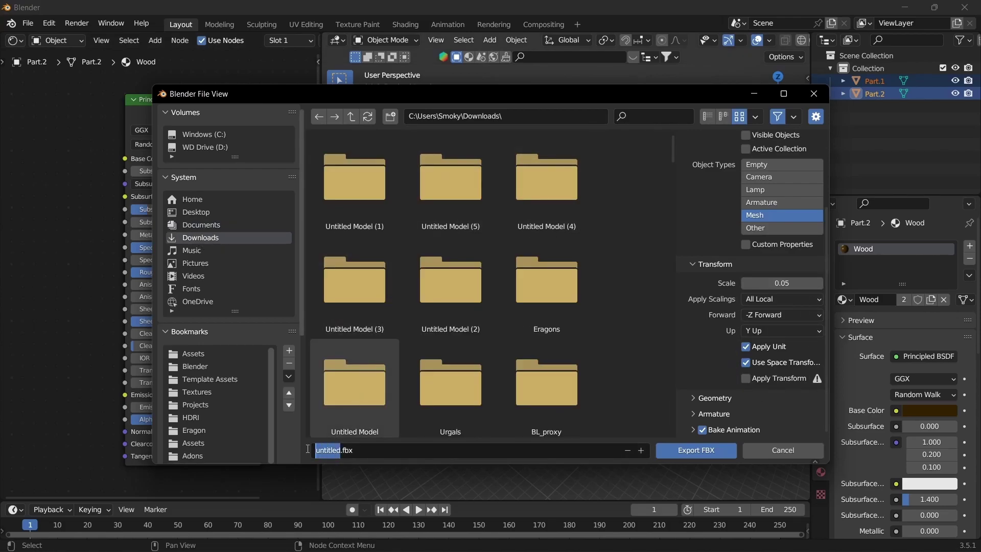
pyautogui.click(697, 450)
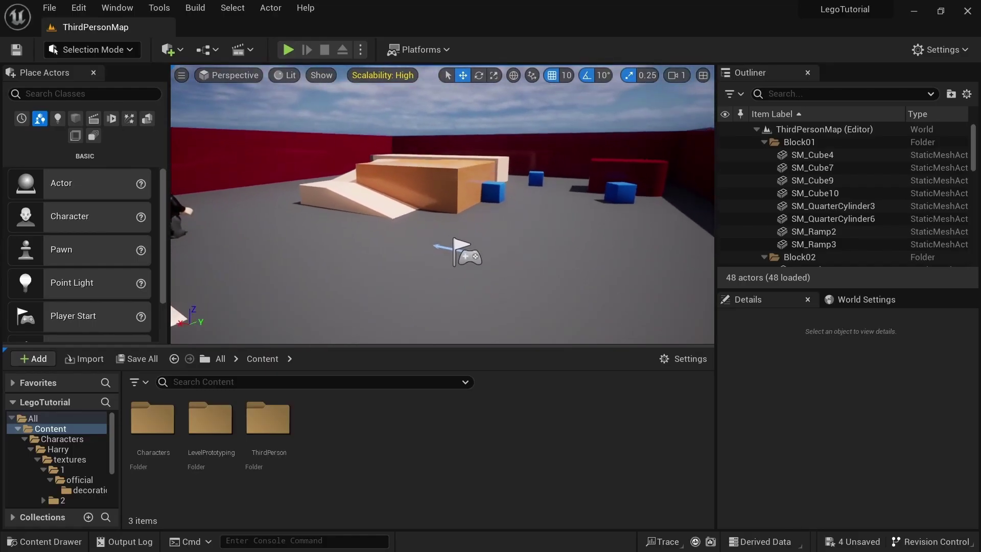
# Switch to Unreal Engine, create a Weopons folder under Content and import all of the SwordSheild FBX into it as static meshes.
pyautogui.rightClick(357, 458)
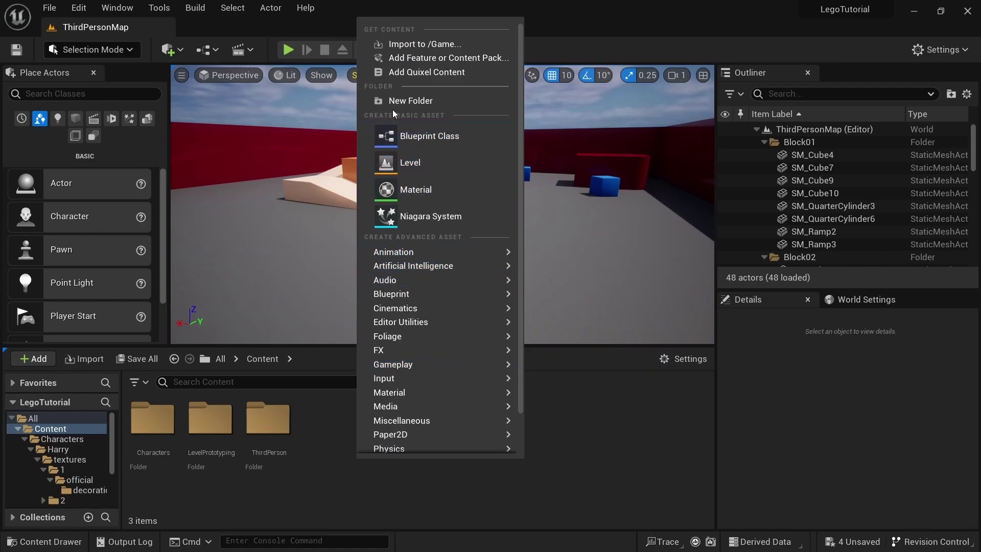
pyautogui.click(410, 101)
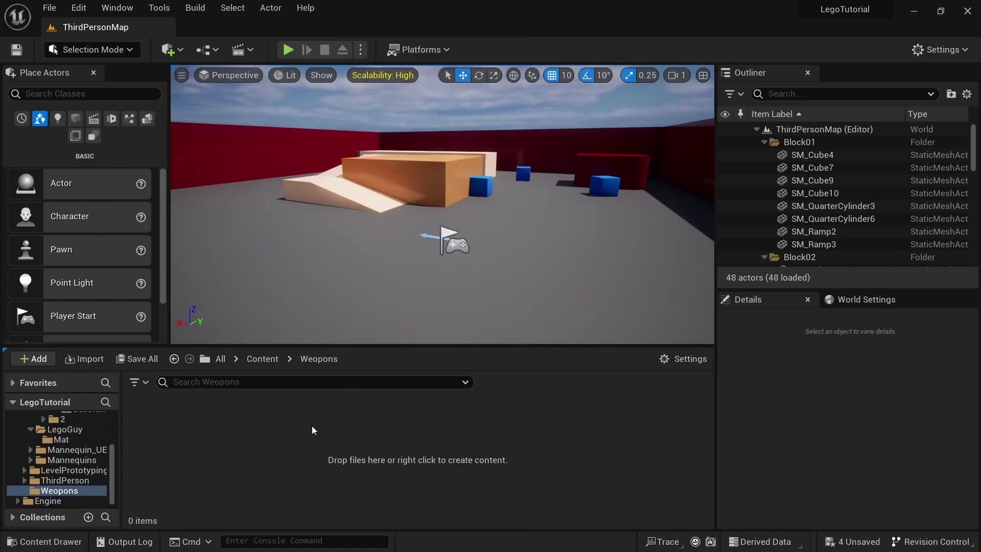
pyautogui.rightClick(312, 431)
pyautogui.click(366, 147)
pyautogui.click(194, 264)
pyautogui.doubleClick(294, 164)
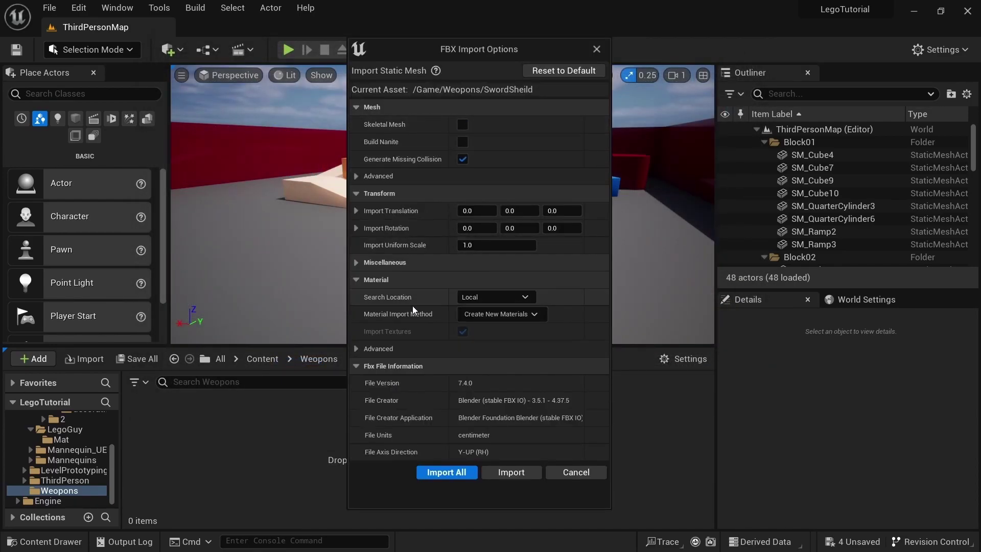
pyautogui.click(446, 473)
pyautogui.doubleClick(280, 429)
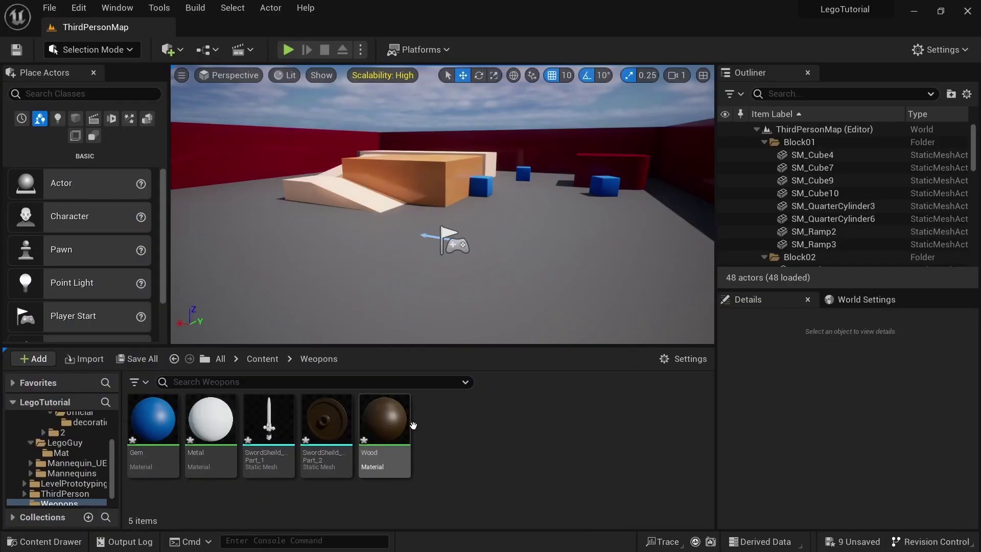
# Place the SwordSheild_Part_1 sword and SwordSheild_Part_2 shield meshes side by side on the level's floor.
pyautogui.click(266, 414)
pyautogui.moveTo(266, 415); pyautogui.dragTo(274, 253)
pyautogui.moveTo(326, 419); pyautogui.dragTo(292, 295)
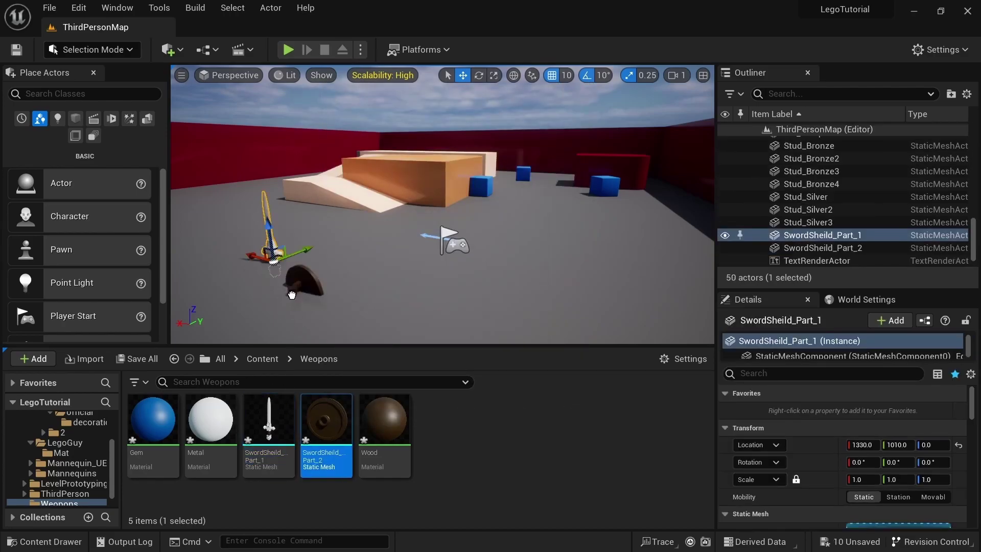
# Select both the sword and shield in the level and raise them above the floor.
pyautogui.click(305, 267)
pyautogui.click(263, 234)
pyautogui.click(274, 244)
pyautogui.keyDown('ctrl'); pyautogui.click(307, 256); pyautogui.keyUp('ctrl')
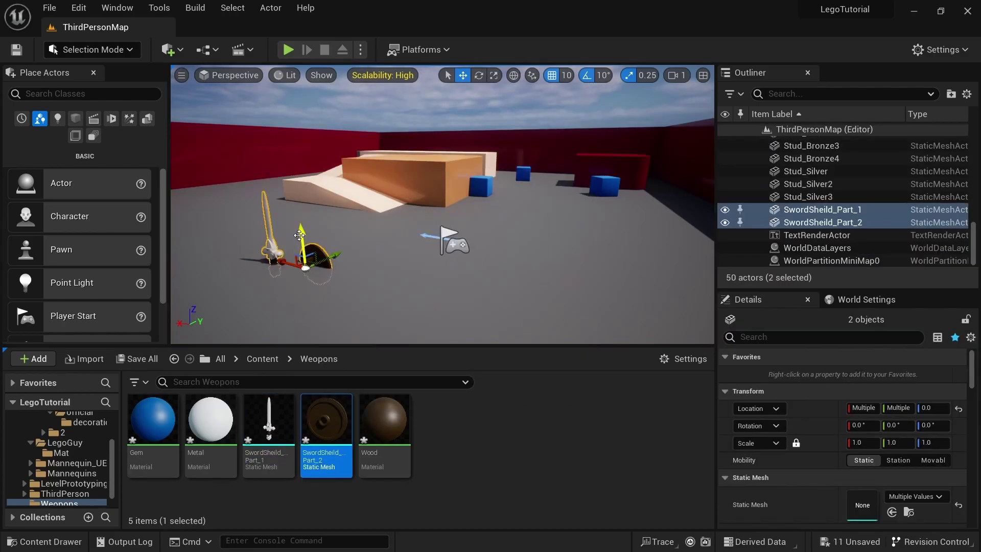
pyautogui.moveTo(300, 213); pyautogui.dragTo(373, 230, button='right')
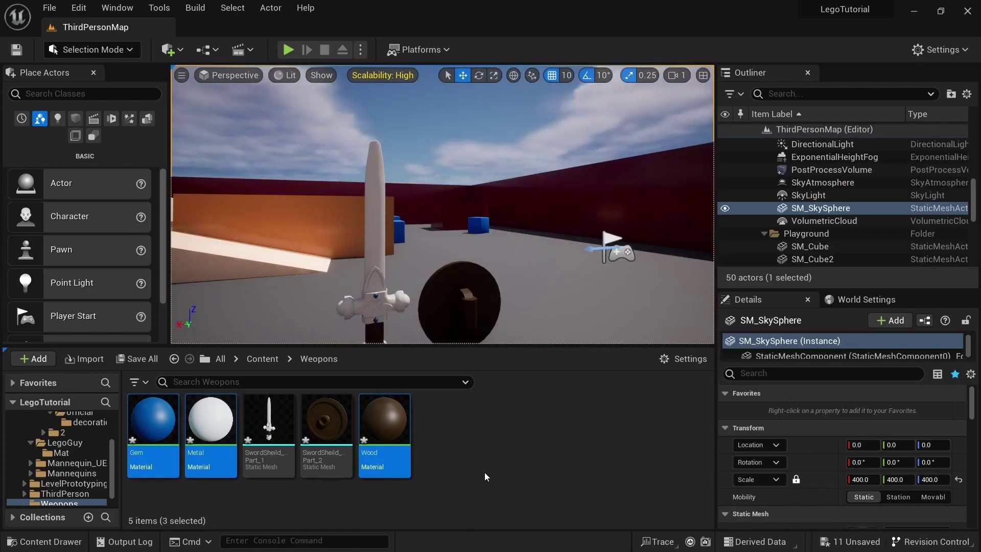
# Open the Gem, Metal and Wood materials from the Weopons folder for editing.
pyautogui.click(486, 477)
pyautogui.doubleClick(139, 429)
pyautogui.click(95, 28)
pyautogui.click(211, 435)
pyautogui.keyDown('ctrl'); pyautogui.click(388, 450); pyautogui.keyUp('ctrl')
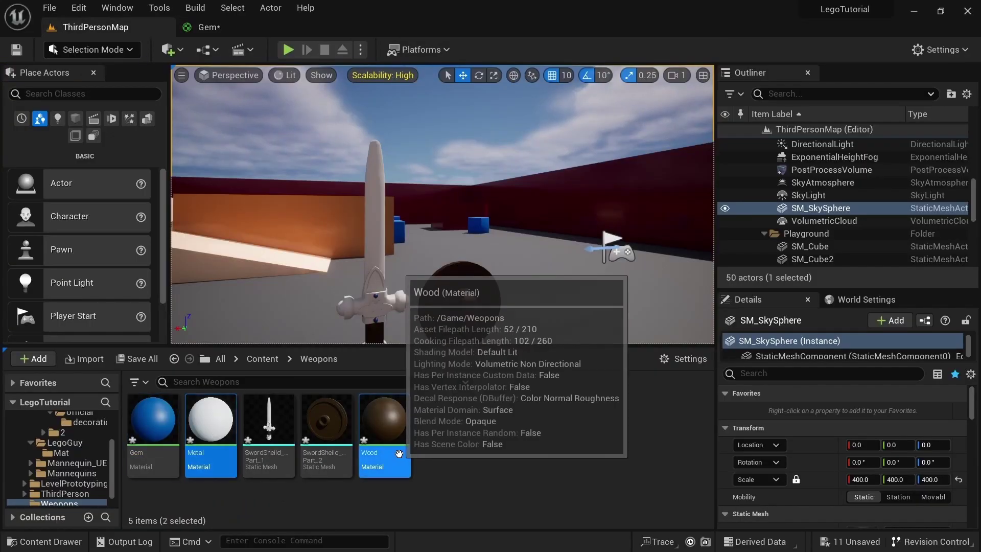
pyautogui.doubleClick(399, 454)
pyautogui.click(163, 28)
# Open the Bronze_Lego and MB_312 materials from the Characters/LegoGuy/Mat folder.
pyautogui.click(250, 358)
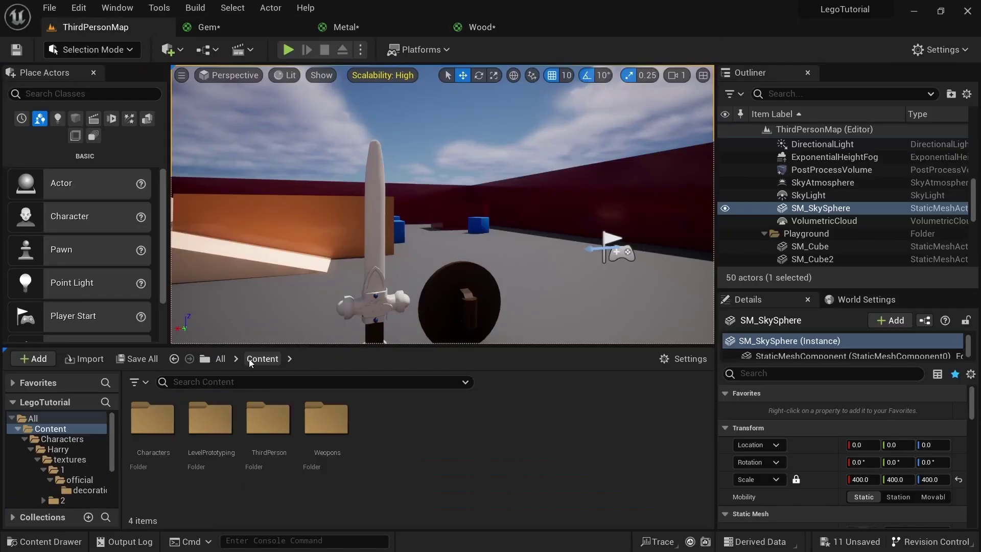
pyautogui.doubleClick(154, 419)
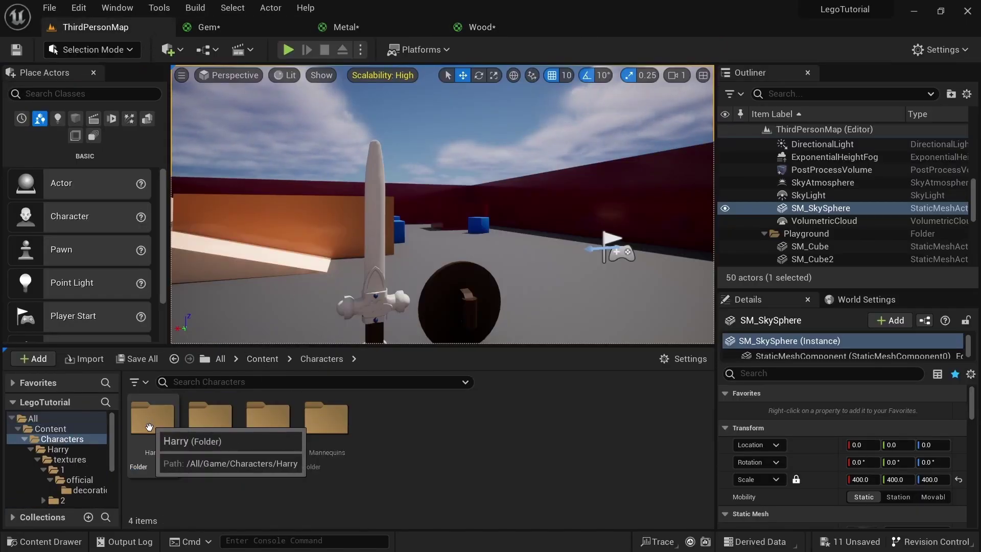
pyautogui.doubleClick(210, 419)
pyautogui.click(209, 427)
pyautogui.doubleClick(156, 419)
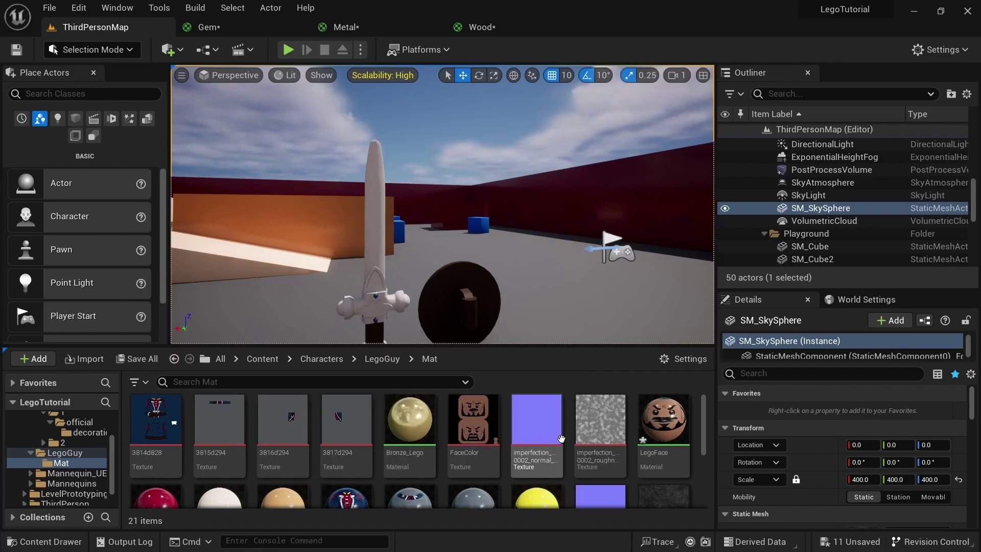
pyautogui.scroll(-2, 350, 428)
pyautogui.scroll(-1, 350, 428)
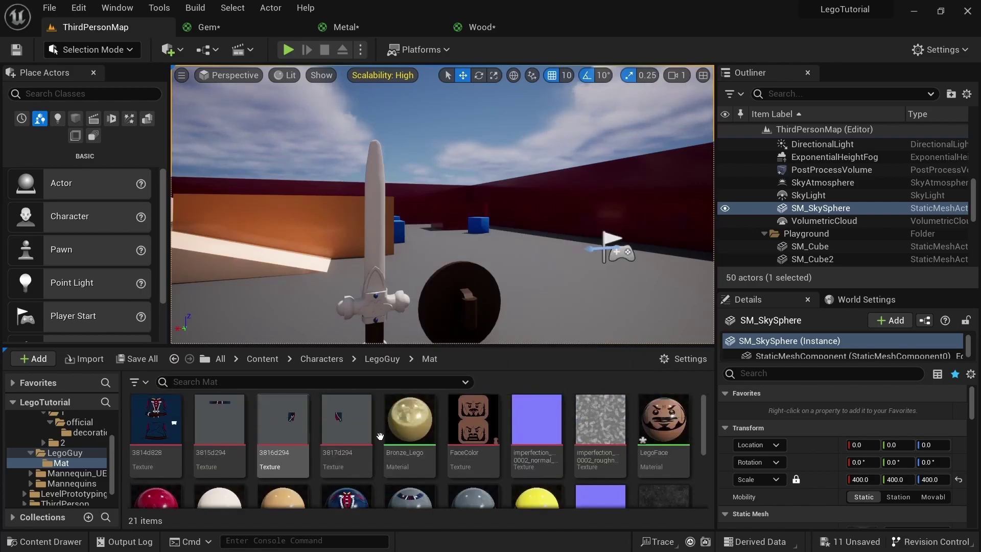
pyautogui.doubleClick(410, 424)
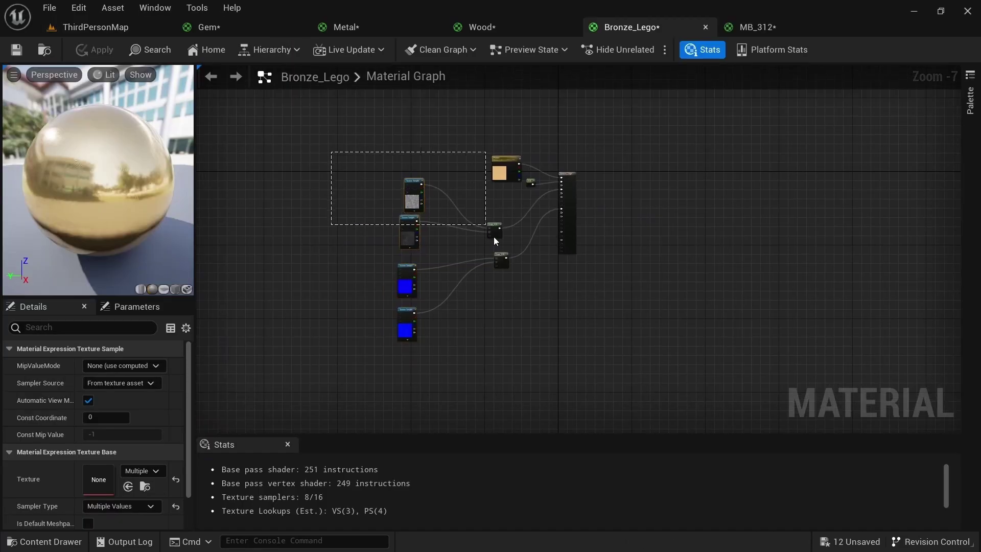
# Copy the Bronze_Lego node network into the Metal material and delete the duplicate colour parameter.
pyautogui.moveTo(485, 223); pyautogui.dragTo(534, 323)
pyautogui.click(352, 27)
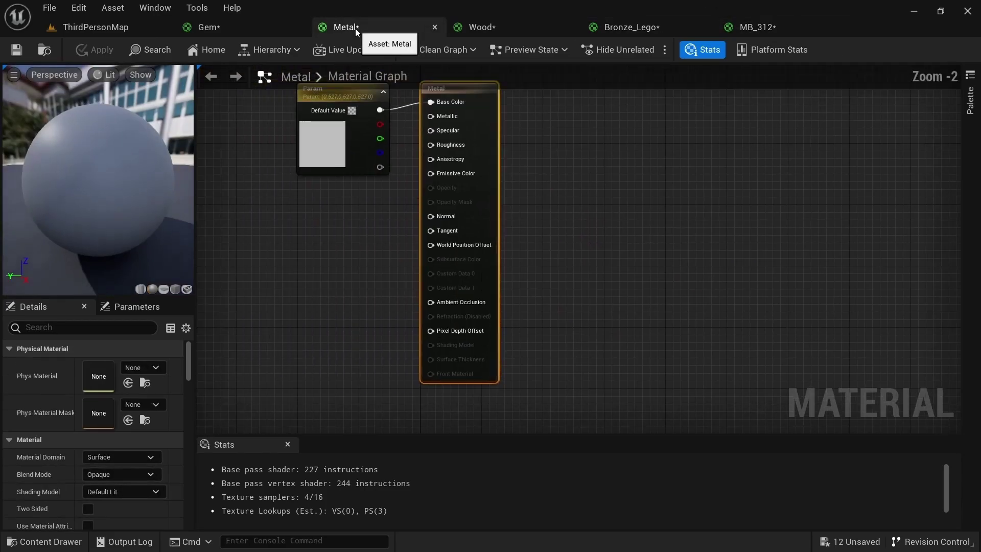
pyautogui.moveTo(438, 271); pyautogui.dragTo(423, 309)
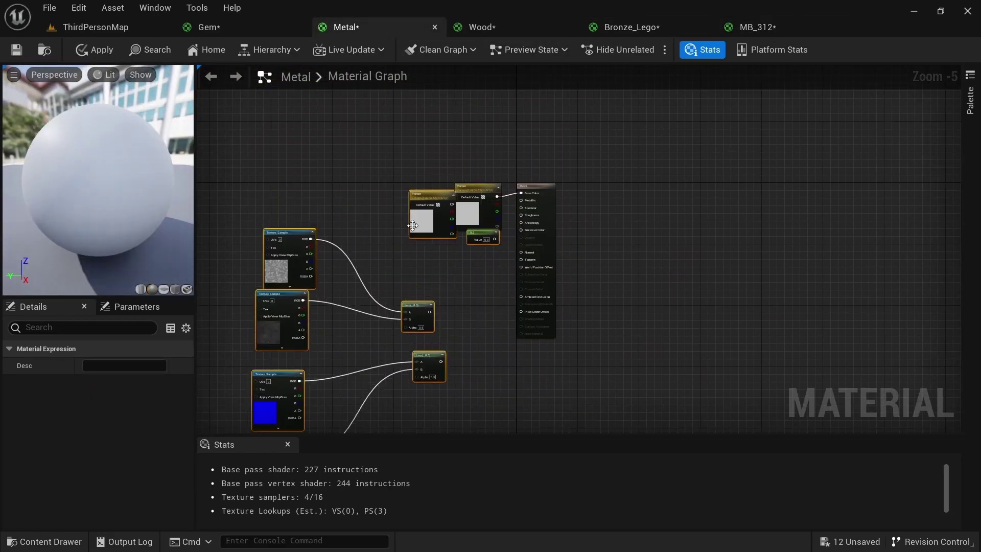
pyautogui.click(414, 192)
pyautogui.press('Delete')
# Connect the constant to Metallic and the two Lerp nodes to Roughness and Normal in the Metal material, and apply it.
pyautogui.scroll(5, 461, 274)
pyautogui.moveTo(379, 374); pyautogui.dragTo(623, 115)
pyautogui.moveTo(610, 123); pyautogui.dragTo(560, 219, button='right')
pyautogui.moveTo(504, 276); pyautogui.dragTo(571, 168)
pyautogui.moveTo(511, 264); pyautogui.dragTo(473, 66, button='right')
pyautogui.moveTo(323, 333); pyautogui.dragTo(532, 190)
pyautogui.click(95, 51)
pyautogui.click(95, 27)
pyautogui.moveTo(442, 205); pyautogui.dragTo(462, 254, button='right')
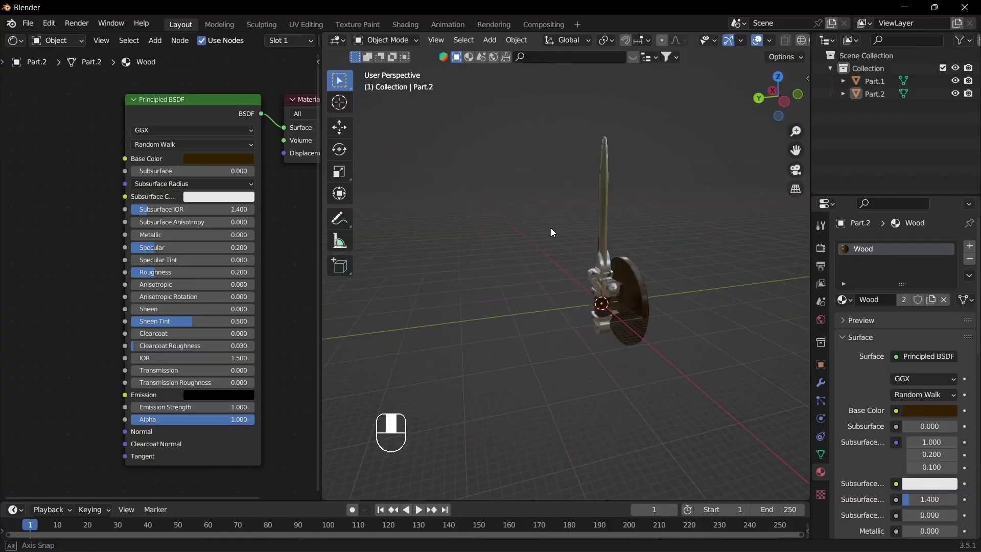
# Switch to Blender and unwrap the whole sword mesh Part.1 with Smart UV Project.
pyautogui.moveTo(551, 228); pyautogui.dragTo(537, 262, button='middle')
pyautogui.click(537, 263)
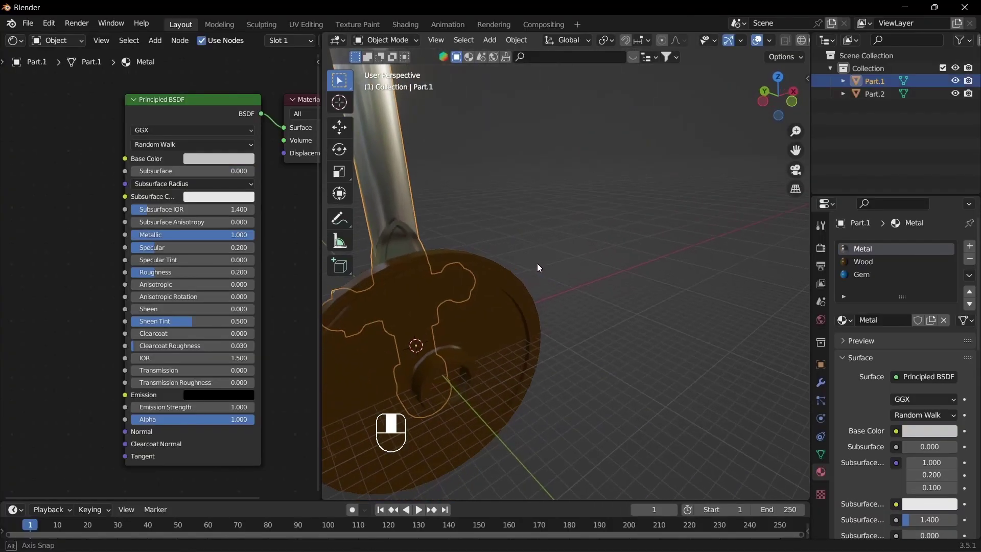
pyautogui.press('Tab')
pyautogui.press('a')
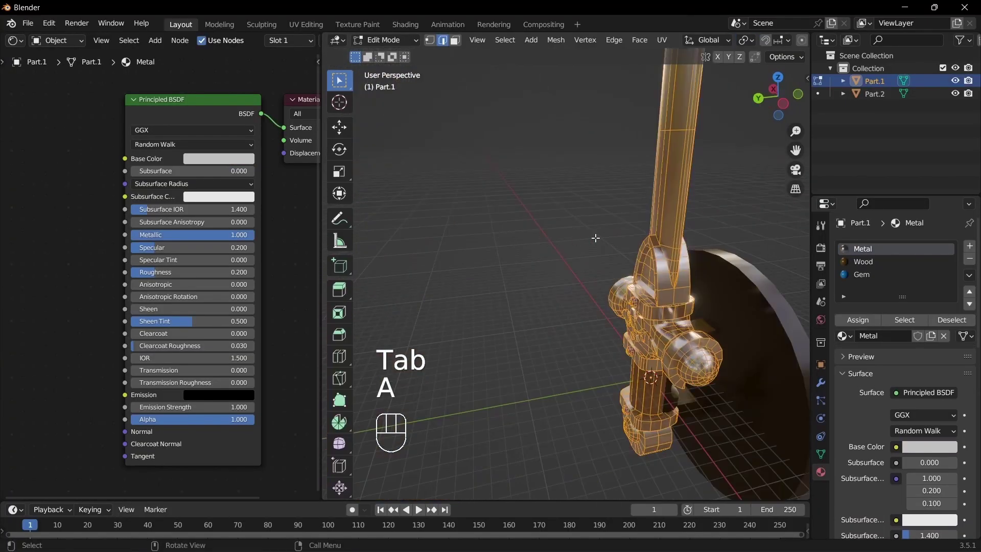
pyautogui.press('u')
pyautogui.click(573, 169)
pyautogui.click(565, 280)
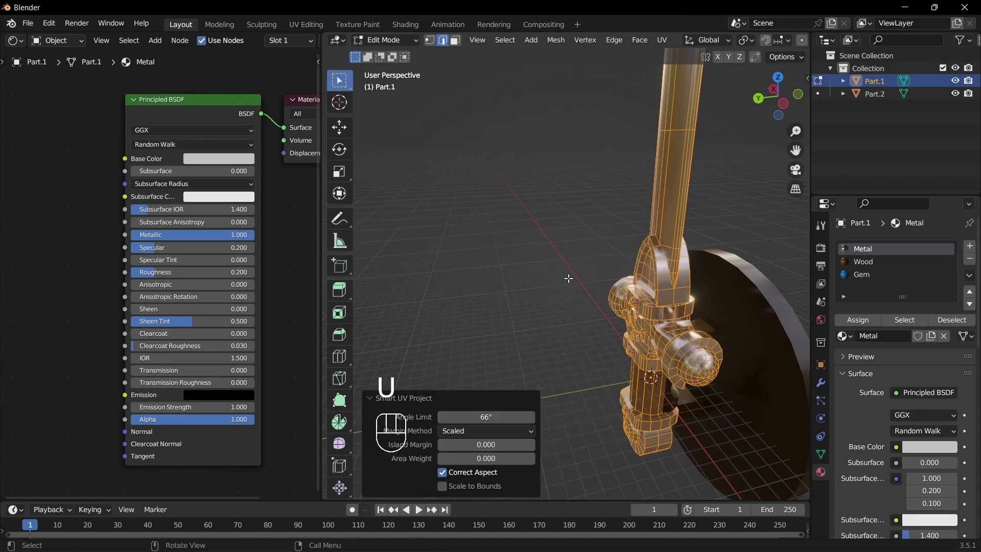
# Unwrap the whole shield mesh Part.2 with Smart UV Project.
pyautogui.press('Tab')
pyautogui.click(638, 328)
pyautogui.press('Tab')
pyautogui.press('a')
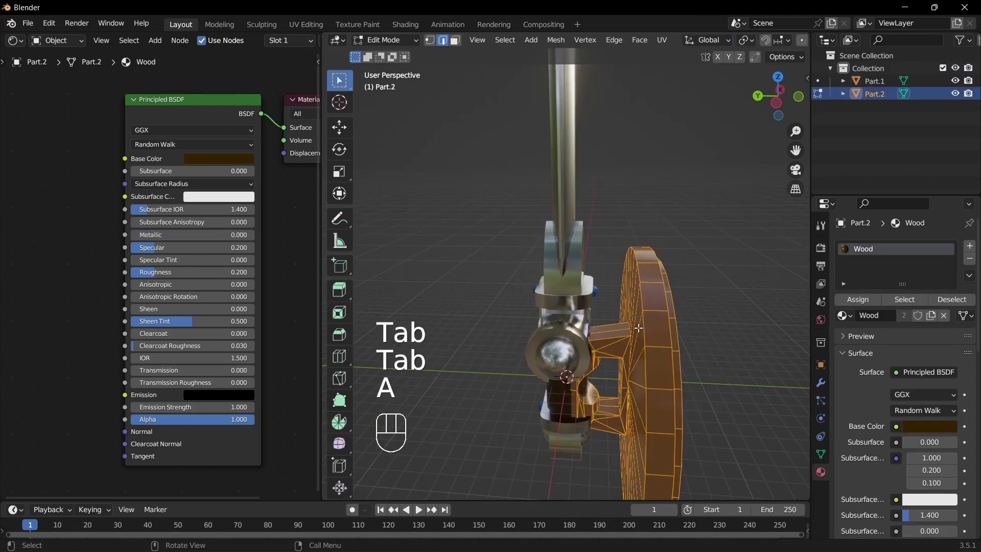
pyautogui.press('u')
pyautogui.click(563, 173)
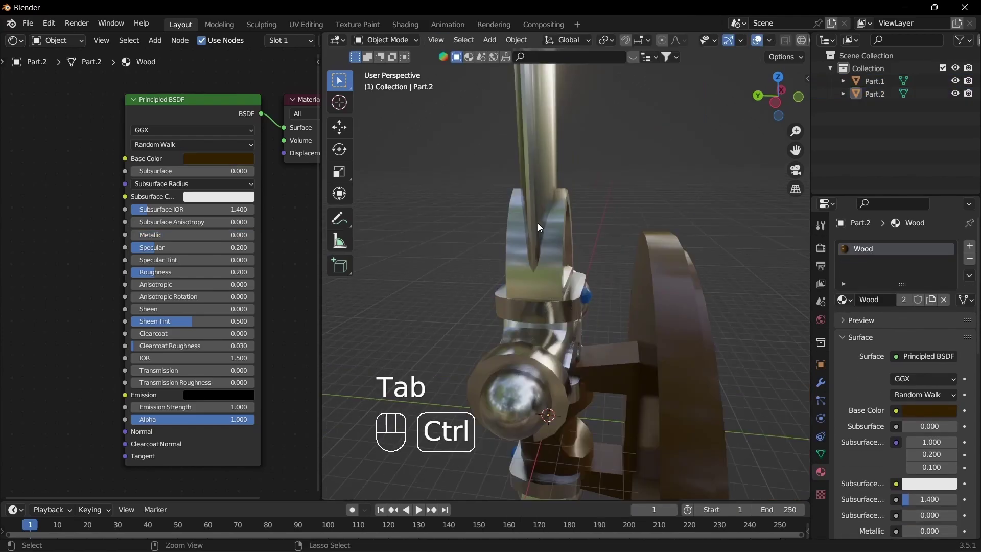
# Save the Blender file and re-export the selected objects over SwordSheild.fbx with Armature and Mesh object types.
pyautogui.hotkey('ctrl', 's')
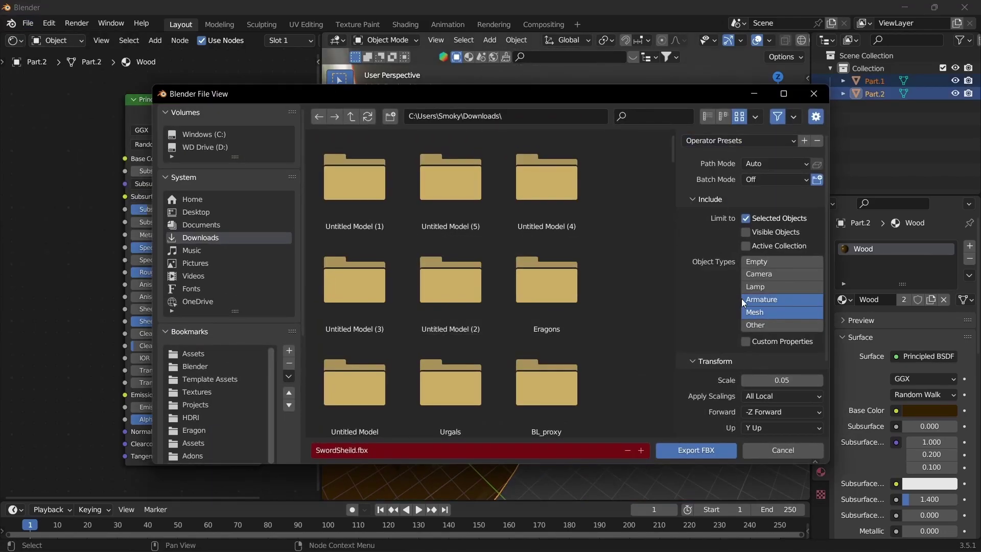
pyautogui.keyDown('shift'); pyautogui.click(743, 303); pyautogui.keyUp('shift')
pyautogui.scroll(-4, 723, 277)
pyautogui.scroll(4, 783, 298)
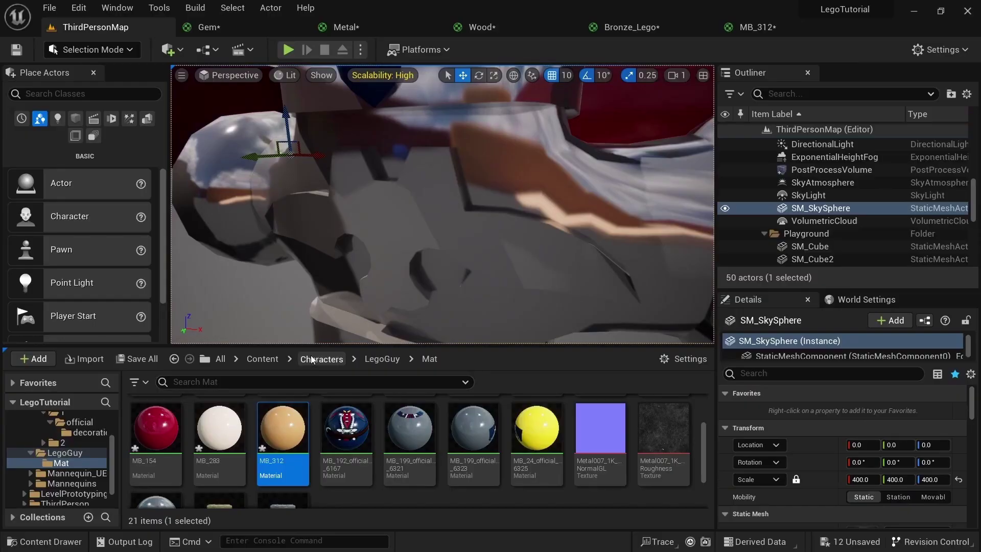
# Switch to Unreal Engine and reimport the SwordSheild_Part_1 and SwordSheild_Part_2 static meshes in the Weopons folder.
pyautogui.click(311, 359)
pyautogui.click(262, 359)
pyautogui.doubleClick(324, 415)
pyautogui.click(258, 434)
pyautogui.keyDown('shift'); pyautogui.click(327, 433); pyautogui.keyUp('shift')
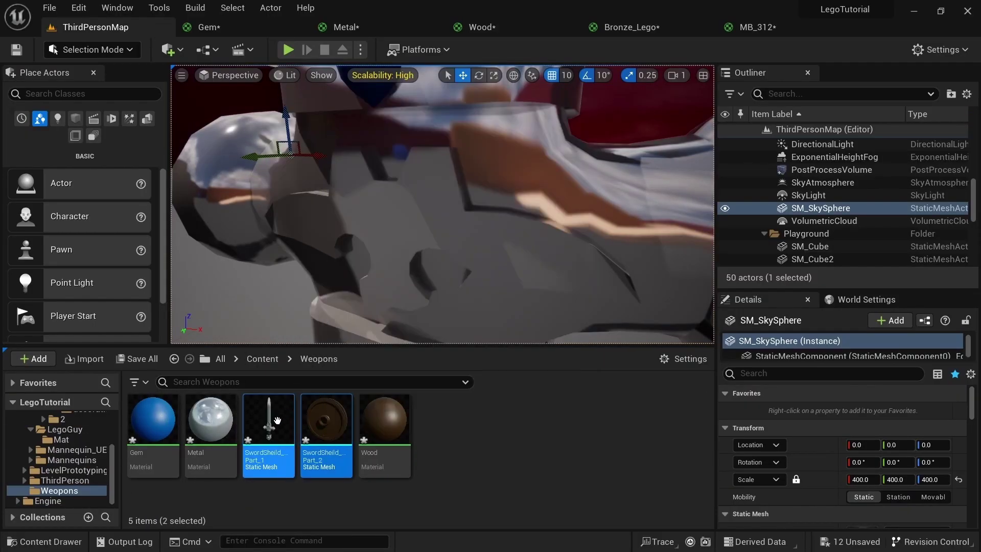
pyautogui.rightClick(281, 434)
pyautogui.click(323, 208)
pyautogui.click(440, 408)
pyautogui.moveTo(485, 307); pyautogui.dragTo(516, 205, button='right')
pyautogui.moveTo(442, 204); pyautogui.dragTo(466, 214, button='right')
pyautogui.scroll(-2, 442, 220)
pyautogui.scroll(1, 458, 179)
pyautogui.moveTo(323, 220); pyautogui.dragTo(323, 220, button='right')
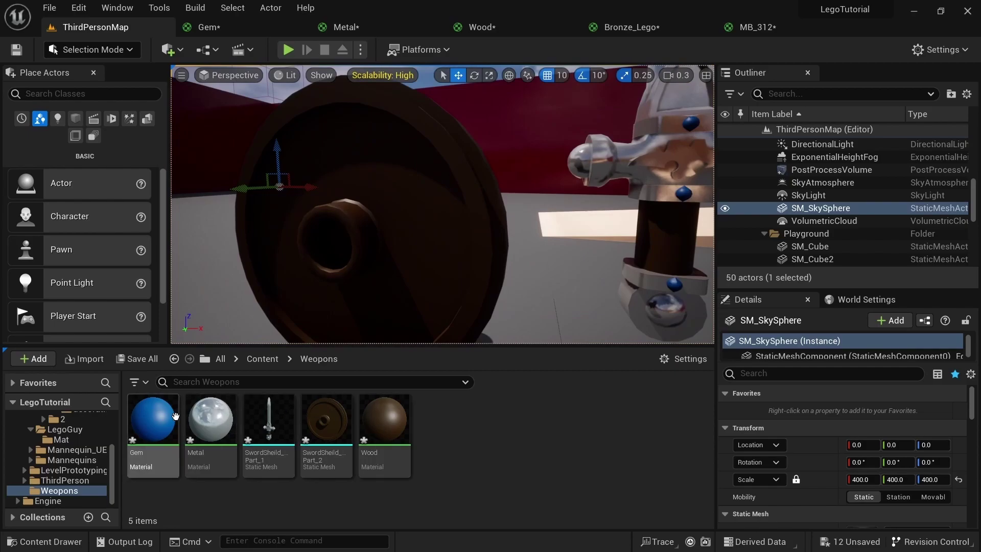
# Paste the copied node network into the Gem material and delete the duplicate colour parameter.
pyautogui.doubleClick(144, 425)
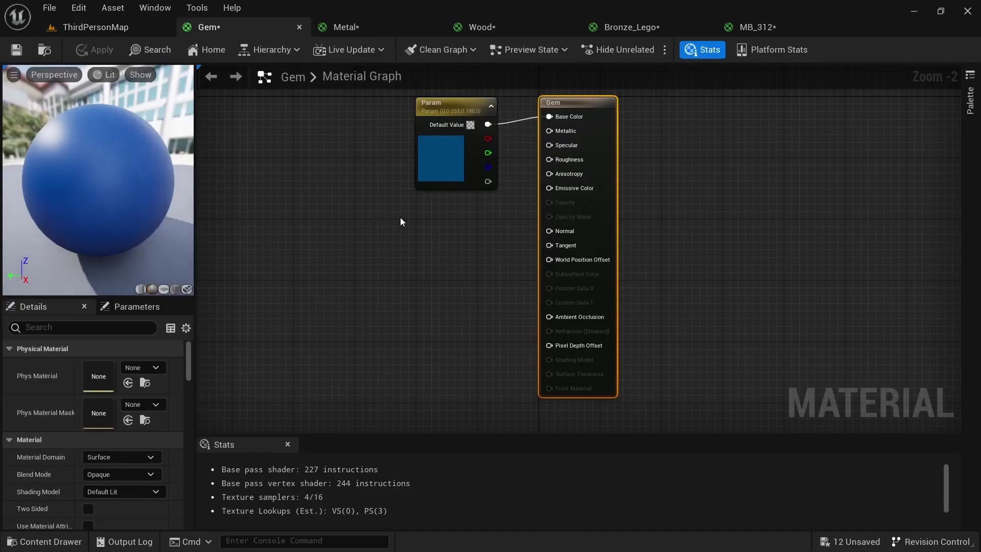
pyautogui.moveTo(372, 240); pyautogui.dragTo(411, 290, button='right')
pyautogui.moveTo(484, 237); pyautogui.dragTo(385, 202)
pyautogui.click(363, 271)
pyautogui.hotkey('ctrl', 'v')
pyautogui.moveTo(515, 273); pyautogui.dragTo(493, 284)
pyautogui.moveTo(493, 284); pyautogui.dragTo(279, 399)
pyautogui.click(291, 191)
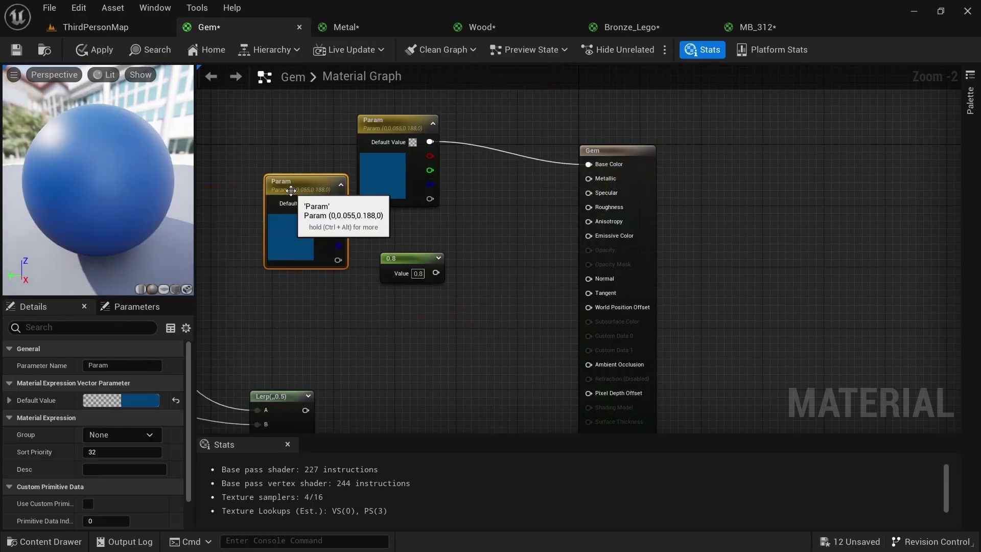
pyautogui.press('Delete')
# Connect the texture Lerp nodes to the Gem material's Roughness and Normal inputs and return to the level.
pyautogui.moveTo(349, 243); pyautogui.dragTo(492, 144)
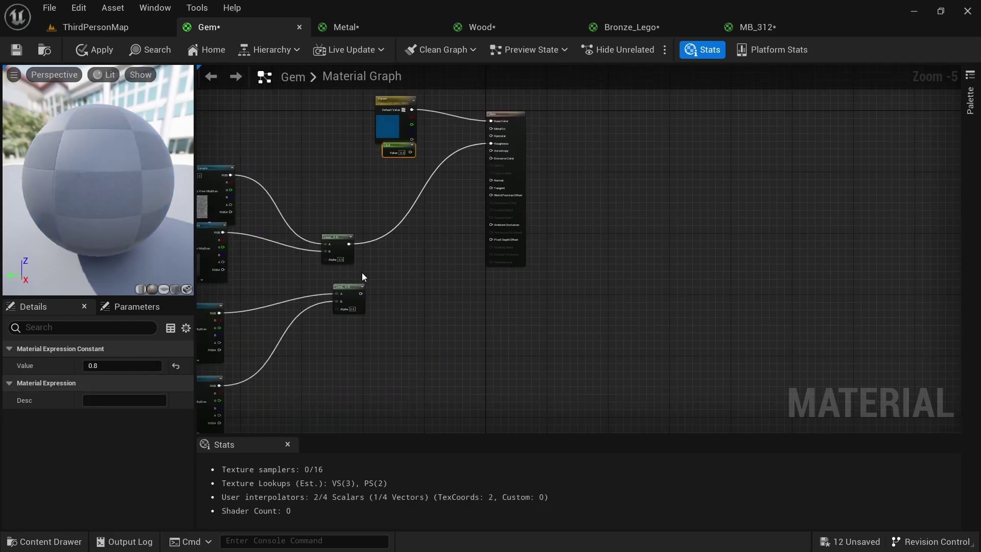
pyautogui.moveTo(474, 220); pyautogui.dragTo(491, 180)
pyautogui.click(95, 27)
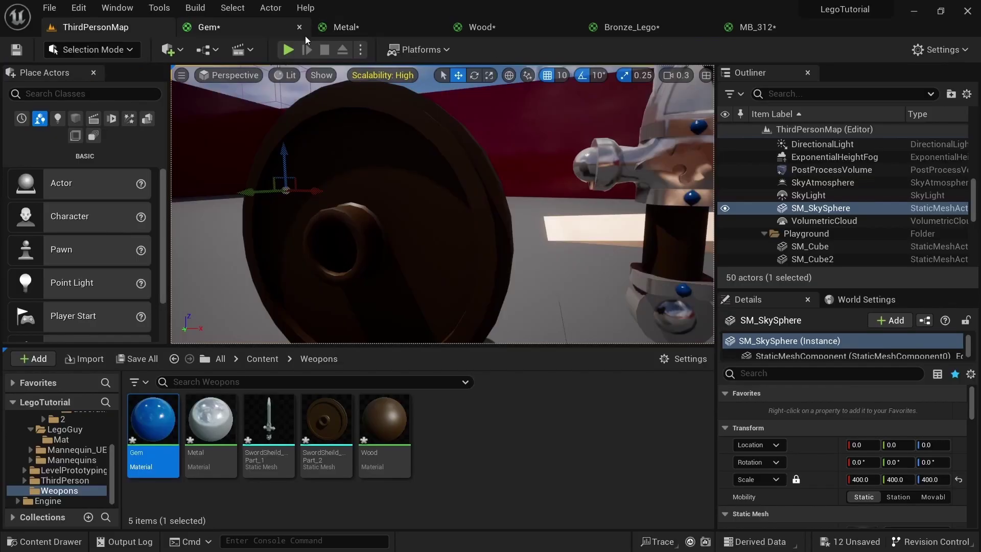
# Paste the same node network into the Wood material and delete the duplicate colour parameter and the constant.
pyautogui.click(491, 28)
pyautogui.scroll(-3, 277, 243)
pyautogui.click(302, 234)
pyautogui.hotkey('ctrl', 'v')
pyautogui.moveTo(393, 237); pyautogui.dragTo(327, 295)
pyautogui.moveTo(298, 131); pyautogui.dragTo(413, 237)
pyautogui.press('Delete')
# Connect the Lerp nodes to the Wood material's Roughness and Normal inputs and apply the material.
pyautogui.moveTo(356, 300); pyautogui.dragTo(507, 171)
pyautogui.moveTo(371, 366); pyautogui.dragTo(506, 219)
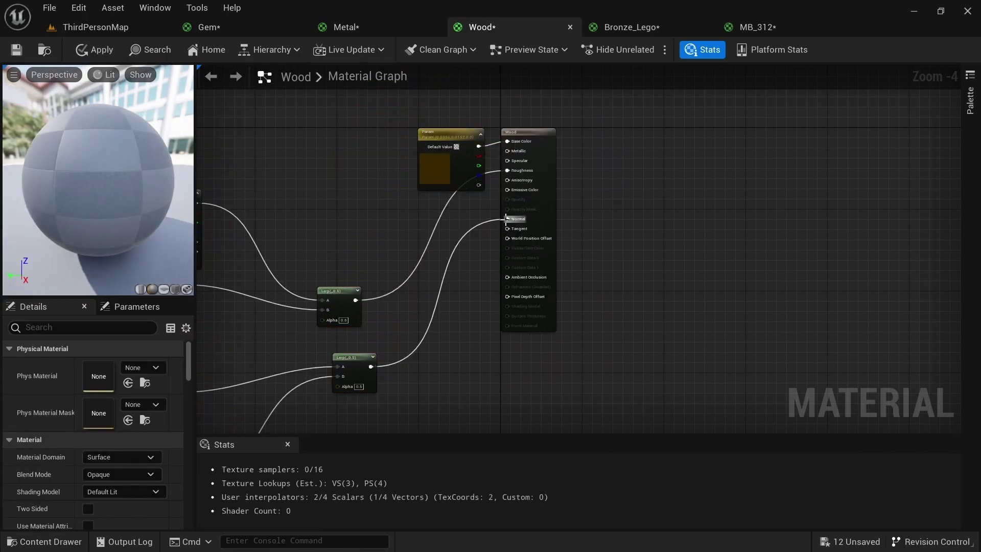
pyautogui.click(84, 51)
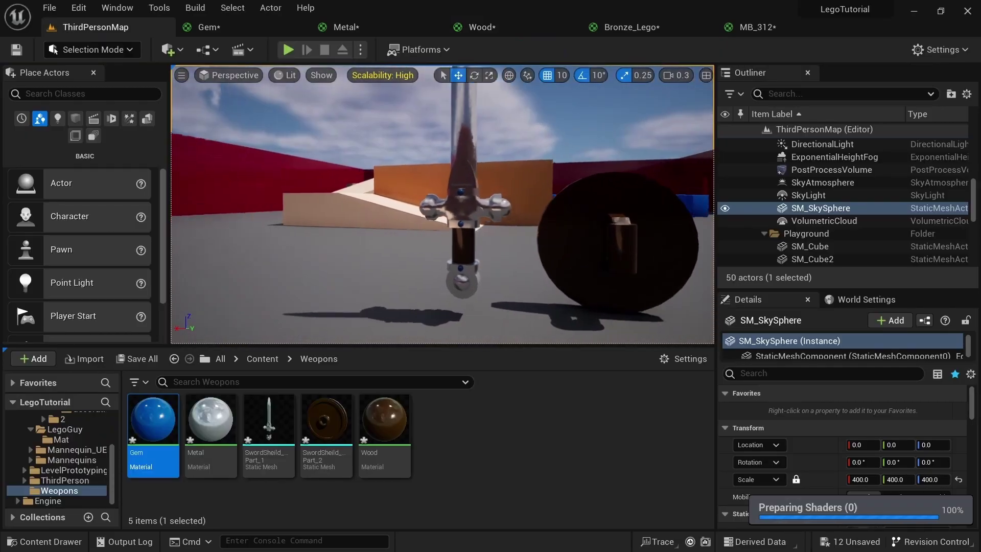
# Inspect the sword and shield materials in the level from several sides.
pyautogui.scroll(5, 442, 205)
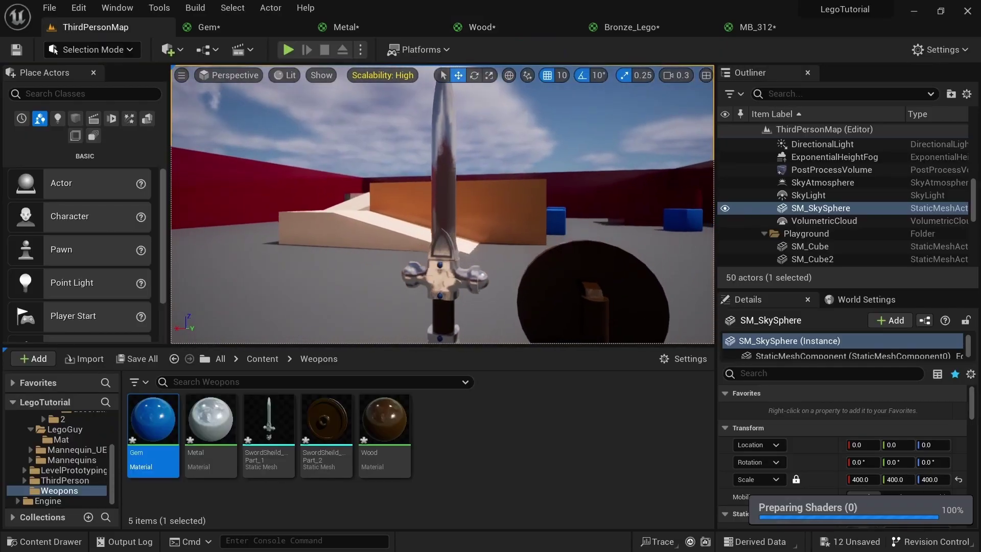
pyautogui.press('s')
pyautogui.press('d')
pyautogui.scroll(2, 442, 205)
pyautogui.moveTo(442, 204); pyautogui.dragTo(306, 204, button='right')
pyautogui.moveTo(430, 175); pyautogui.dragTo(430, 204, button='right')
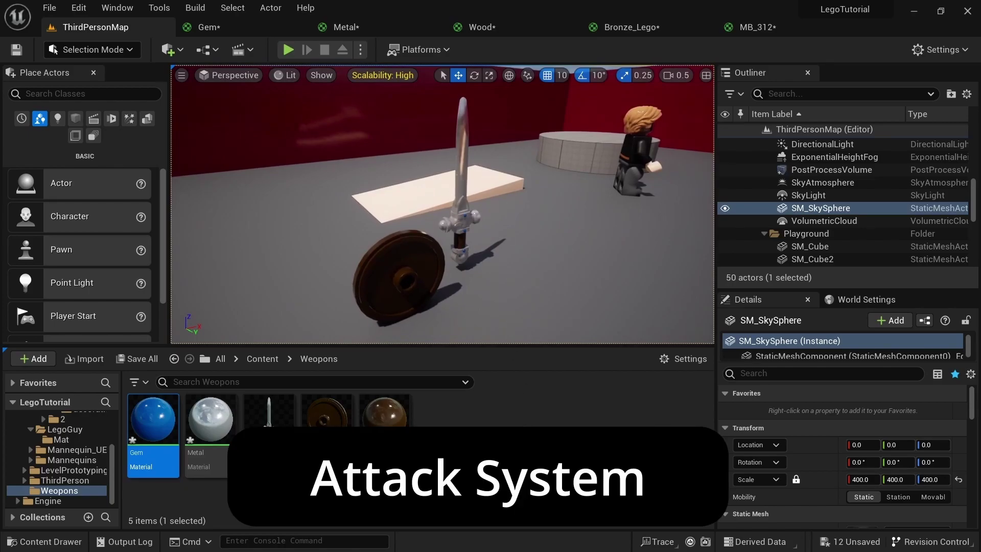
# Create an Actor Blueprint class named BP_Sword_01 in the Weopons folder.
pyautogui.rightClick(426, 448)
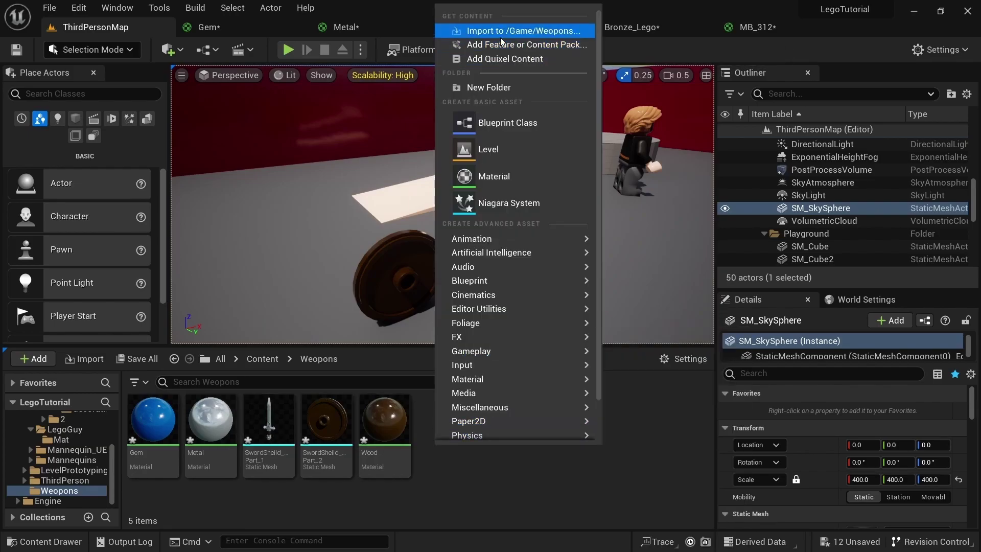
pyautogui.click(508, 123)
pyautogui.click(357, 180)
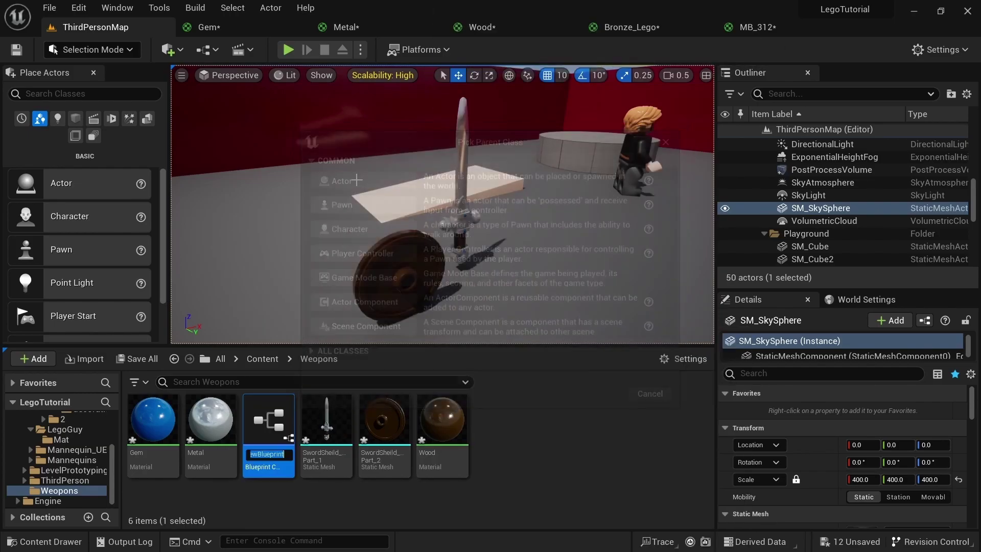
pyautogui.write('BP')
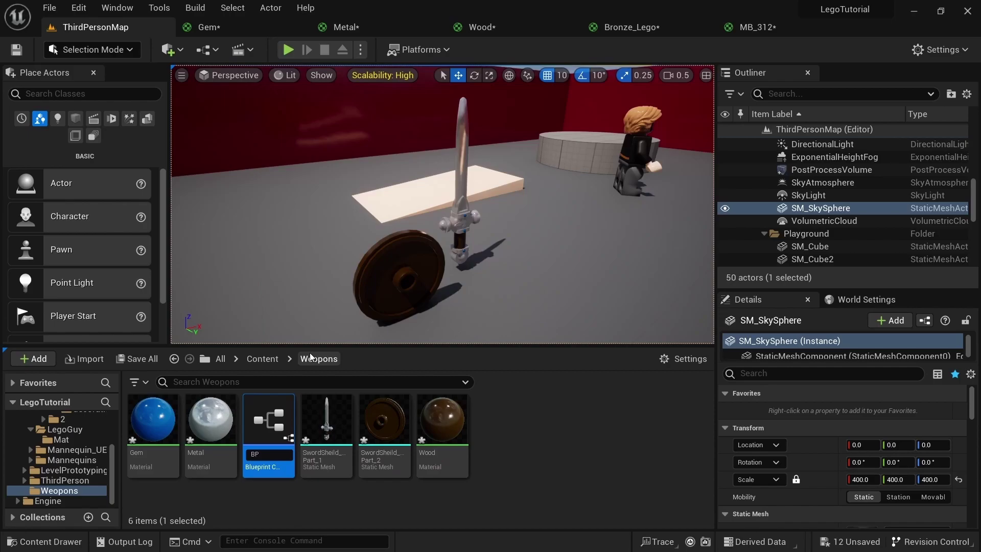
pyautogui.write('_Sword_01')
pyautogui.press('Return')
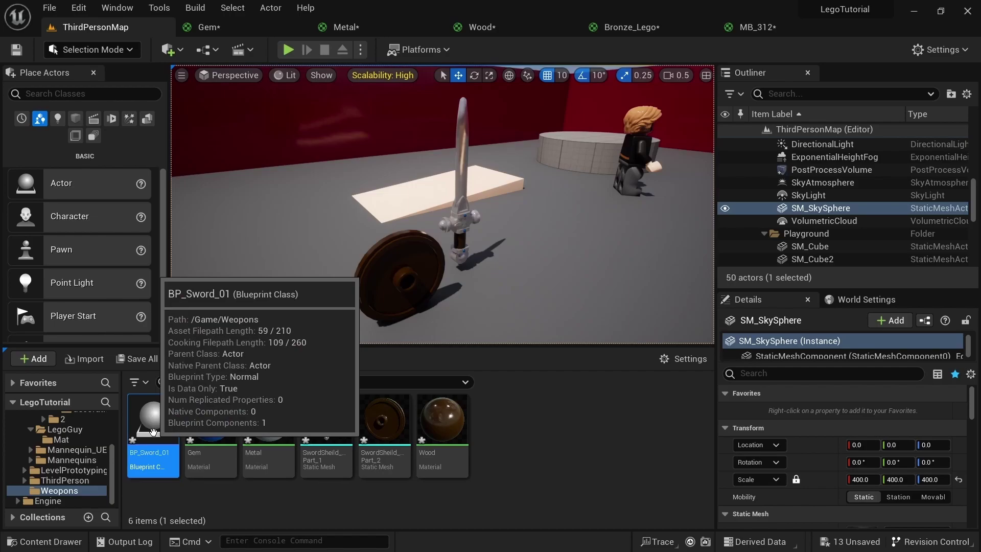
# Open BP_Sword_01 and close the Gem, Metal, Wood, Bronze_Lego and MB_312 material editors.
pyautogui.click(489, 475)
pyautogui.click(170, 442)
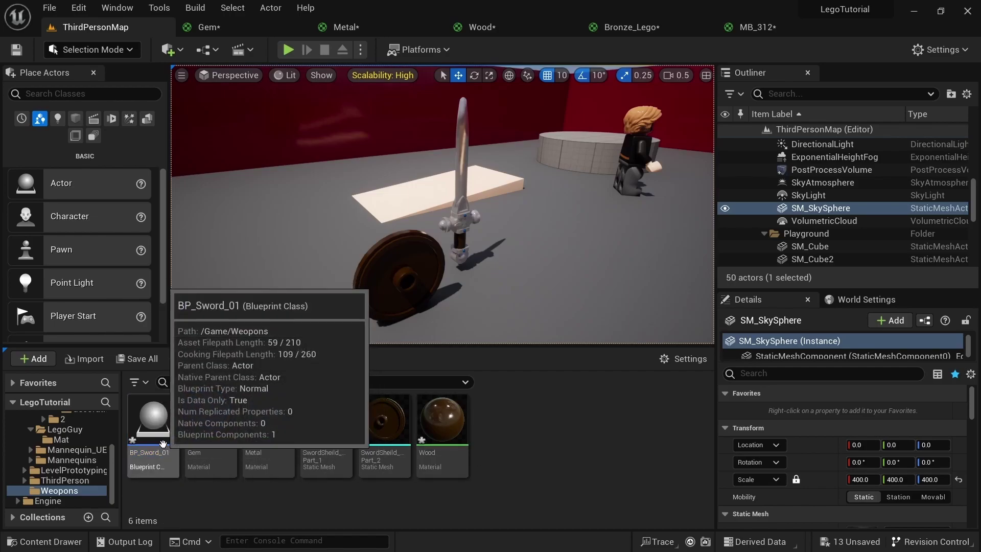
pyautogui.click(227, 23)
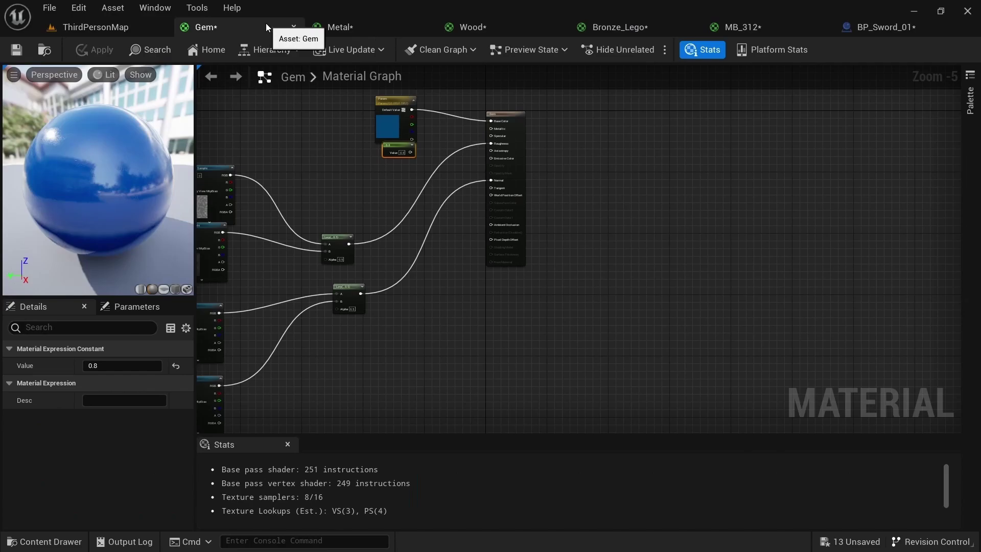
pyautogui.click(299, 27)
pyautogui.click(299, 28)
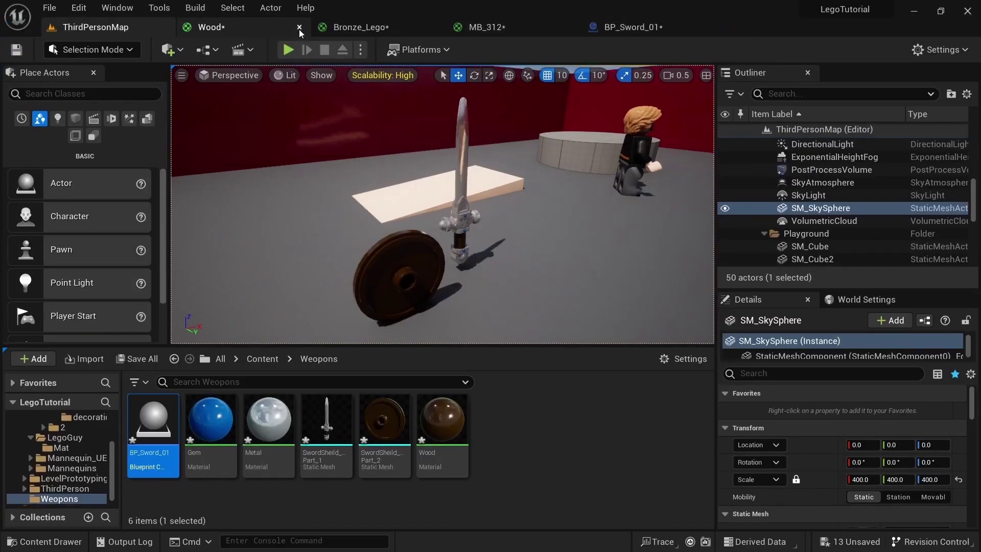
pyautogui.click(300, 27)
pyautogui.click(299, 28)
pyautogui.click(298, 28)
# Add a Box Collision component and a Static Mesh component to BP_Sword_01.
pyautogui.click(27, 92)
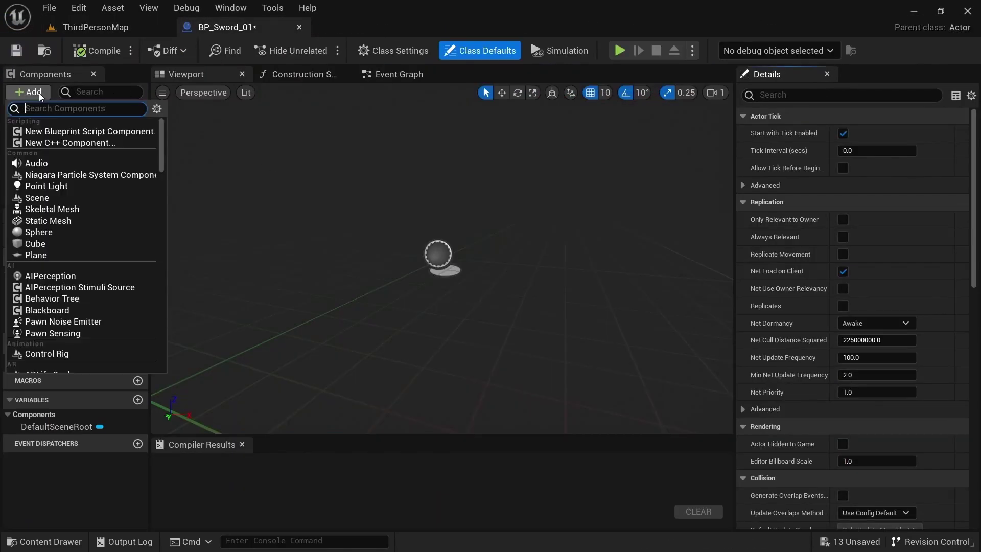
pyautogui.write('box')
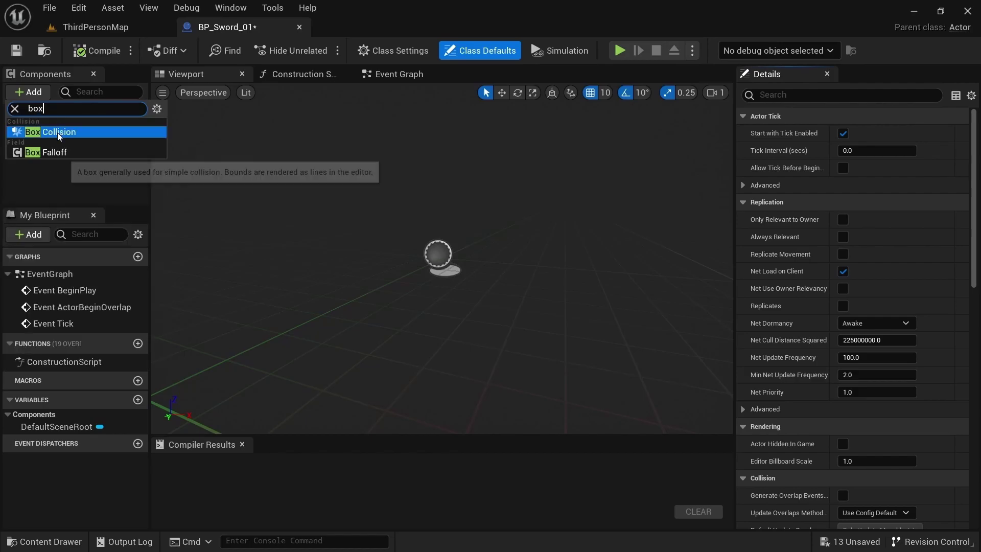
pyautogui.click(46, 132)
pyautogui.click(28, 92)
pyautogui.write('sr')
pyautogui.press('BackSpace')
pyautogui.write('t')
pyautogui.click(48, 142)
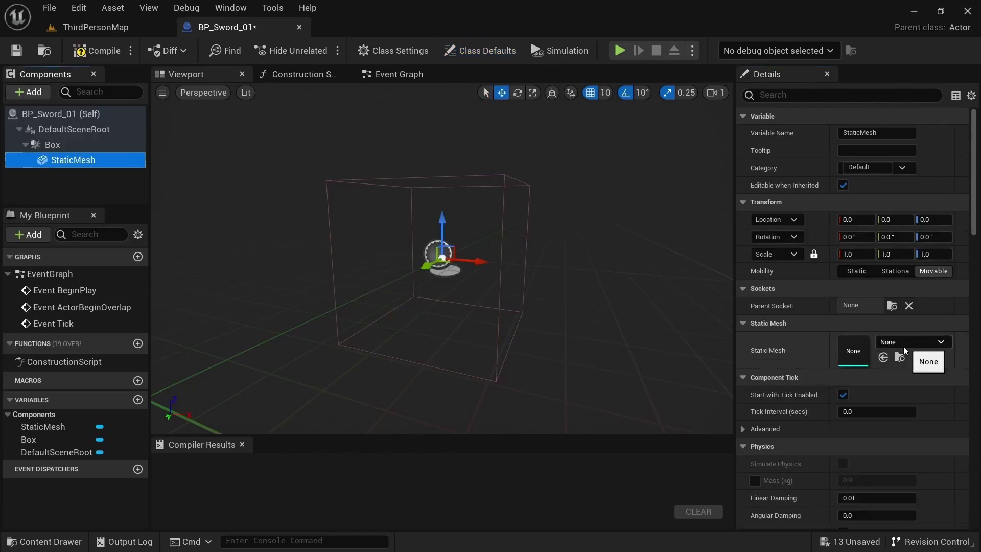
# Assign the SwordSheild_Part_1 mesh to the StaticMesh component and make StaticMesh and Box separate children of DefaultSceneRoot.
pyautogui.click(893, 345)
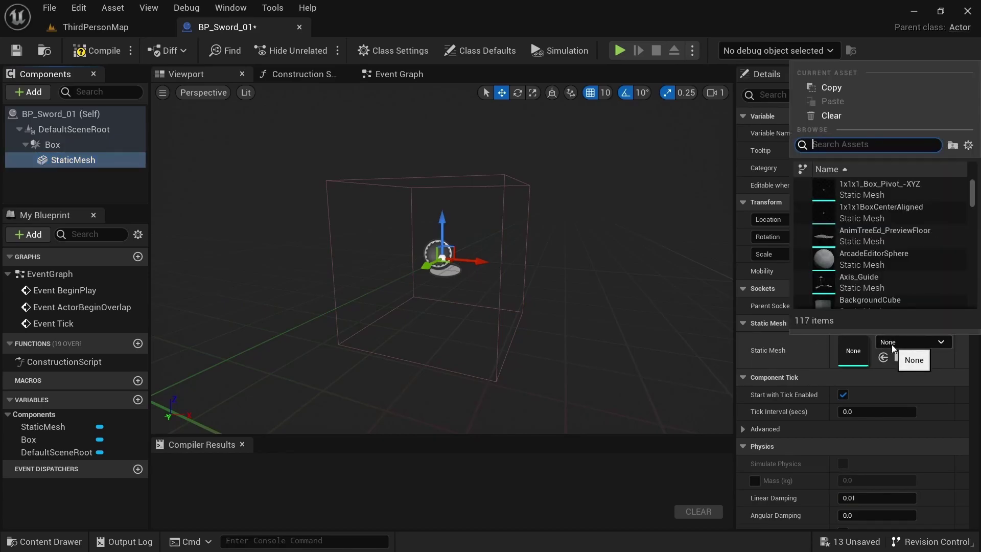
pyautogui.click(865, 187)
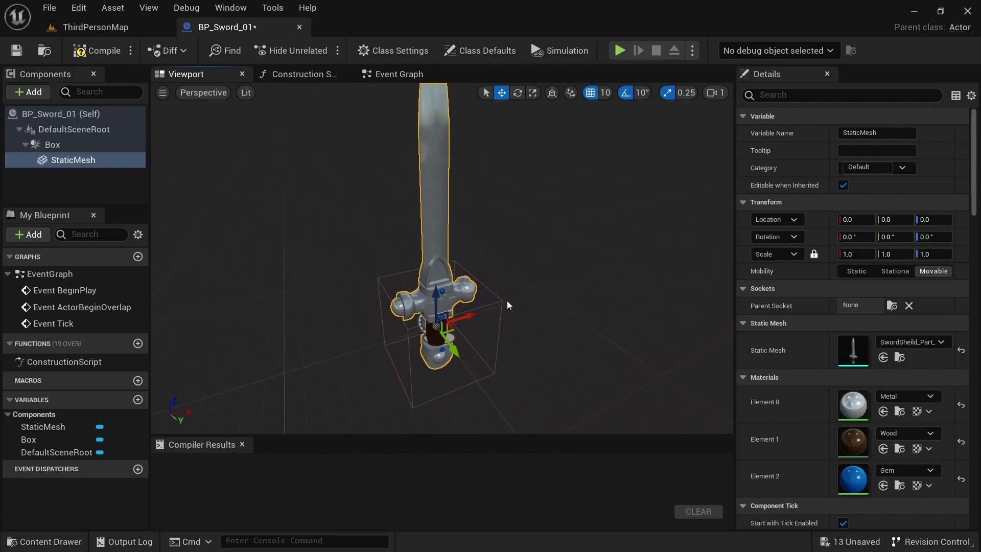
pyautogui.click(484, 299)
pyautogui.moveTo(441, 289)
pyautogui.mouseDown()
pyautogui.moveTo(442, 241)
pyautogui.moveTo(442, 289)
pyautogui.mouseUp()
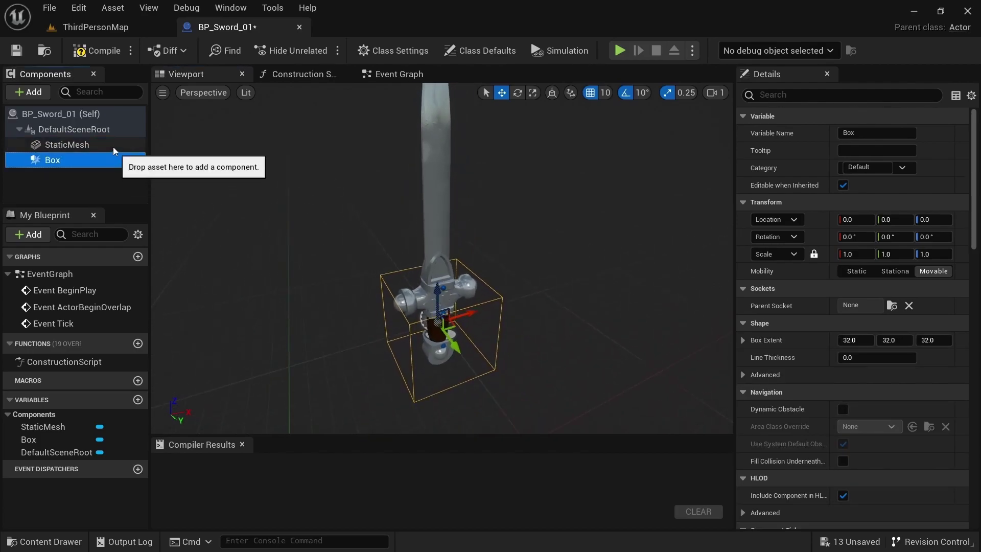
pyautogui.click(93, 131)
pyautogui.click(90, 146)
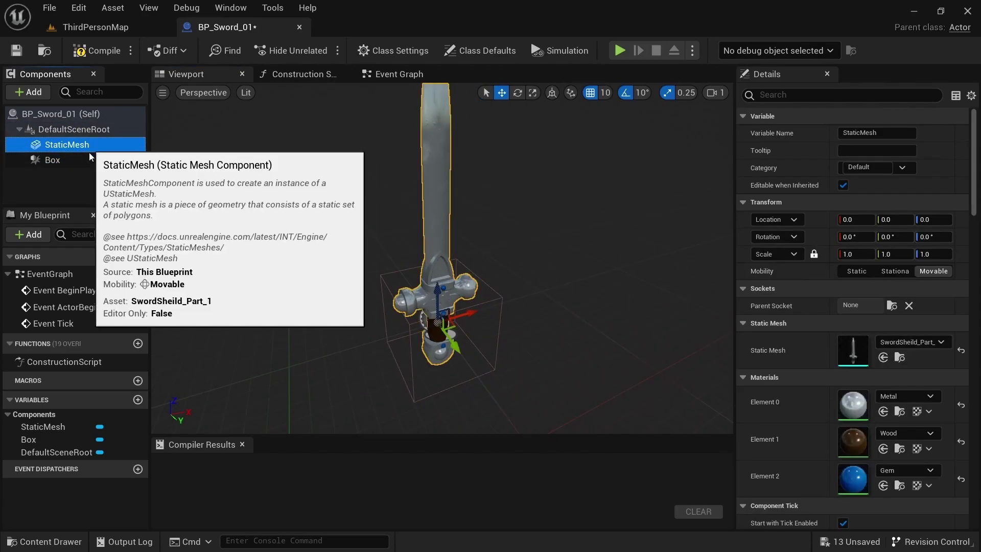
# Fit the collision box around the sword blade with scale 0.5, 0.25, 2.25, raising it by about 100 units.
pyautogui.click(88, 160)
pyautogui.moveTo(438, 290); pyautogui.dragTo(511, 358)
pyautogui.moveTo(441, 258); pyautogui.dragTo(526, 302, button='right')
pyautogui.moveTo(516, 288); pyautogui.dragTo(523, 165)
pyautogui.moveTo(587, 214); pyautogui.dragTo(715, 240, button='right')
pyautogui.moveTo(461, 297); pyautogui.dragTo(460, 275)
pyautogui.moveTo(460, 274); pyautogui.dragTo(461, 322, button='right')
pyautogui.press('r')
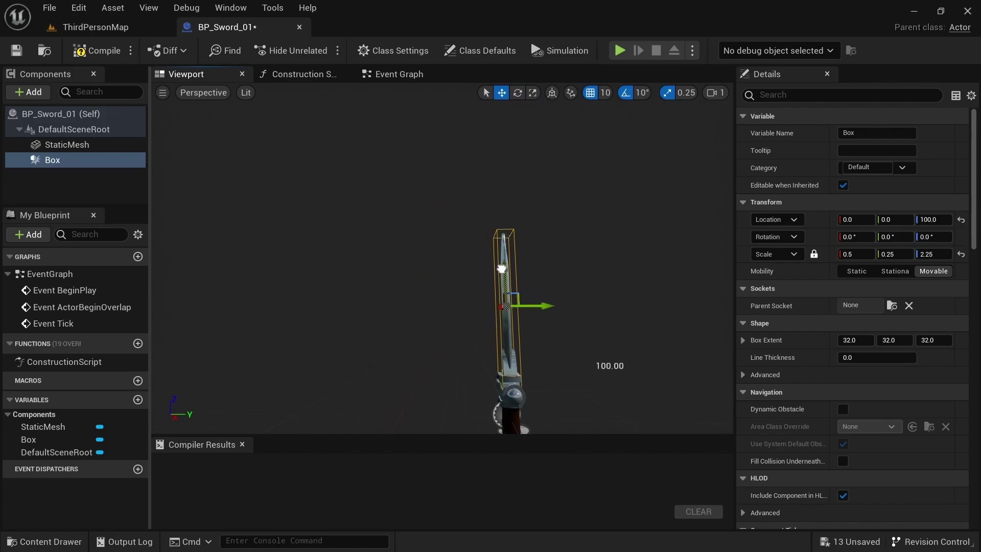
pyautogui.moveTo(501, 268); pyautogui.dragTo(450, 271, button='right')
# Duplicate the BP_Sword_01 blueprint in the Weopons folder and name the copy BP_Sheild_01.
pyautogui.click(120, 32)
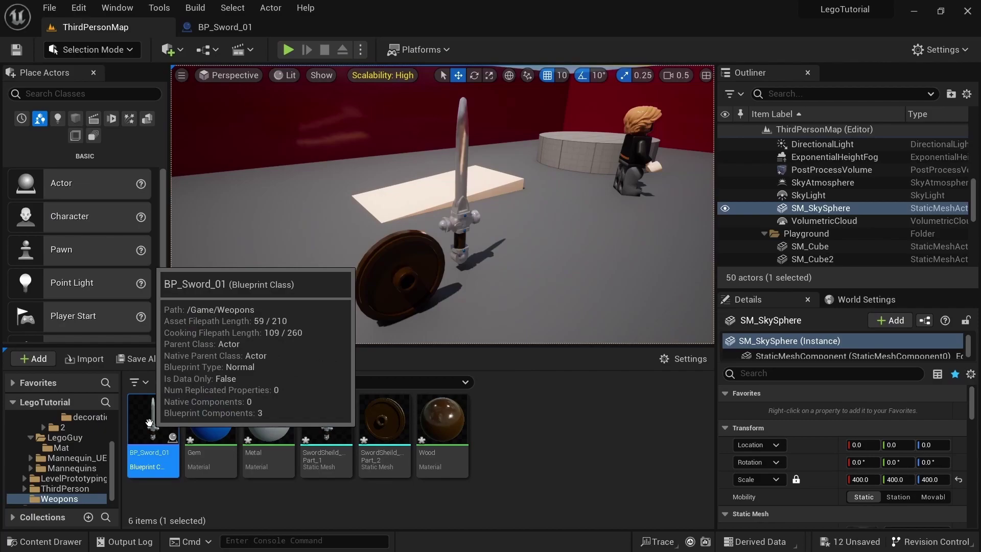
pyautogui.hotkey('ctrl', 'd')
pyautogui.write('BP_Sheild_01')
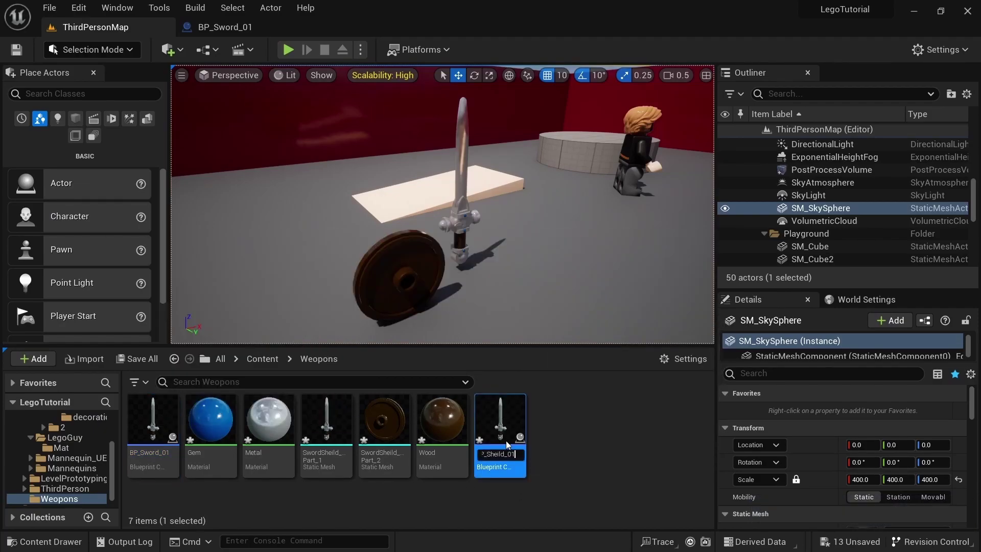
pyautogui.press('Return')
# Open BP_Sheild_01 and replace its static mesh with SwordSheild_Part_2.
pyautogui.doubleClick(153, 430)
pyautogui.click(175, 75)
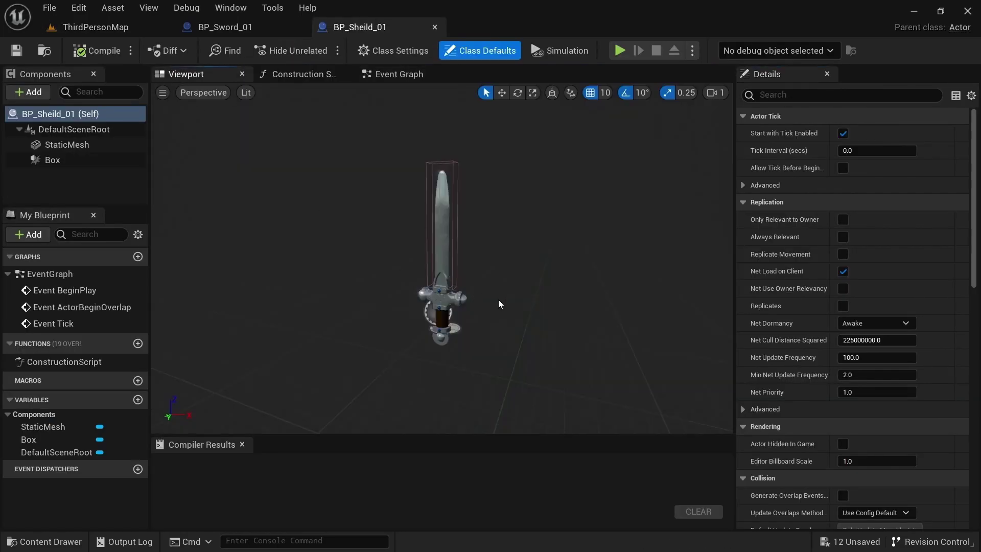
pyautogui.click(443, 307)
pyautogui.click(895, 344)
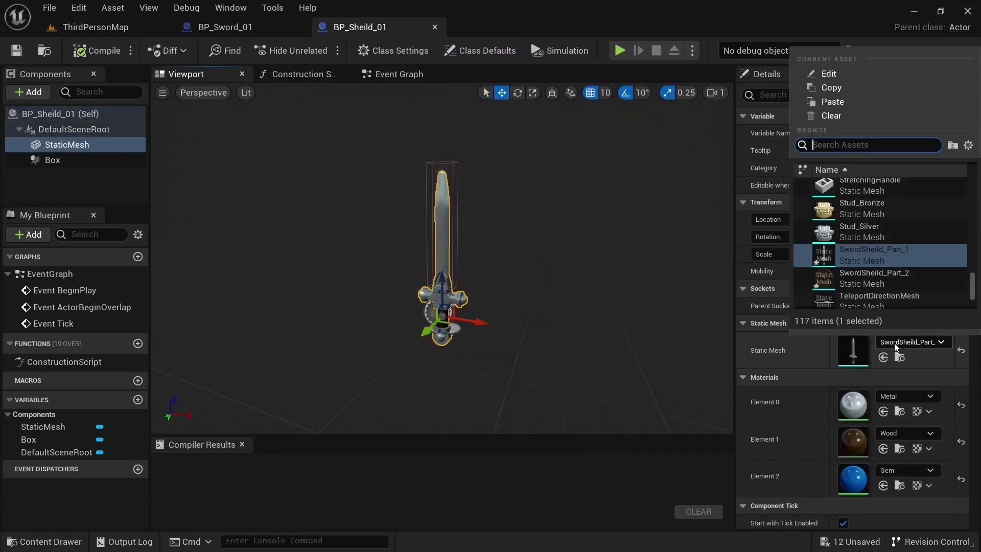
pyautogui.click(874, 279)
# Resize the shield's collision box to a scale of about 2.25, 0.25, 2.0 and compile the blueprint.
pyautogui.click(433, 187)
pyautogui.press('e')
pyautogui.press('r')
pyautogui.moveTo(442, 192); pyautogui.dragTo(442, 203)
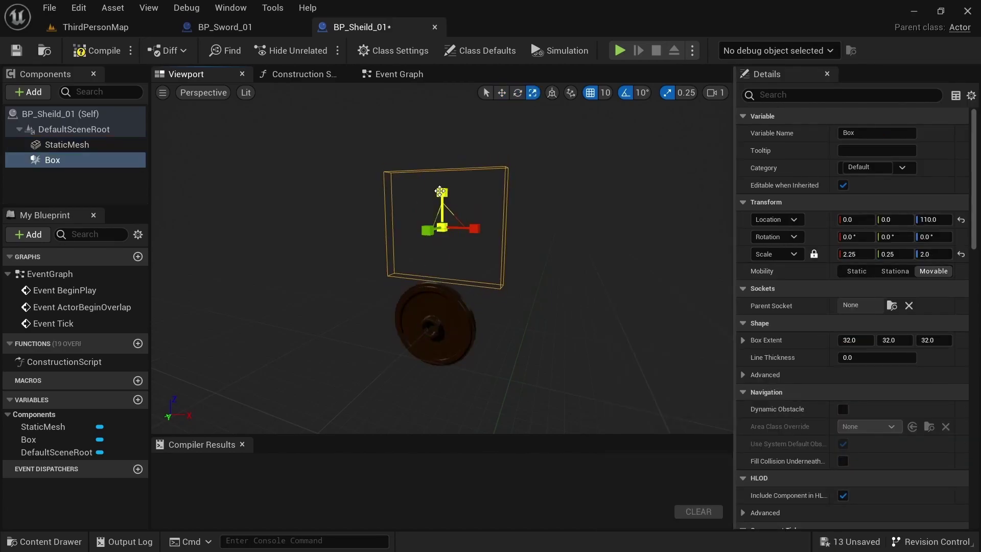
pyautogui.click(97, 50)
# Delete the original sword and shield static meshes from the ThirdPersonMap level.
pyautogui.click(95, 27)
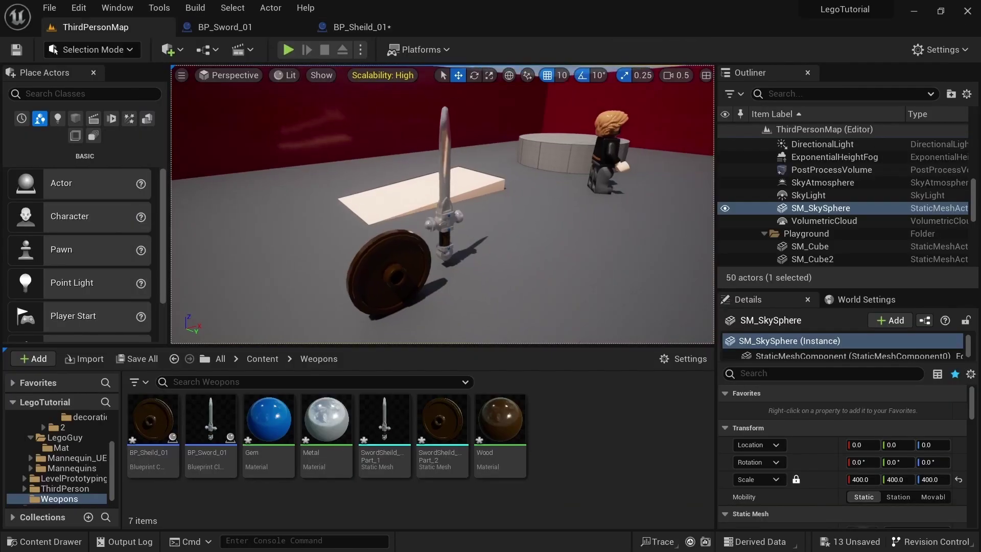
pyautogui.click(417, 231)
pyautogui.keyDown('shift'); pyautogui.click(440, 212); pyautogui.keyUp('shift')
pyautogui.press('Delete')
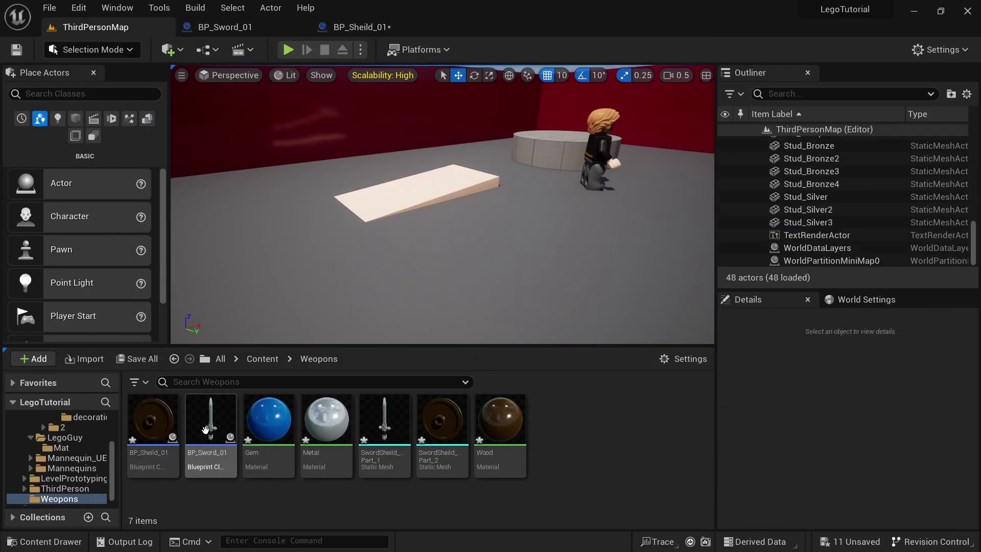
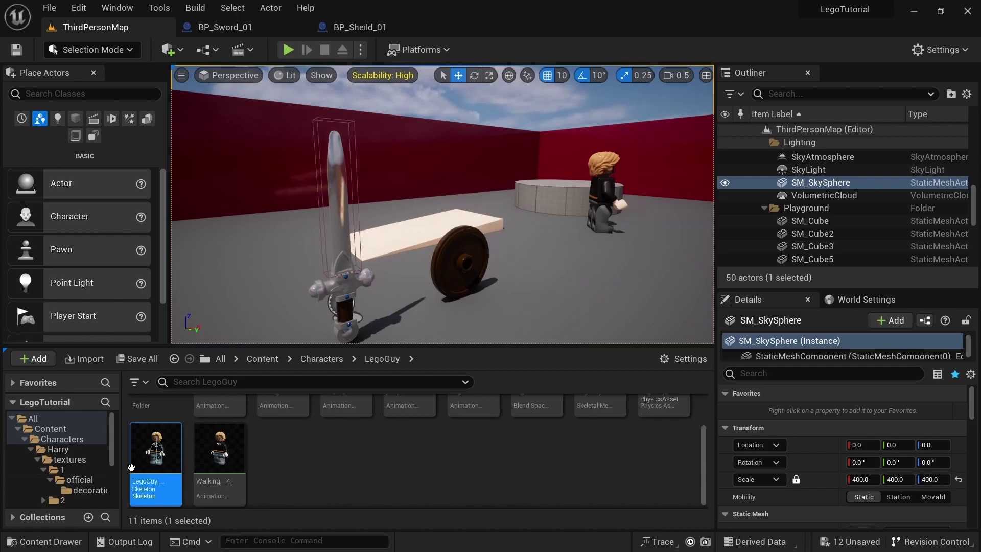
# Open LegoGuy_Skeleton and add a socket named sword_hand to the hand_R bone.
pyautogui.doubleClick(131, 467)
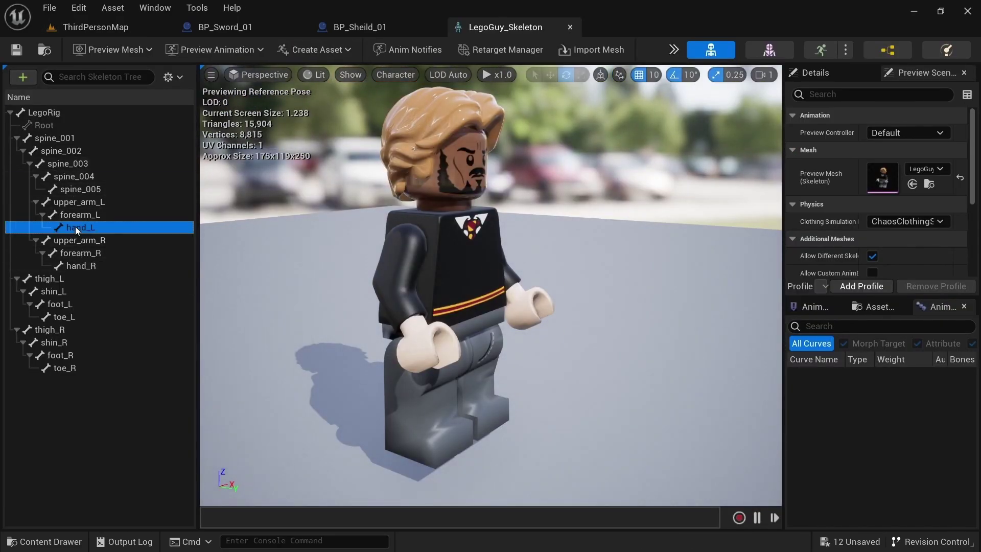
pyautogui.keyDown('alt'); pyautogui.moveTo(467, 251); pyautogui.dragTo(654, 317); pyautogui.keyUp('alt')
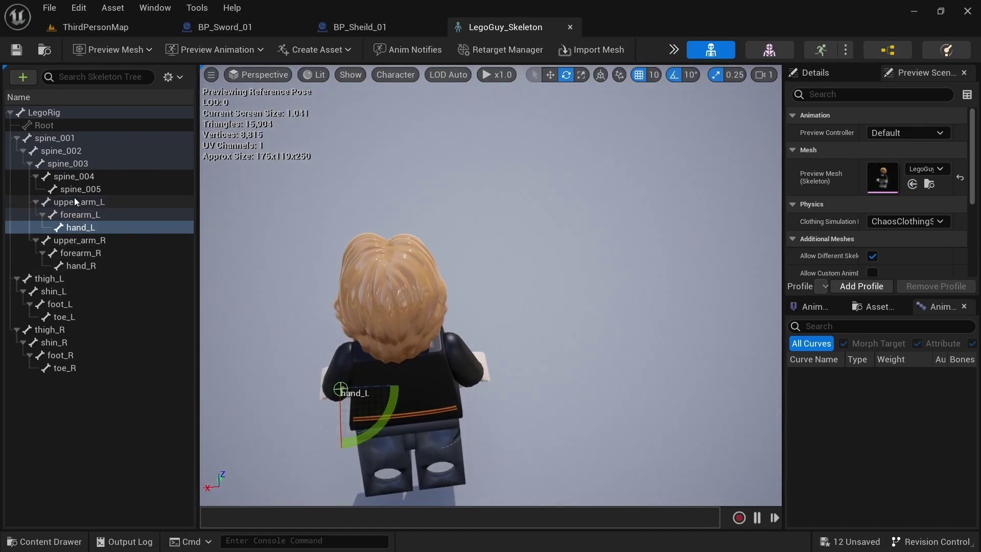
pyautogui.click(76, 267)
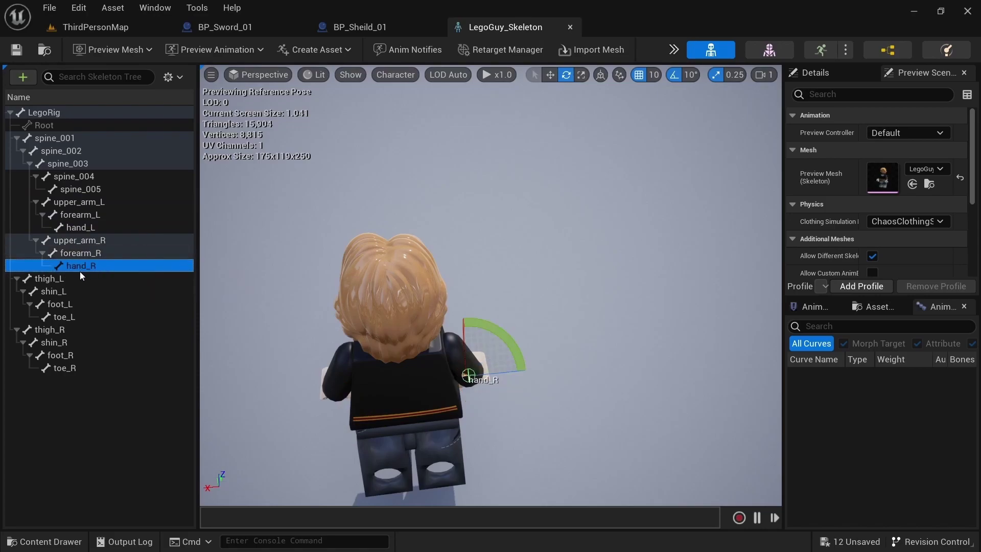
pyautogui.rightClick(75, 266)
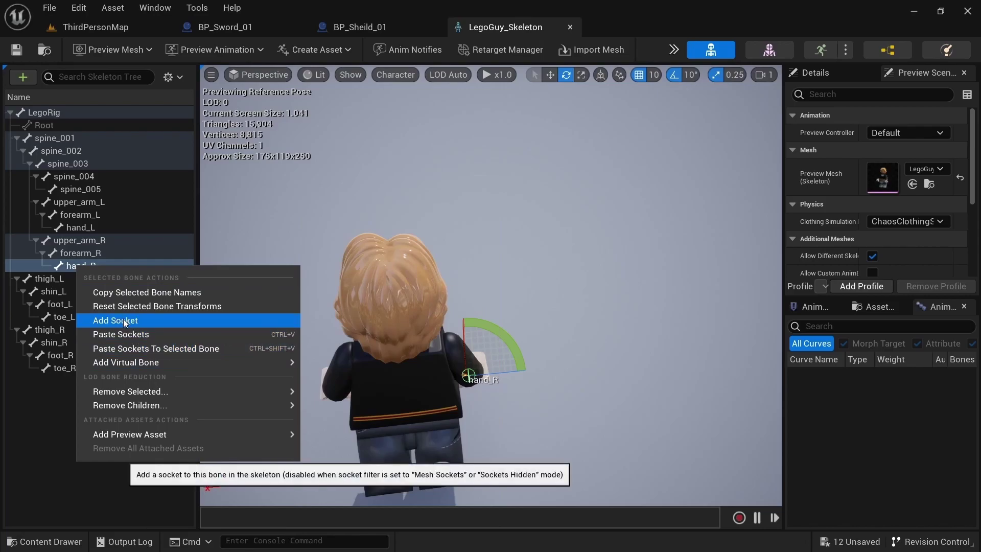
pyautogui.click(123, 320)
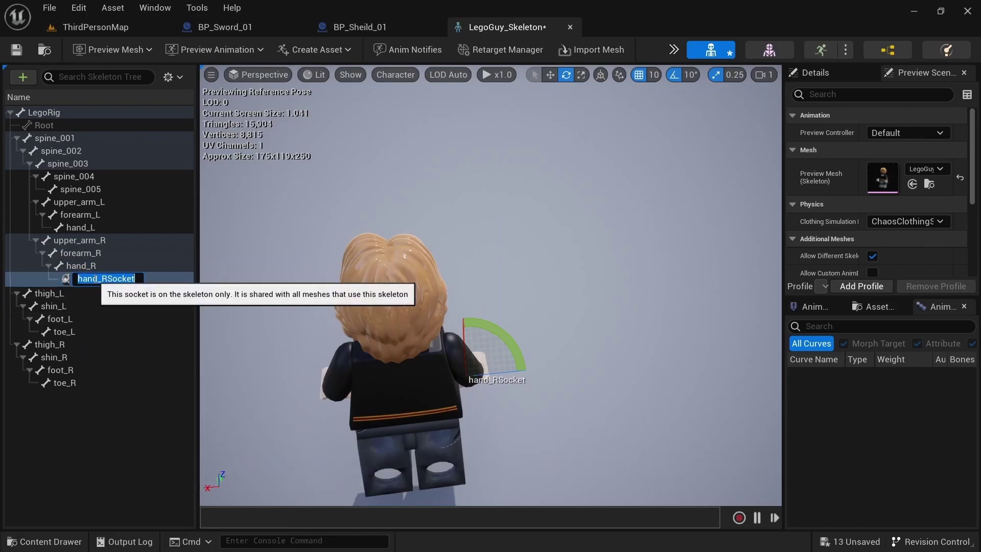
pyautogui.write('sword_hand')
pyautogui.press('Return')
# Attach SwordSheild_Part_1 as a preview asset to the sword_hand socket.
pyautogui.rightClick(95, 278)
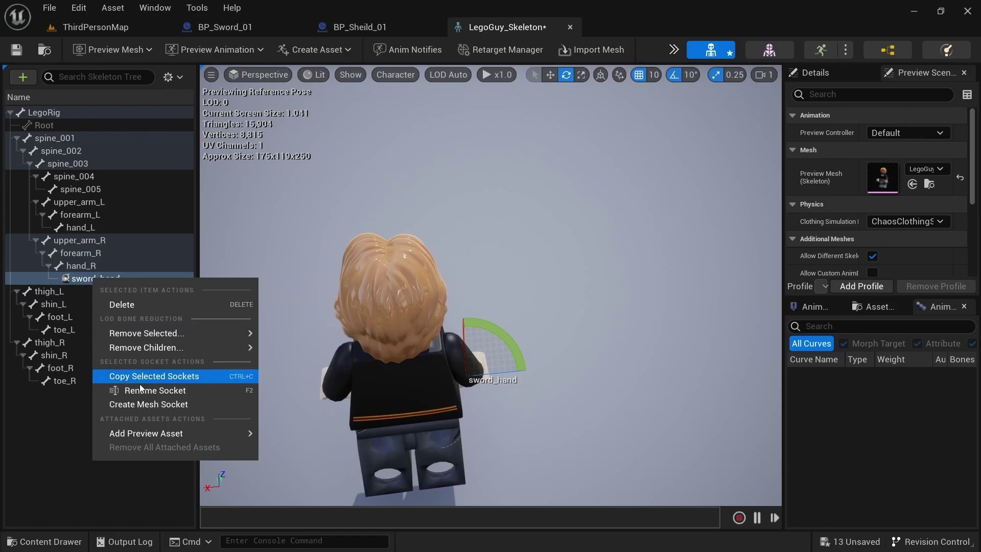
pyautogui.moveTo(161, 434)
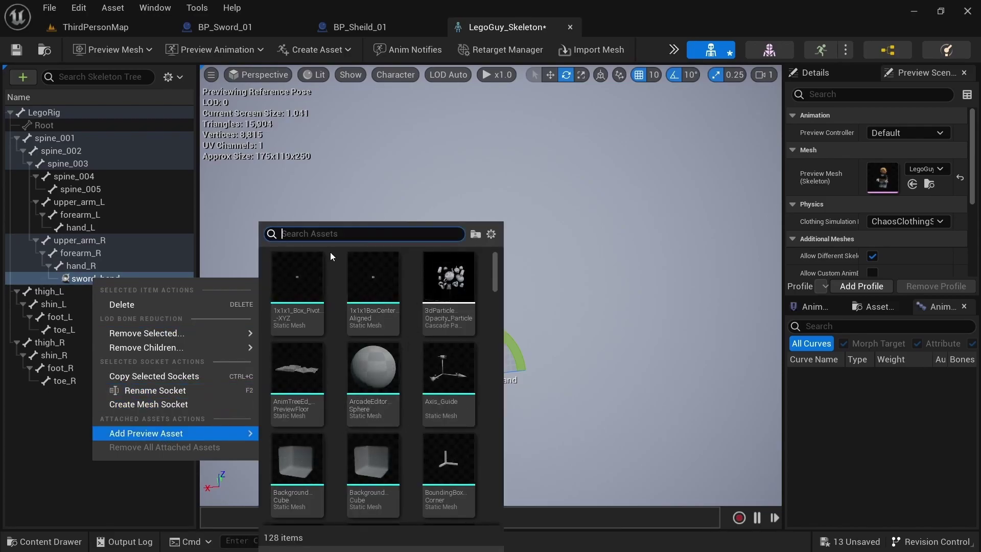
pyautogui.write('sword')
pyautogui.click(288, 284)
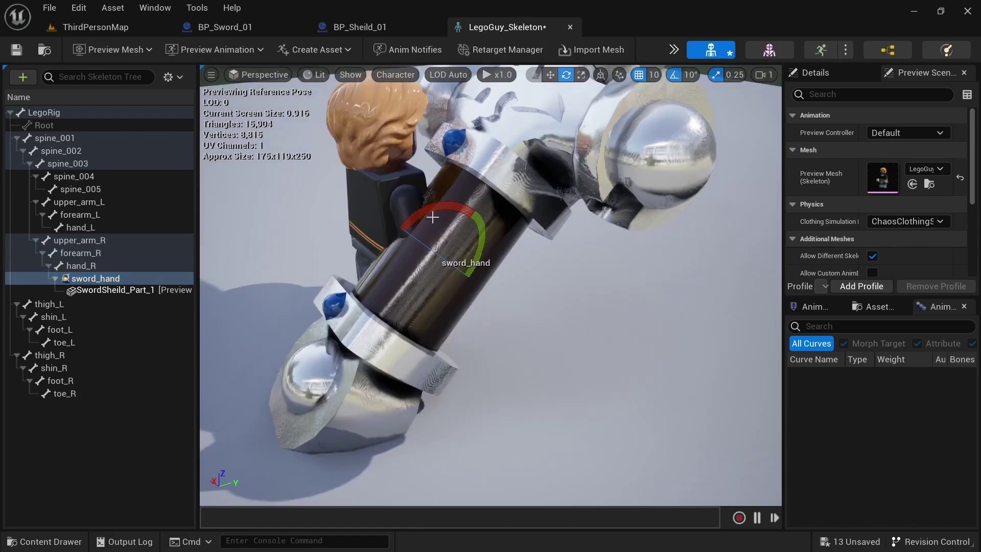
# Fit the sword_hand socket to the grip with location 0, -2.7, 1.7, rotation 0, -10, -90 and scale 0.2, and save the skeleton.
pyautogui.moveTo(419, 238); pyautogui.dragTo(485, 297)
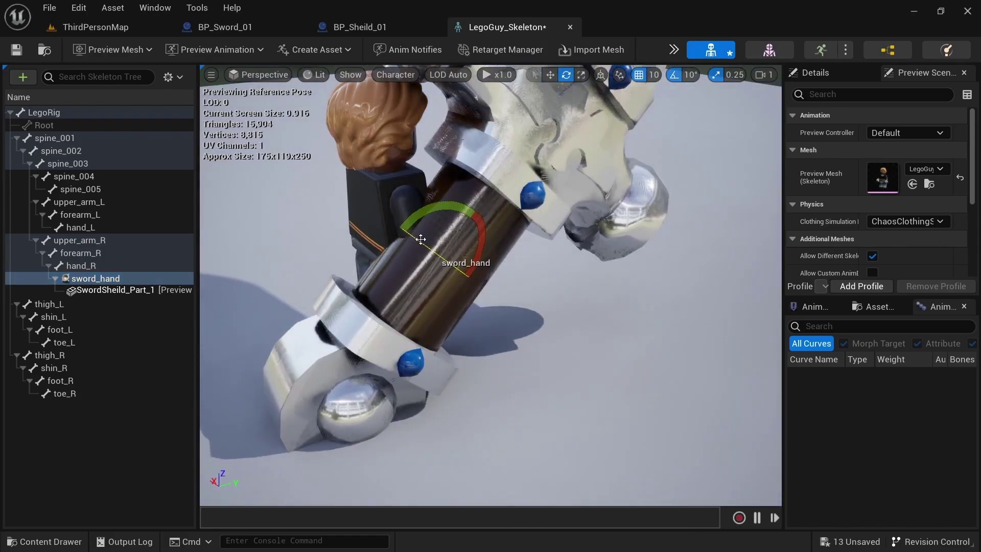
pyautogui.moveTo(420, 239); pyautogui.dragTo(511, 250, button='right')
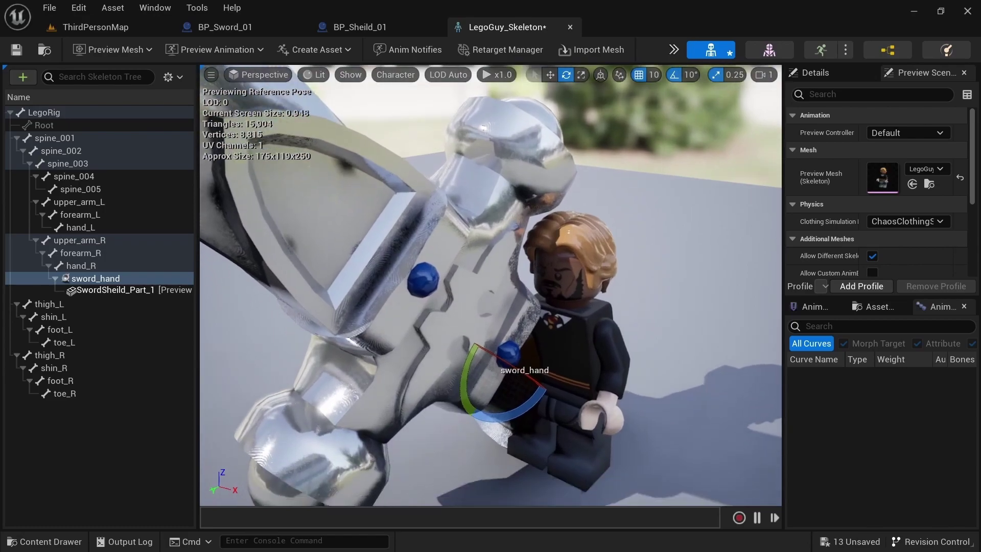
pyautogui.keyDown('alt'); pyautogui.moveTo(306, 256); pyautogui.dragTo(419, 227); pyautogui.keyUp('alt')
pyautogui.press('w')
pyautogui.press('e')
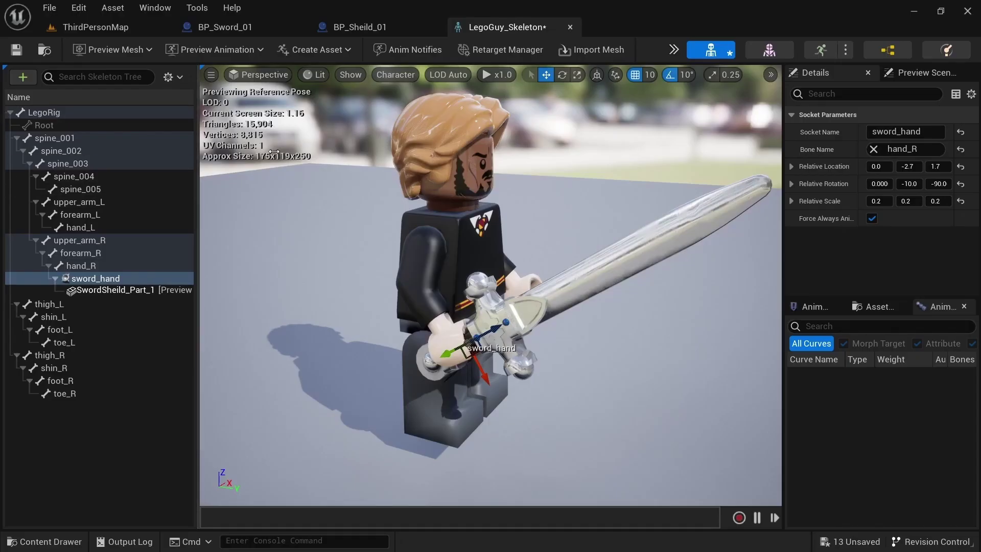
pyautogui.moveTo(274, 151); pyautogui.dragTo(214, 136, button='right')
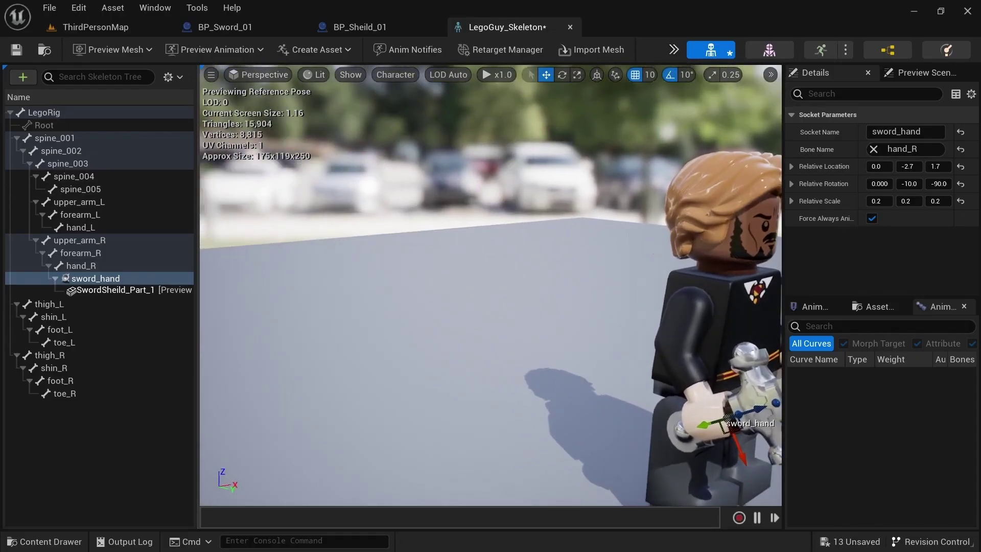
pyautogui.click(15, 53)
# Add a socket named sheild_hand to the hand_L bone.
pyautogui.keyDown('alt'); pyautogui.moveTo(584, 261); pyautogui.dragTo(342, 260); pyautogui.keyUp('alt')
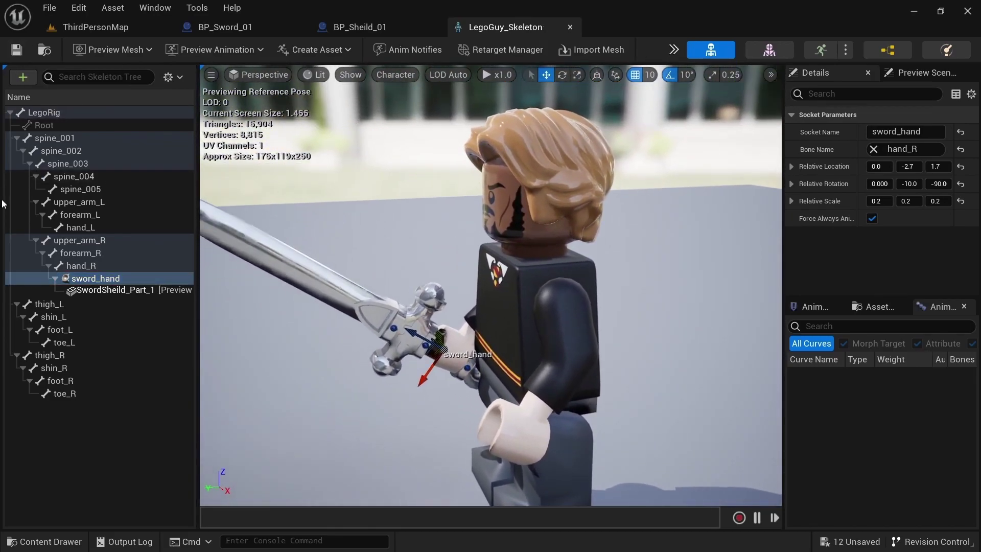
pyautogui.click(93, 202)
pyautogui.click(91, 226)
pyautogui.rightClick(89, 228)
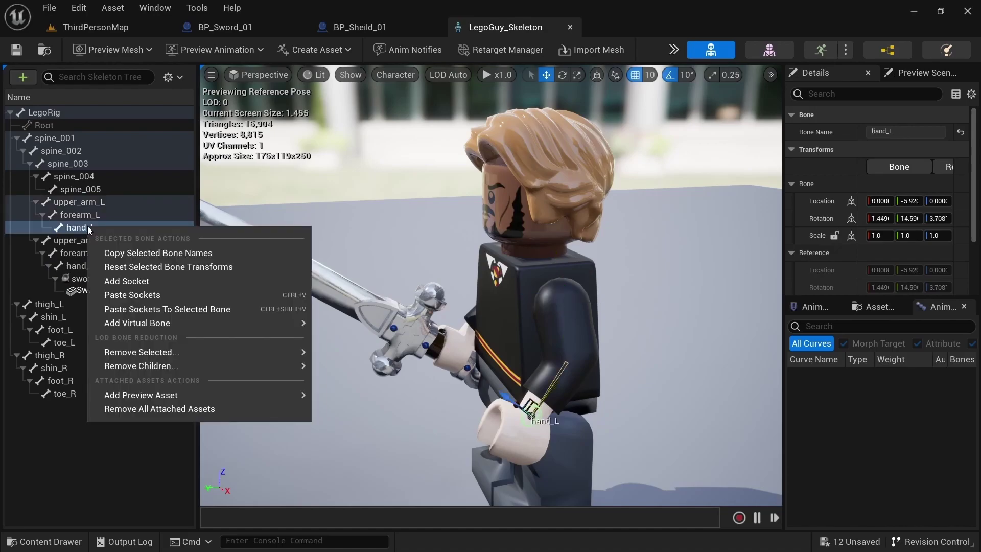
pyautogui.click(130, 283)
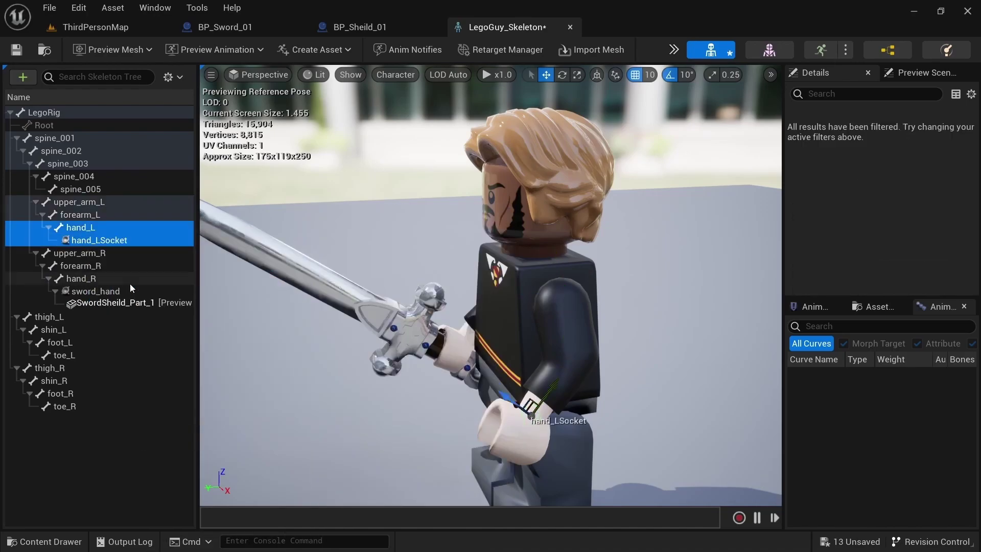
pyautogui.write('sheild_hand')
pyautogui.press('Return')
# Search the preview assets for a shield mesh to attach to the sheild_hand socket.
pyautogui.rightClick(108, 241)
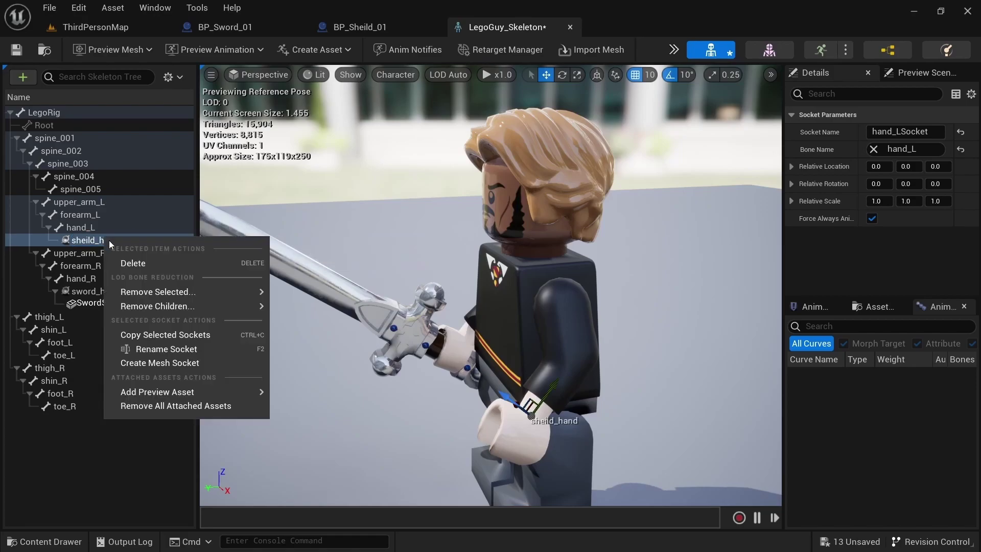
pyautogui.moveTo(158, 390)
pyautogui.write('s')
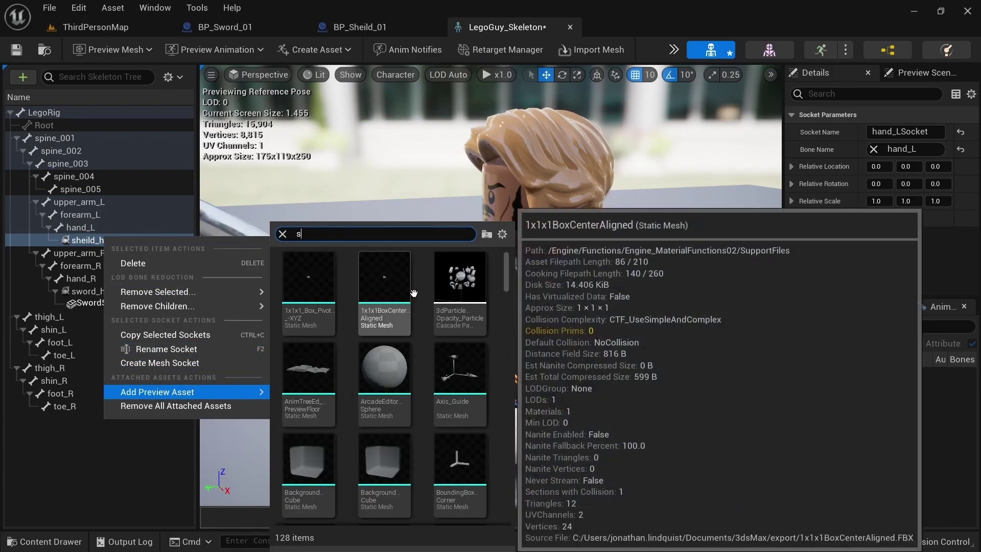
pyautogui.write('he')
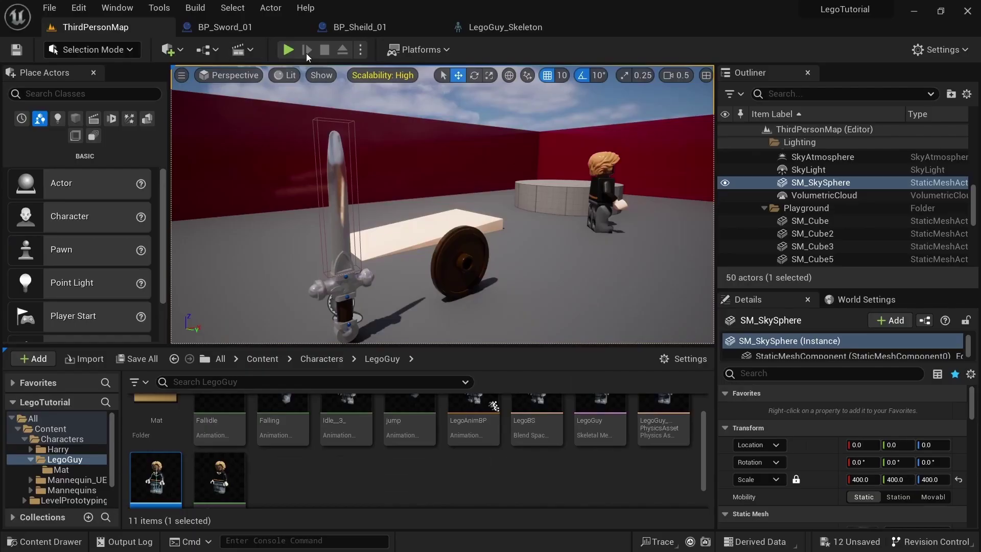
# Play-test the level briefly, and open BP_ThirdPersonCharacter from the ThirdPerson Blueprints folder.
pyautogui.click(282, 54)
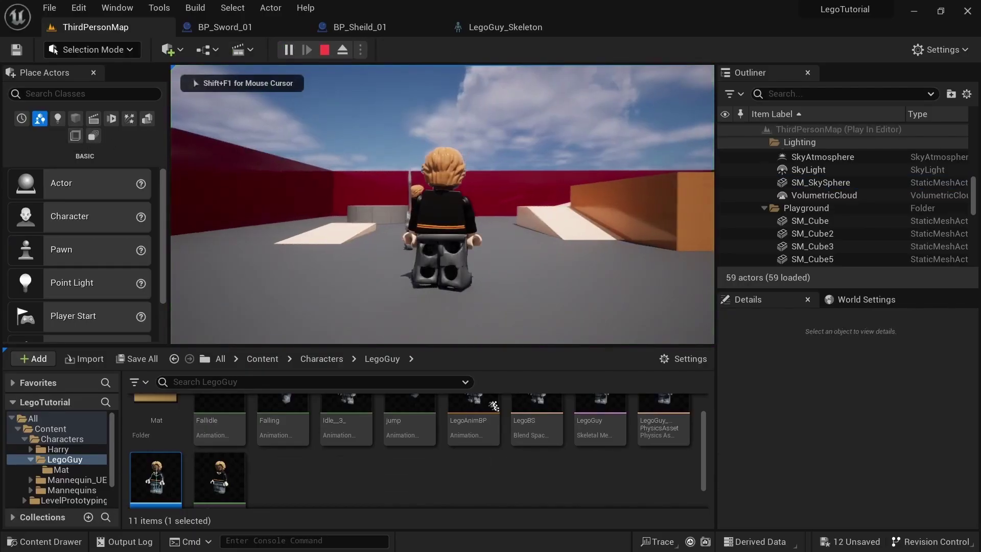
pyautogui.press('Escape')
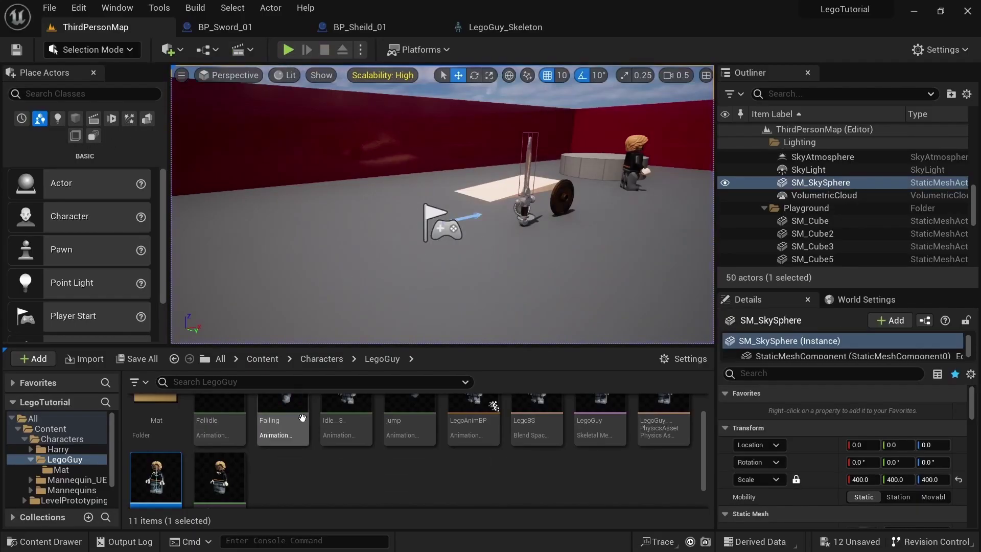
pyautogui.click(262, 359)
pyautogui.doubleClick(268, 416)
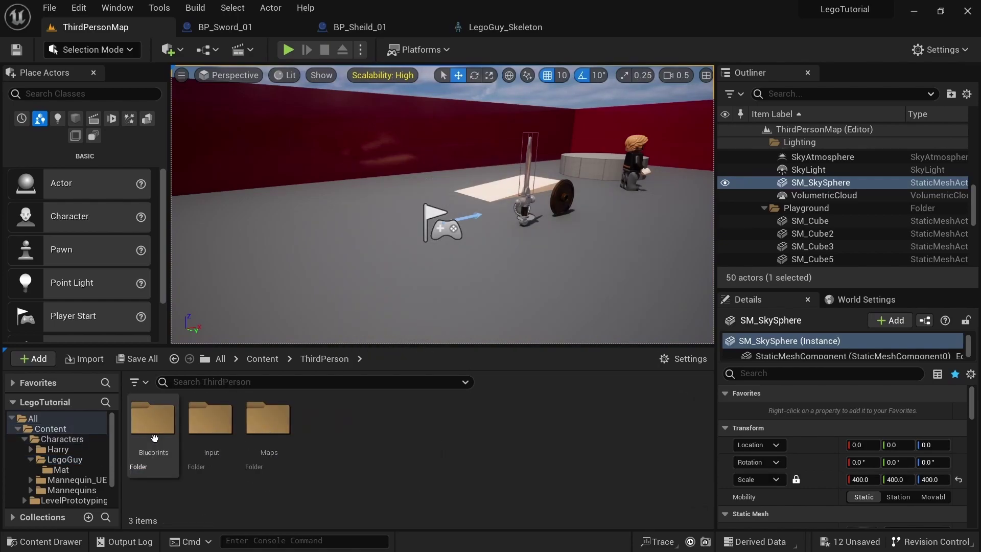
pyautogui.doubleClick(153, 416)
pyautogui.doubleClick(153, 431)
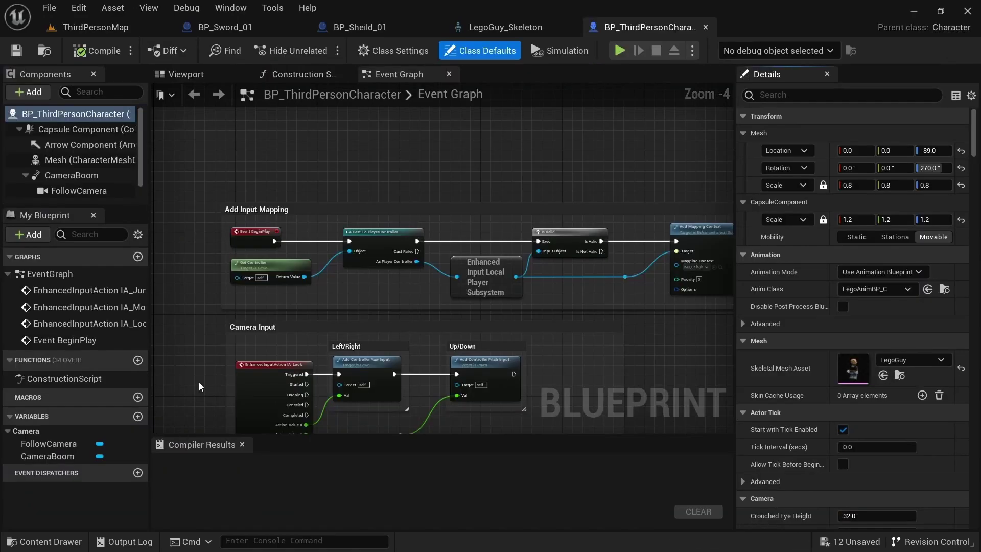
# Insert a Sequence node after Event BeginPlay and connect its Then 1 output to Cast To PlayerController.
pyautogui.moveTo(303, 183); pyautogui.dragTo(352, 237, button='right')
pyautogui.scroll(2, 352, 237)
pyautogui.click(356, 185)
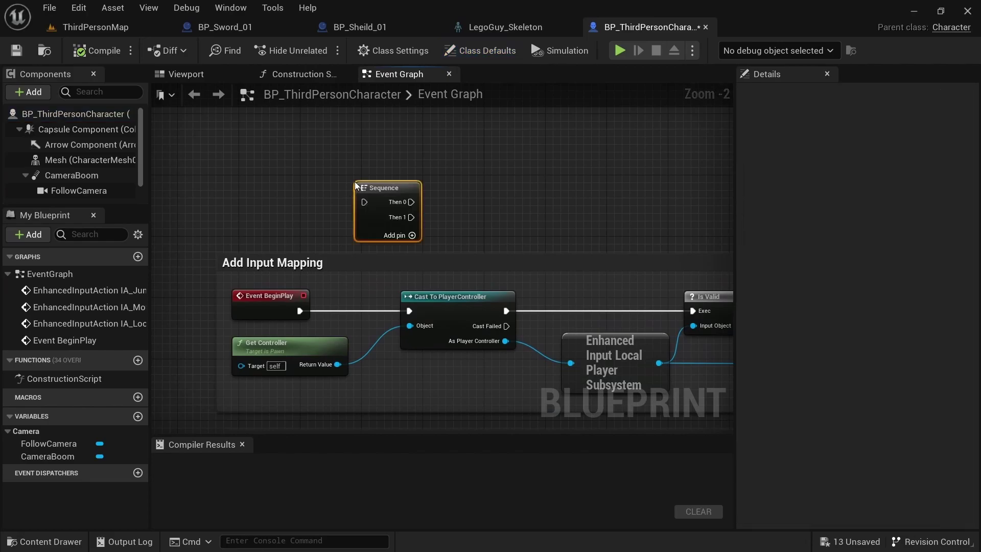
pyautogui.moveTo(299, 309); pyautogui.dragTo(365, 202)
pyautogui.moveTo(388, 158); pyautogui.dragTo(437, 236, button='right')
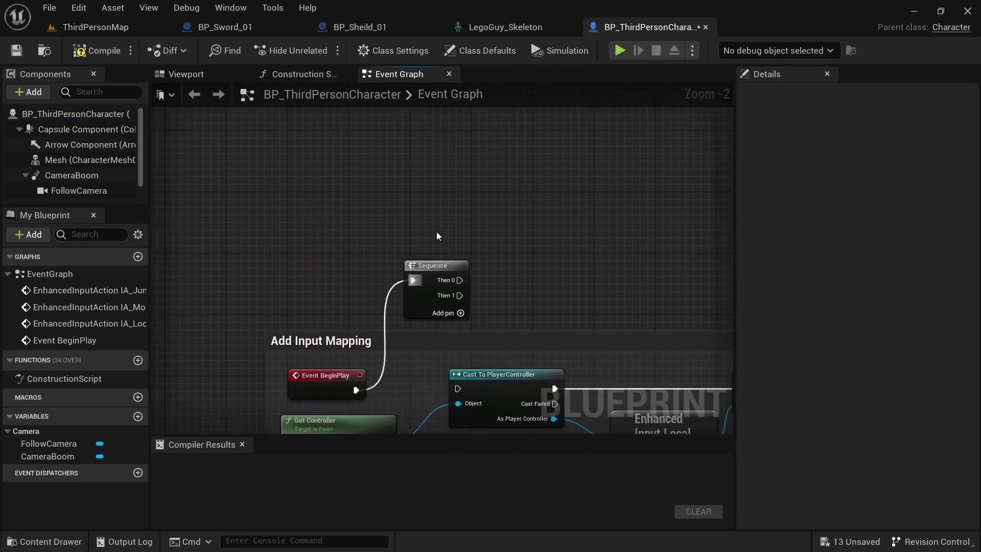
pyautogui.moveTo(460, 295); pyautogui.dragTo(458, 391)
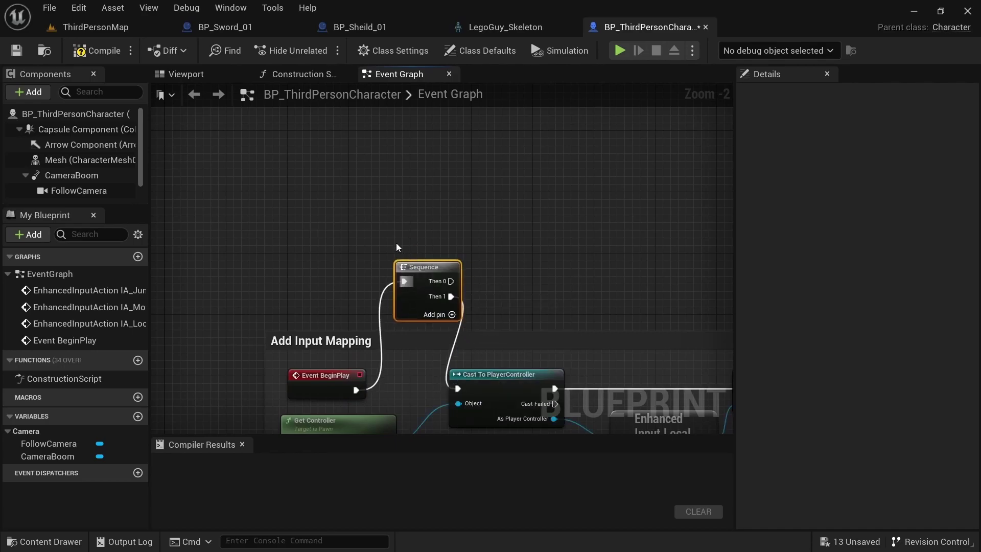
# Examine the SpawnActor BP Sword 01, Get Socket Transform and Attach Actor To Component nodes, including the selectable spawn classes.
pyautogui.moveTo(396, 246); pyautogui.dragTo(364, 277, button='right')
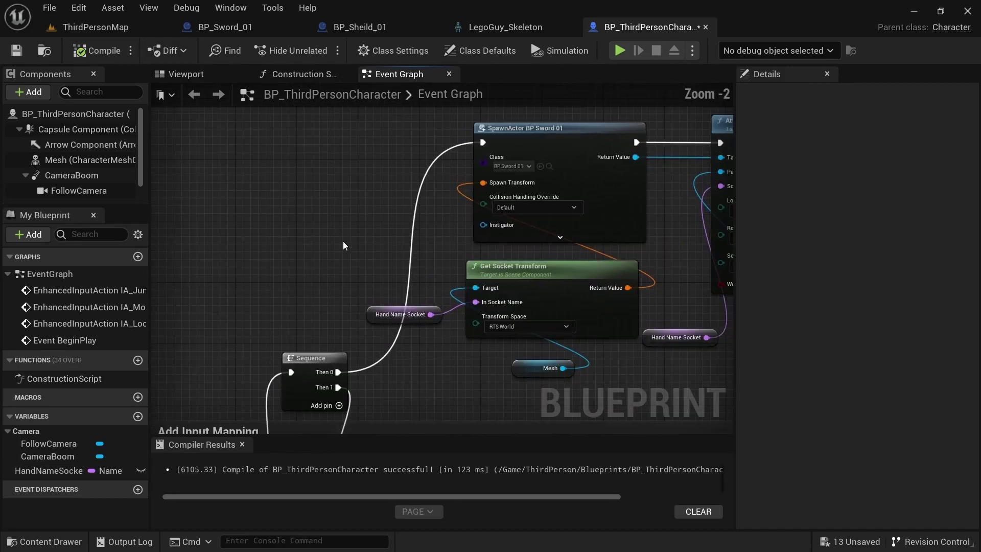
pyautogui.moveTo(351, 260); pyautogui.dragTo(335, 253, button='right')
pyautogui.moveTo(370, 225); pyautogui.dragTo(195, 293, button='right')
pyautogui.moveTo(371, 186); pyautogui.dragTo(374, 158, button='right')
pyautogui.moveTo(233, 177); pyautogui.dragTo(269, 178, button='right')
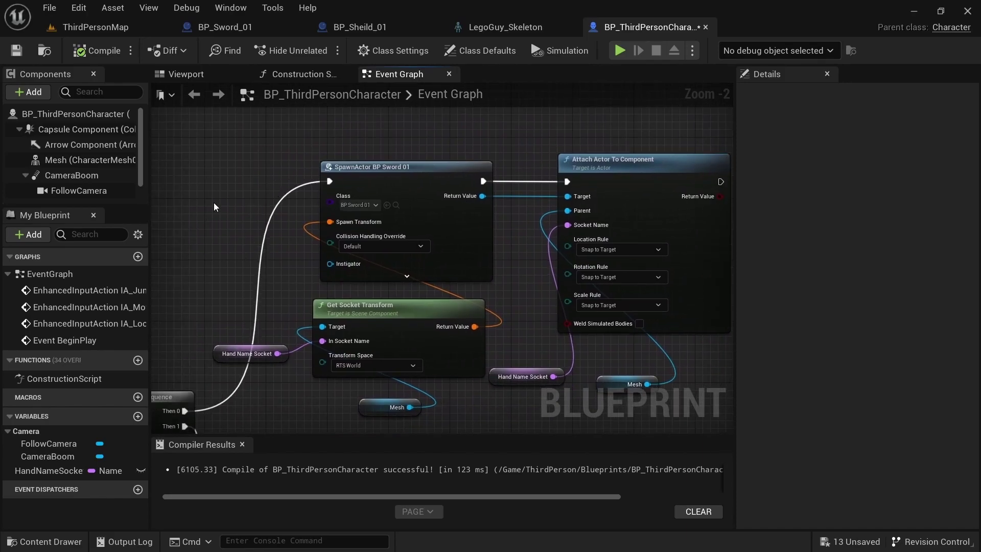
pyautogui.click(370, 206)
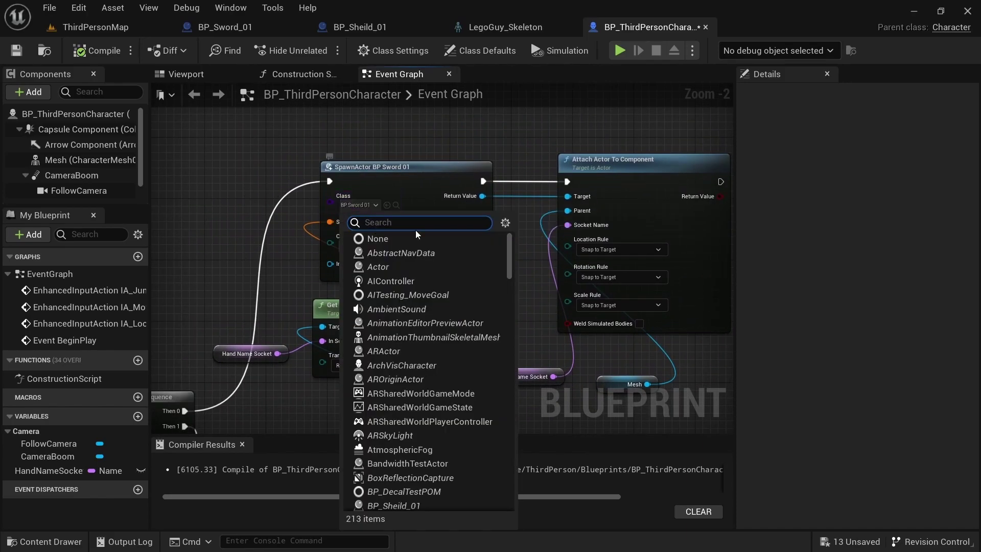
pyautogui.click(255, 171)
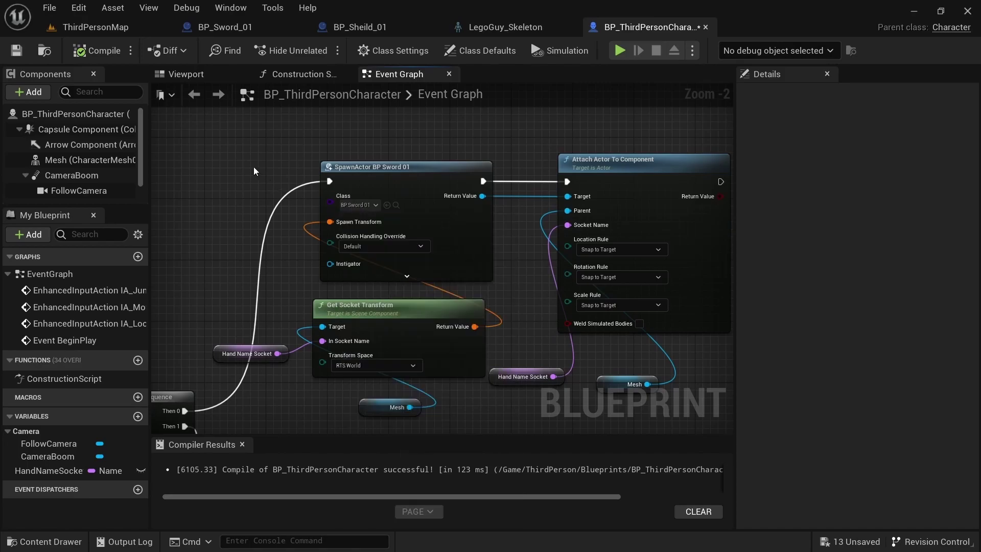
pyautogui.moveTo(362, 405); pyautogui.dragTo(359, 384, button='right')
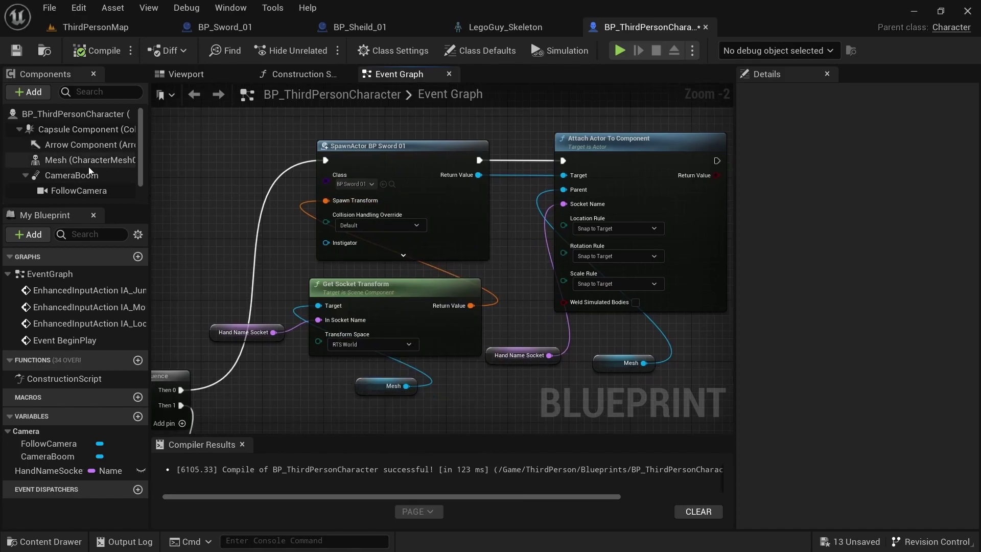
pyautogui.moveTo(89, 167); pyautogui.dragTo(311, 402)
pyautogui.press('Delete')
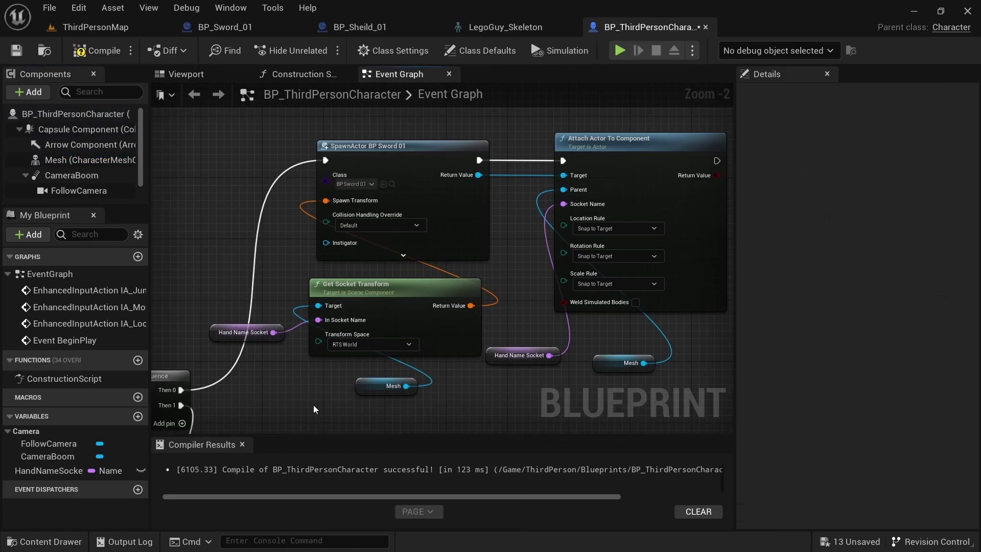
pyautogui.moveTo(406, 387); pyautogui.dragTo(348, 309)
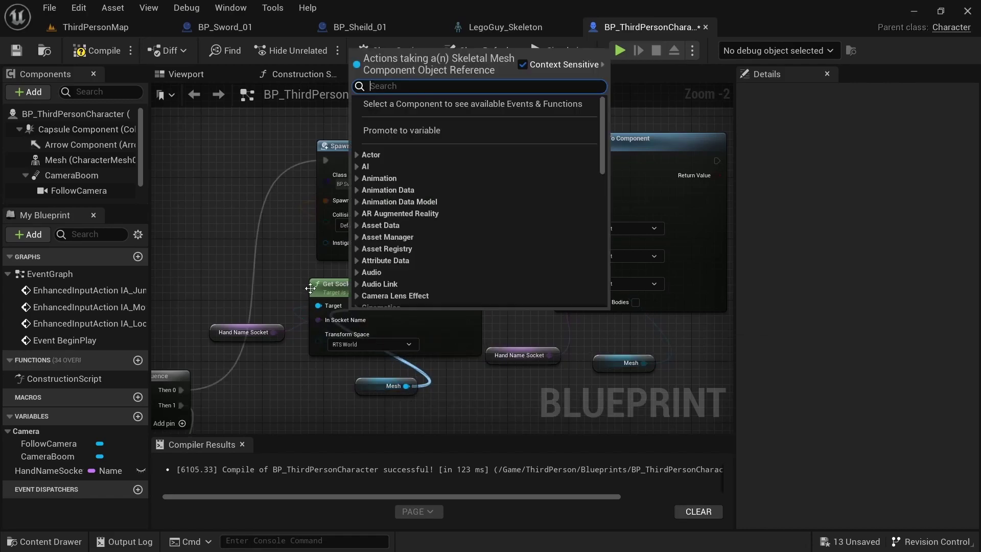
pyautogui.click(304, 287)
pyautogui.click(339, 298)
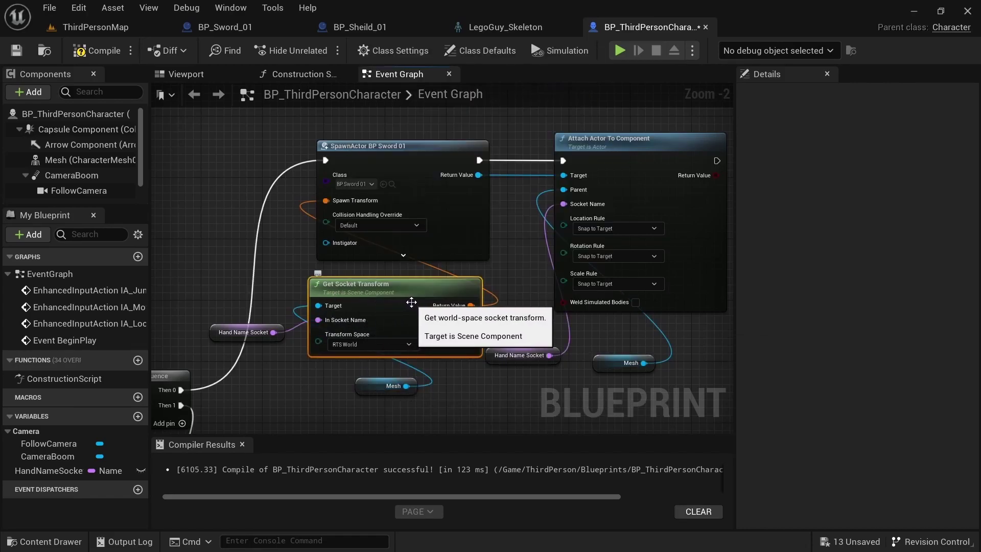
pyautogui.moveTo(470, 306); pyautogui.dragTo(332, 206)
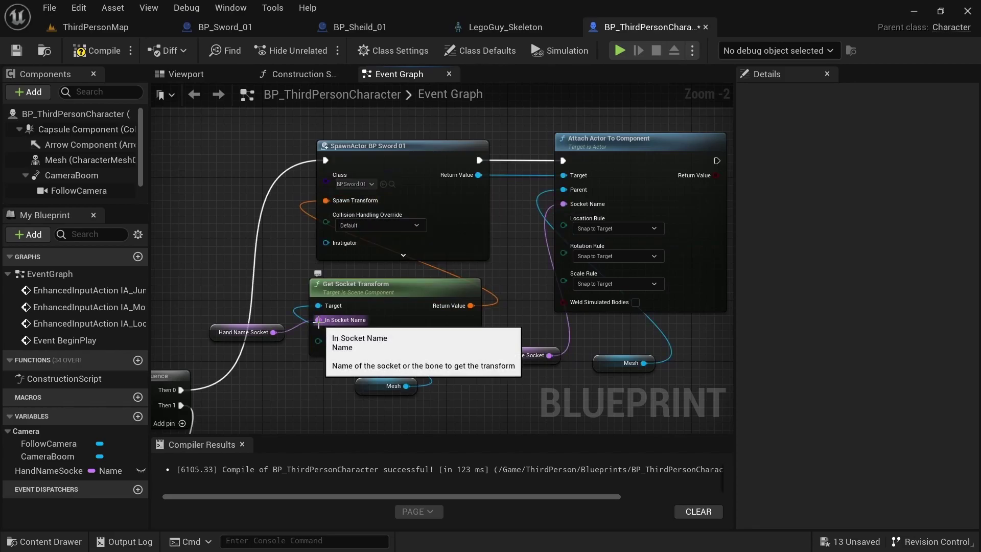
pyautogui.moveTo(319, 320); pyautogui.dragTo(219, 281)
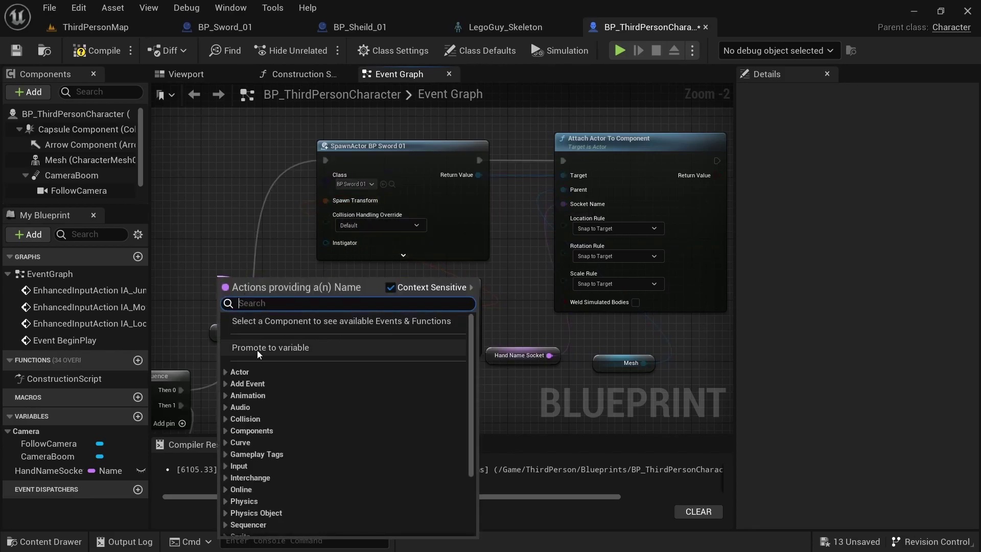
pyautogui.click(211, 293)
# Rename the HandNameSocket variable to SwordHandSocket.
pyautogui.click(215, 334)
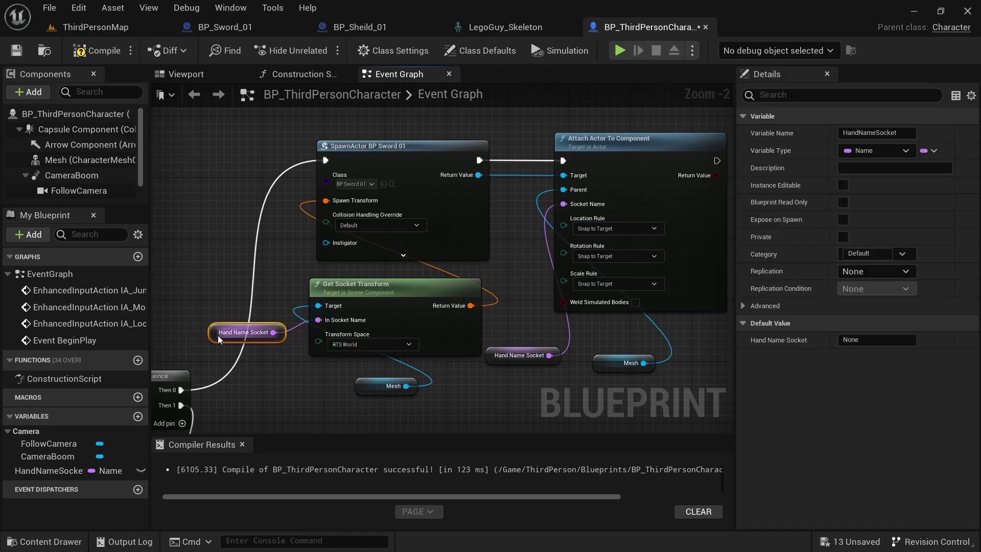
pyautogui.click(863, 133)
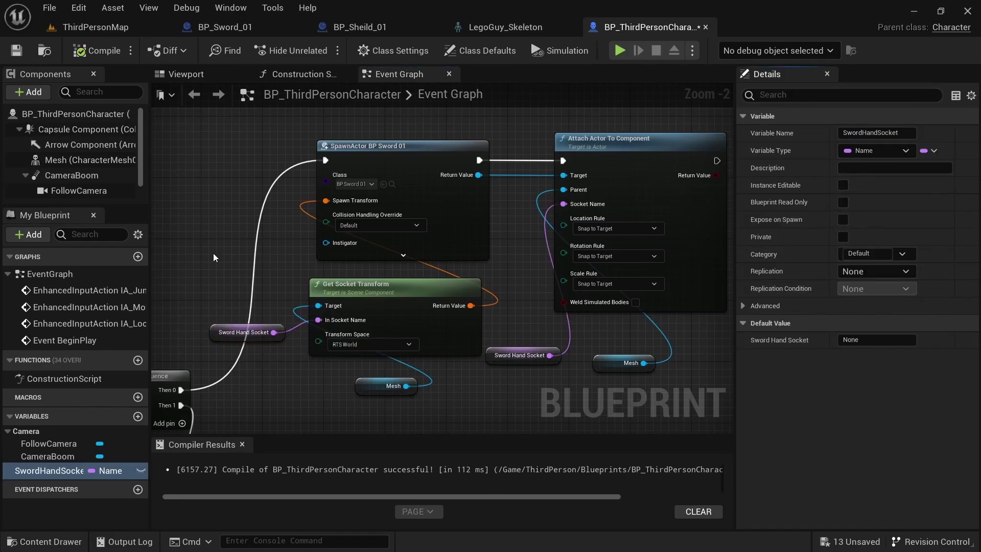
pyautogui.click(246, 332)
# Copy the name of the sword_hand socket under hand_R in LegoGuy_Skeleton.
pyautogui.click(483, 28)
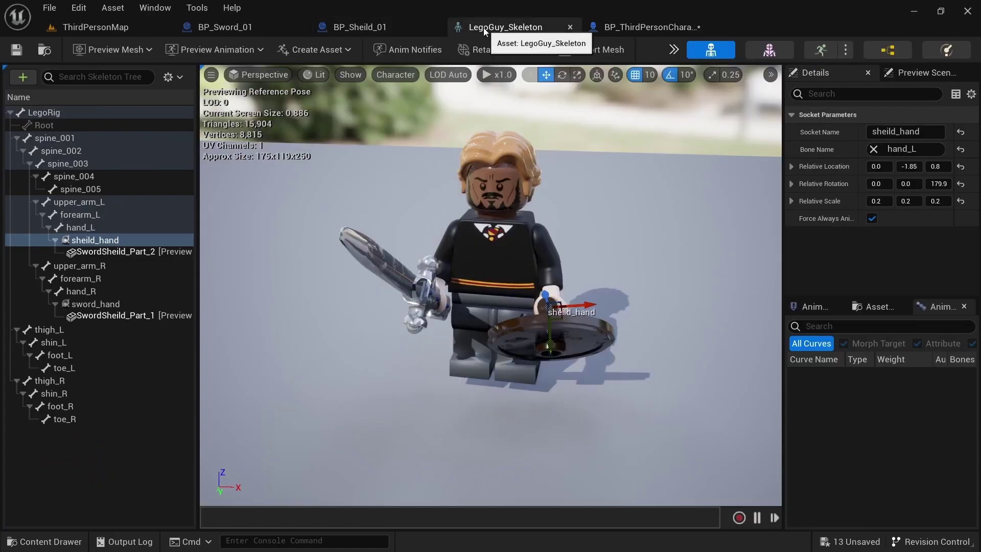
pyautogui.moveTo(488, 308); pyautogui.dragTo(562, 322, button='right')
pyautogui.click(78, 244)
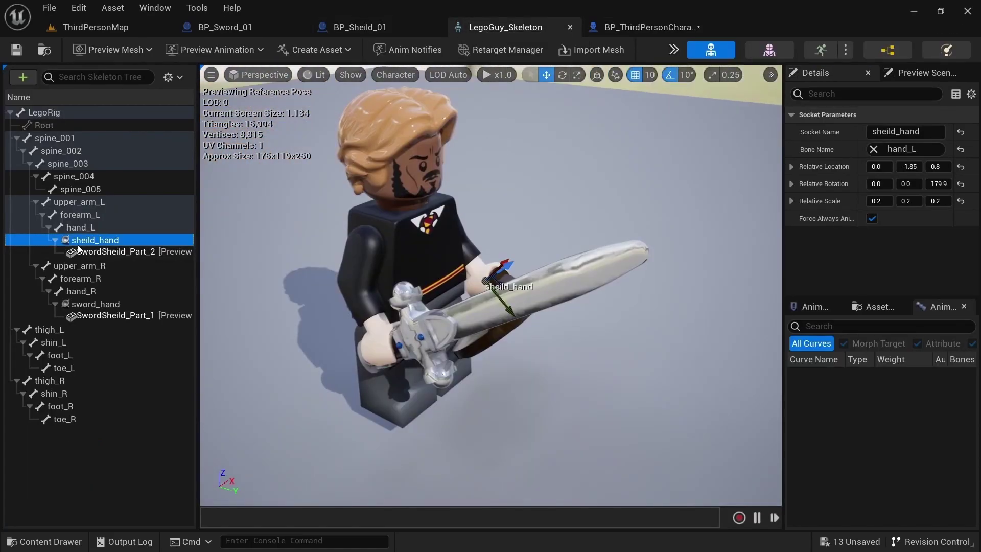
pyautogui.click(106, 243)
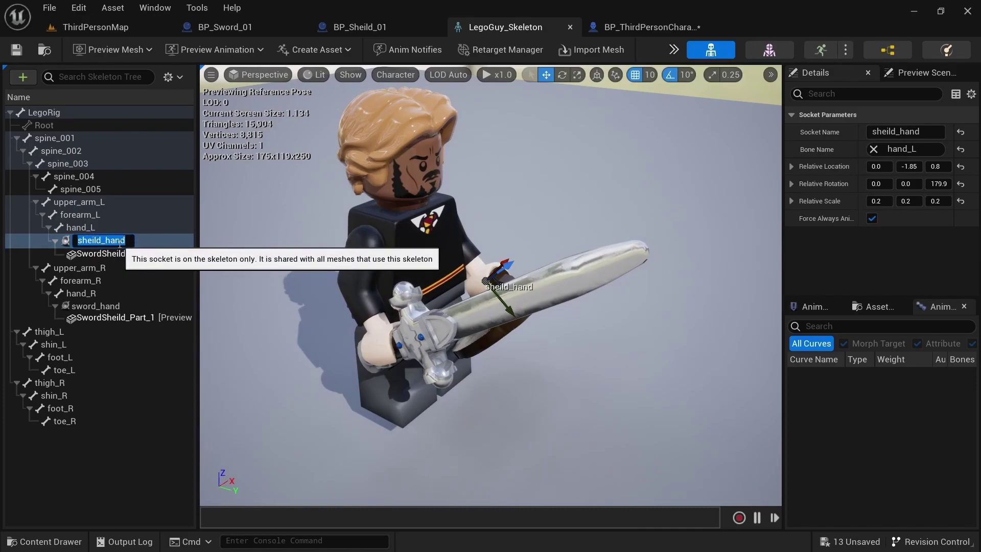
pyautogui.press('Return')
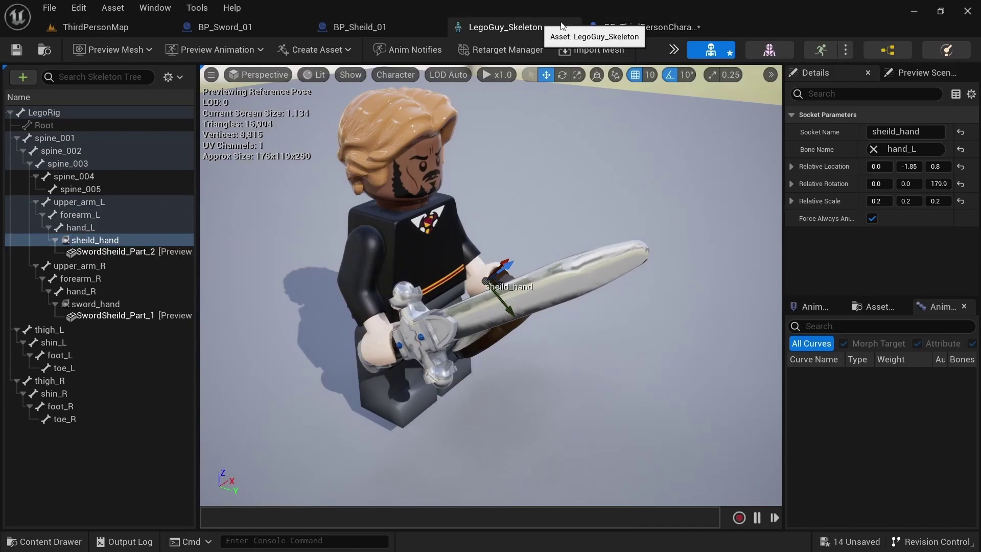
pyautogui.click(88, 316)
pyautogui.click(99, 305)
pyautogui.click(97, 305)
pyautogui.hotkey('ctrl', 'c')
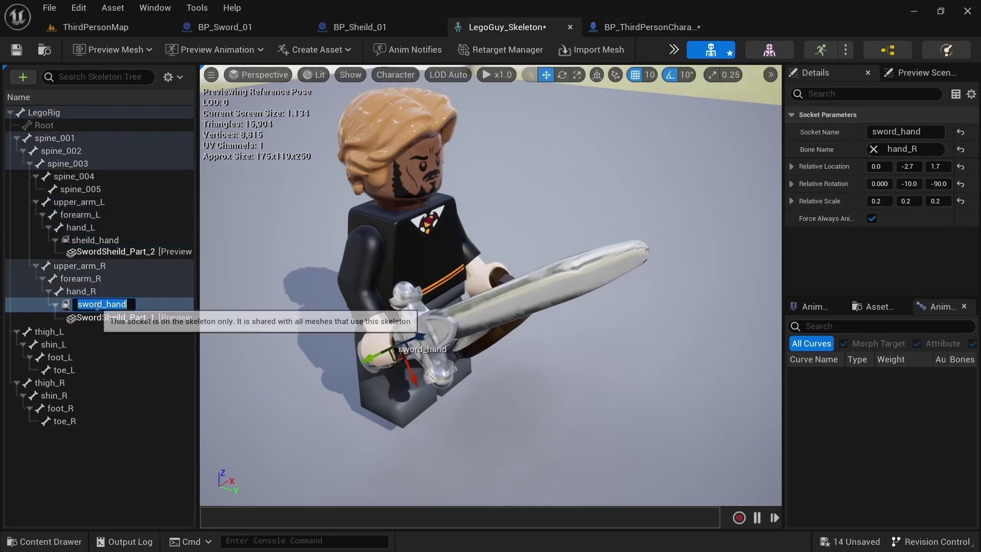
pyautogui.press('Return')
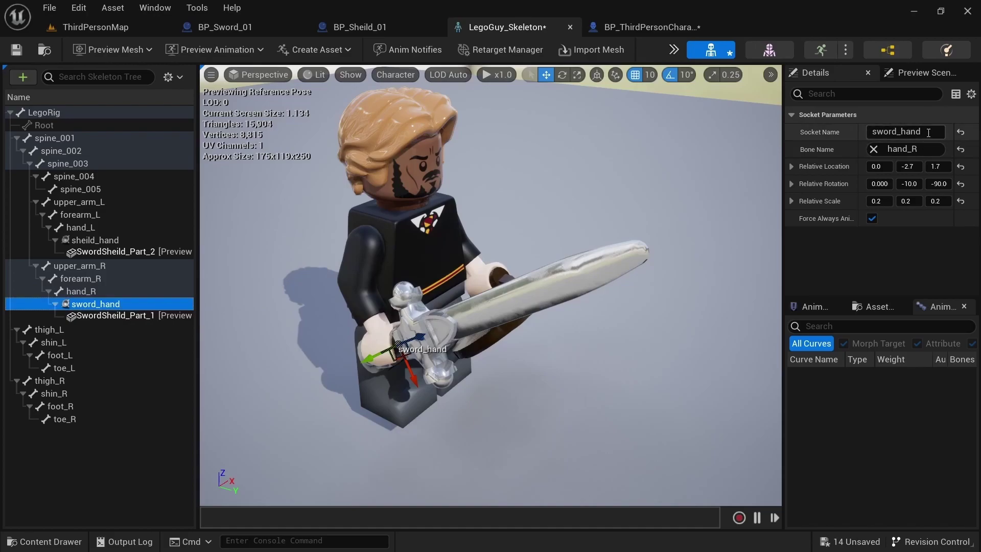
# Set the SwordHandSocket variable's default value to sword_hand in BP_ThirdPersonCharacter and compile the blueprint.
pyautogui.click(651, 26)
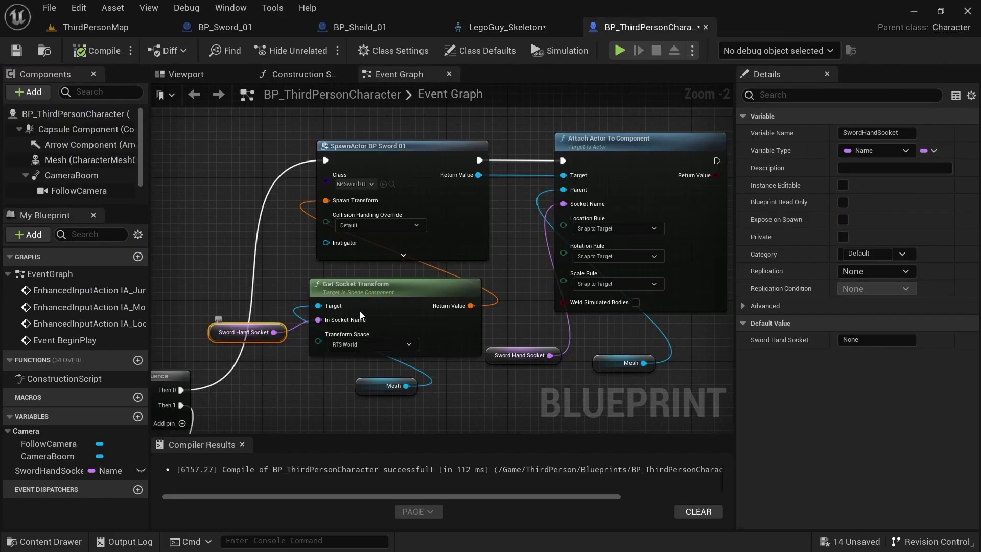
pyautogui.click(871, 339)
pyautogui.hotkey('ctrl', 'v')
pyautogui.click(96, 50)
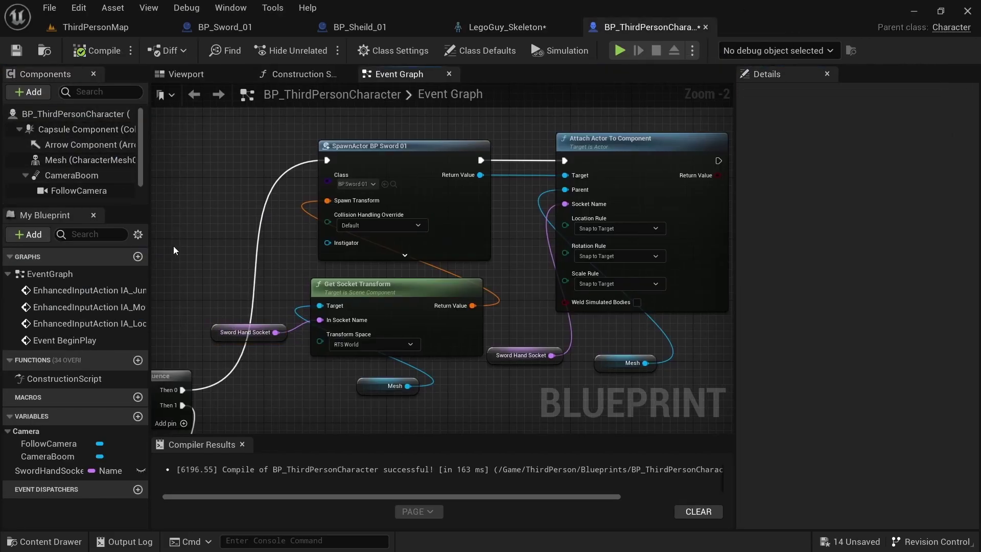
# Examine how the Sword Hand Socket, Mesh and Return Value connections feed Attach Actor To Component and Get Socket Transform.
pyautogui.moveTo(493, 362); pyautogui.dragTo(471, 354, button='right')
pyautogui.click(471, 354)
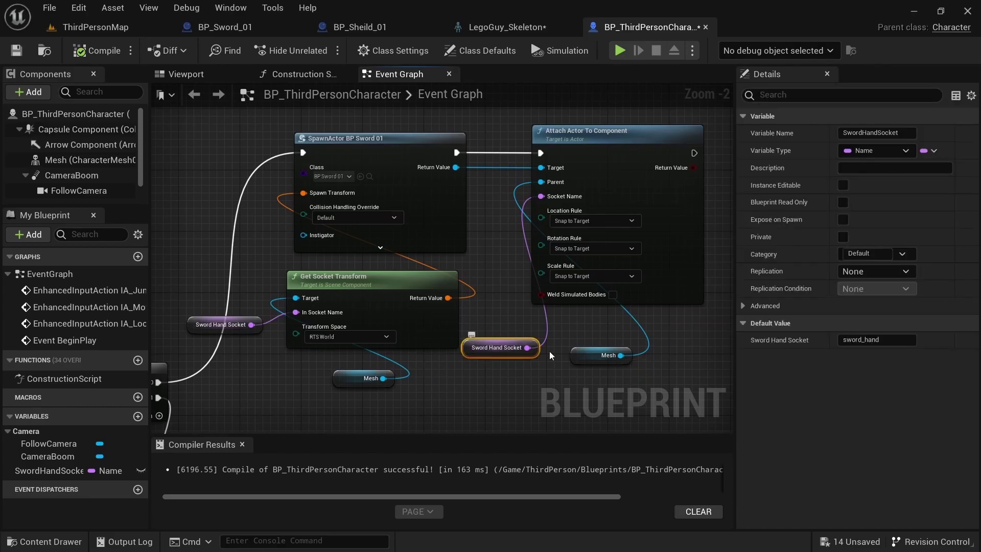
pyautogui.click(503, 311)
pyautogui.moveTo(495, 309); pyautogui.dragTo(423, 354, button='right')
pyautogui.moveTo(383, 198); pyautogui.dragTo(394, 156)
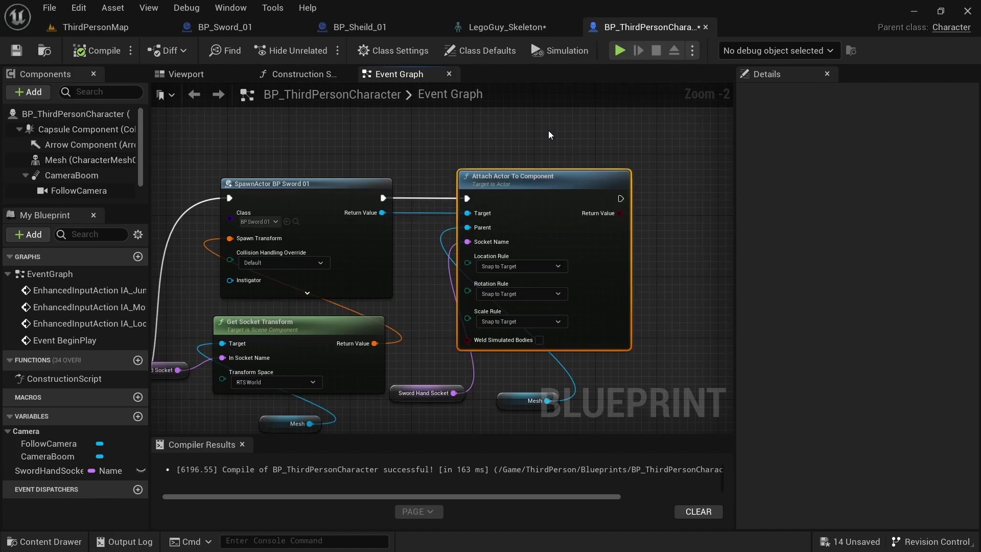
pyautogui.moveTo(381, 212); pyautogui.dragTo(472, 213)
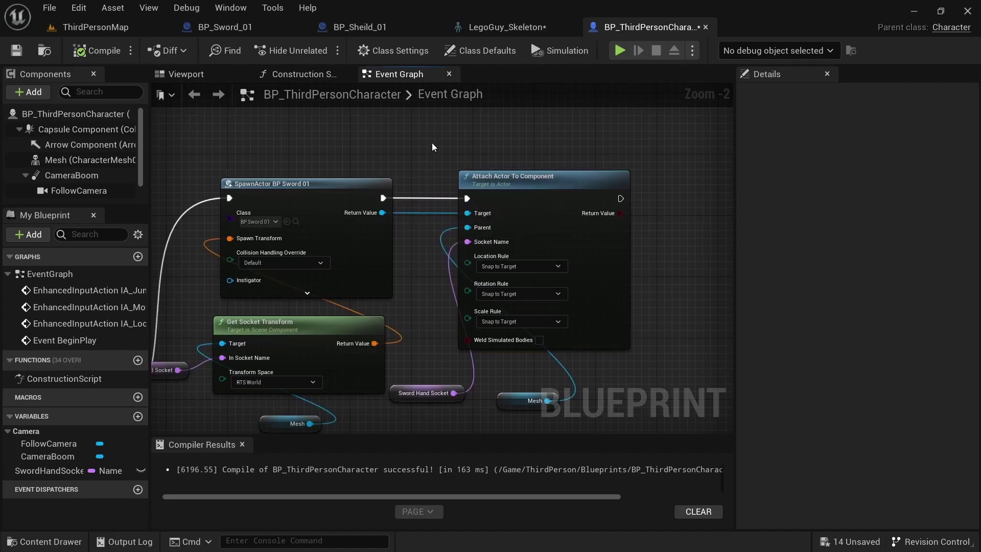
pyautogui.moveTo(282, 433); pyautogui.dragTo(250, 396, button='right')
pyautogui.moveTo(250, 394); pyautogui.dragTo(266, 394)
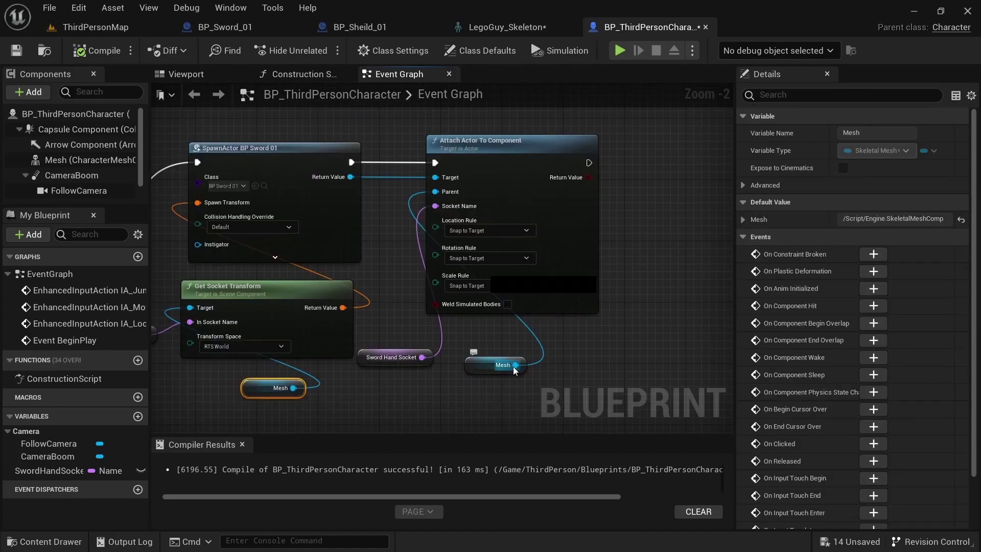
pyautogui.moveTo(516, 365); pyautogui.dragTo(521, 341)
pyautogui.click(402, 251)
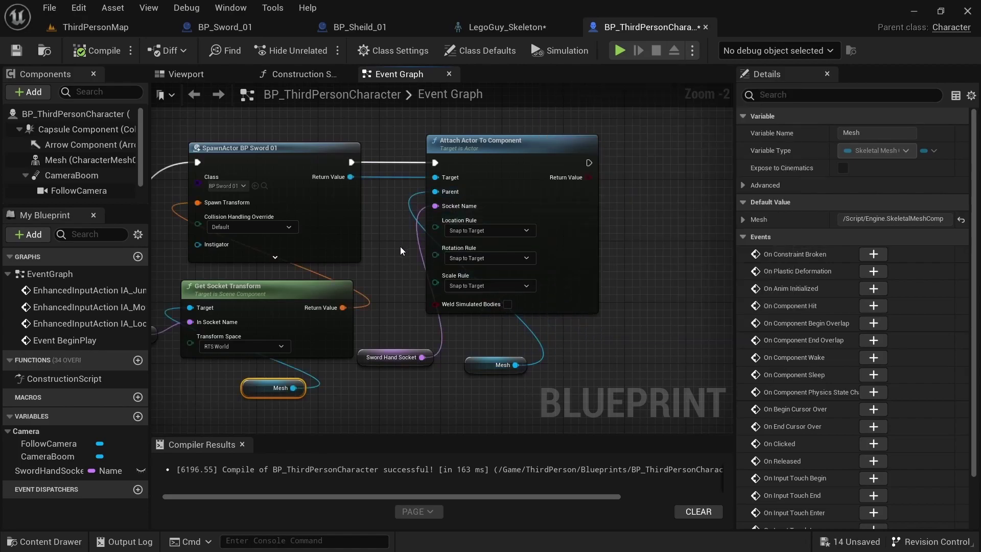
pyautogui.click(401, 251)
# Place another Get SwordHandSocket node in the empty space below the Attach Actor To Component nodes.
pyautogui.moveTo(401, 250); pyautogui.dragTo(512, 234, button='right')
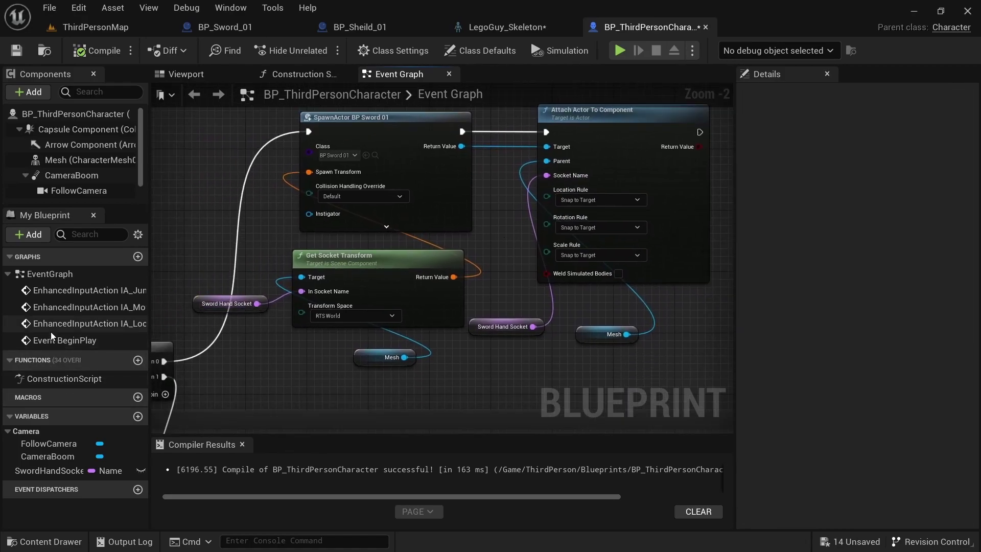
pyautogui.moveTo(48, 471); pyautogui.dragTo(468, 384)
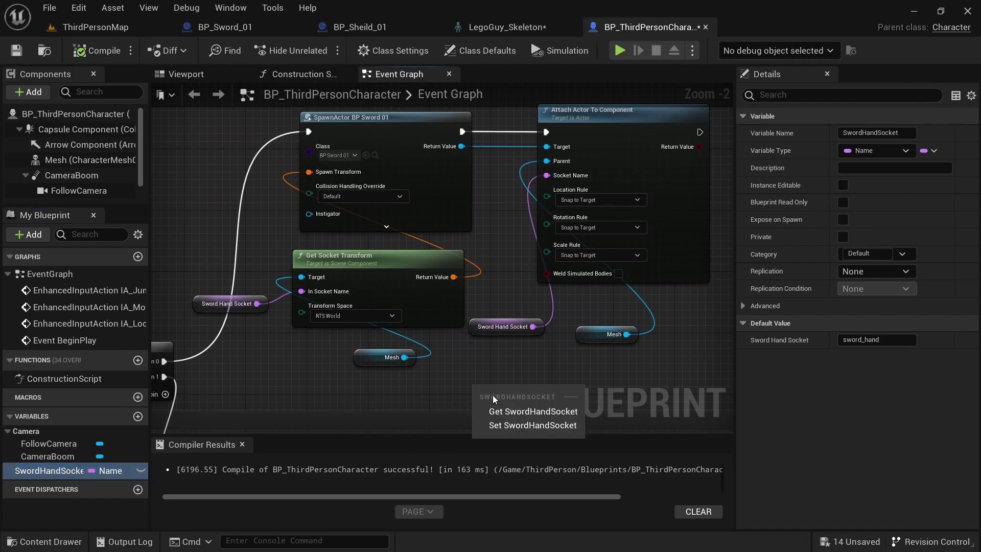
pyautogui.click(506, 400)
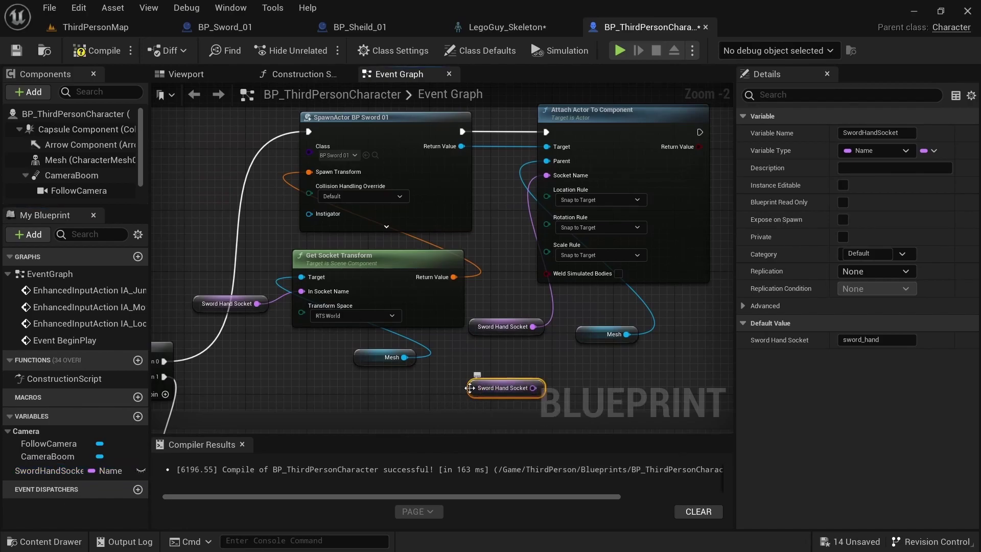
# Delete the unconnected SwordHandSocket getter below the Attach Actor To Component node.
pyautogui.press('Delete')
pyautogui.moveTo(512, 240); pyautogui.dragTo(370, 276, button='right')
pyautogui.scroll(2, 368, 274)
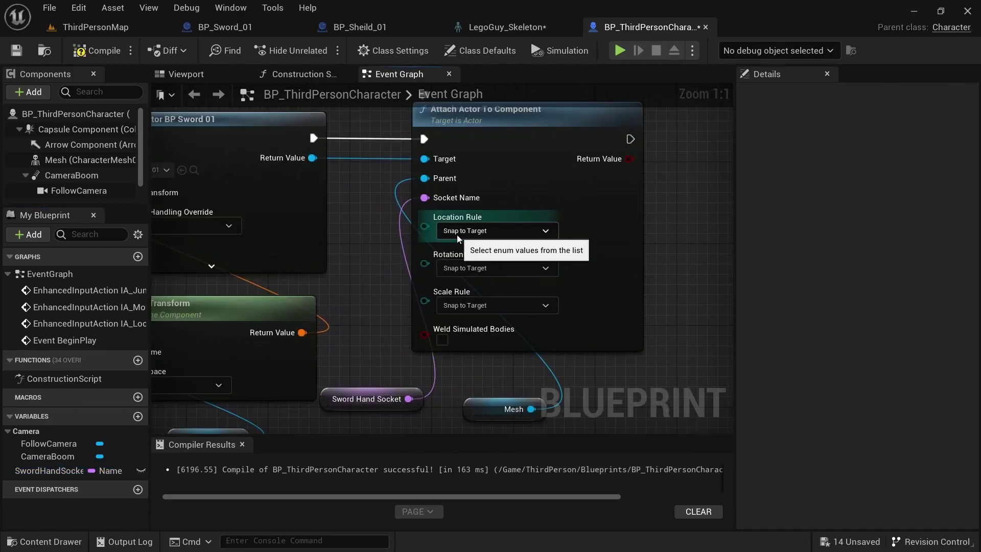
pyautogui.moveTo(361, 350); pyautogui.dragTo(512, 296, button='right')
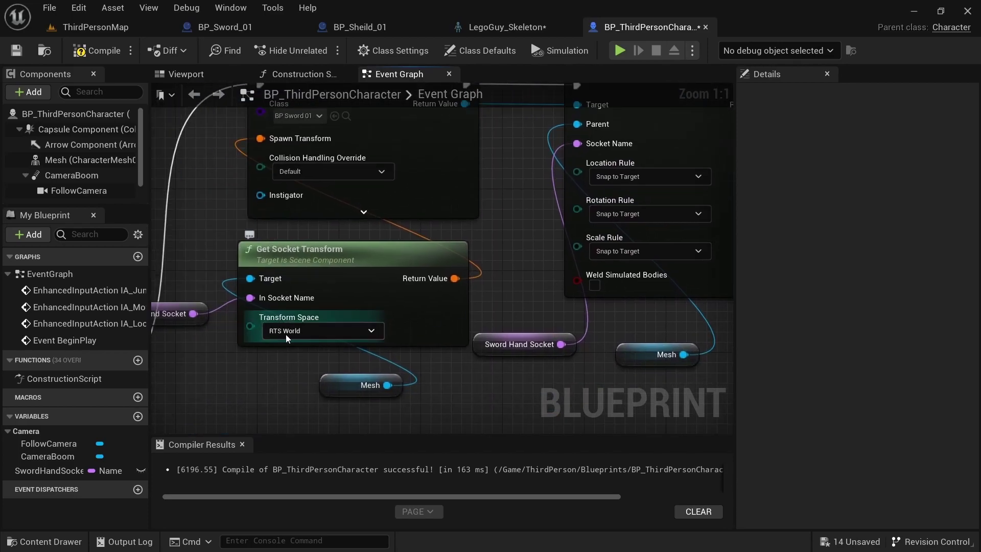
pyautogui.scroll(-2, 483, 280)
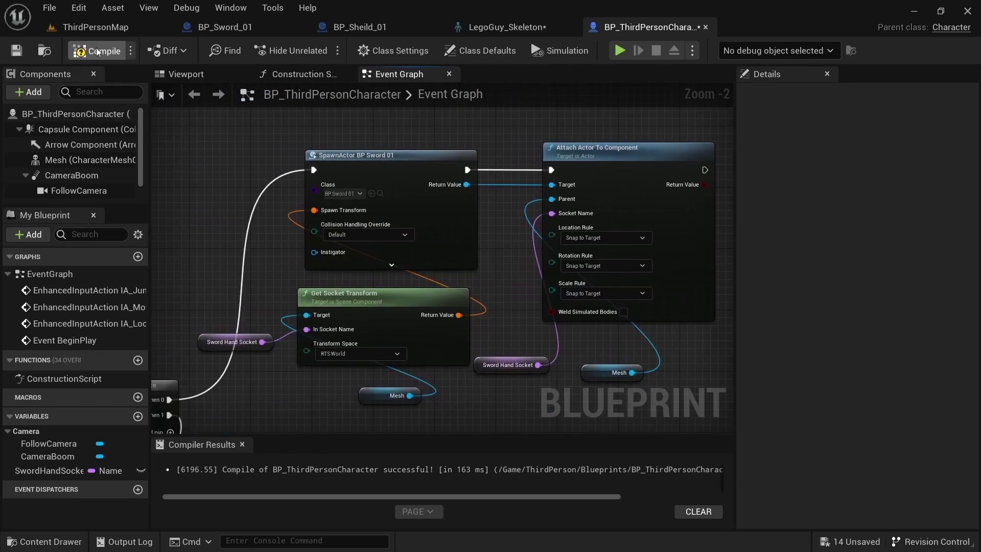
# Play-test the level, running the character around to check the sword attached to its hand, and end the preview.
pyautogui.click(619, 51)
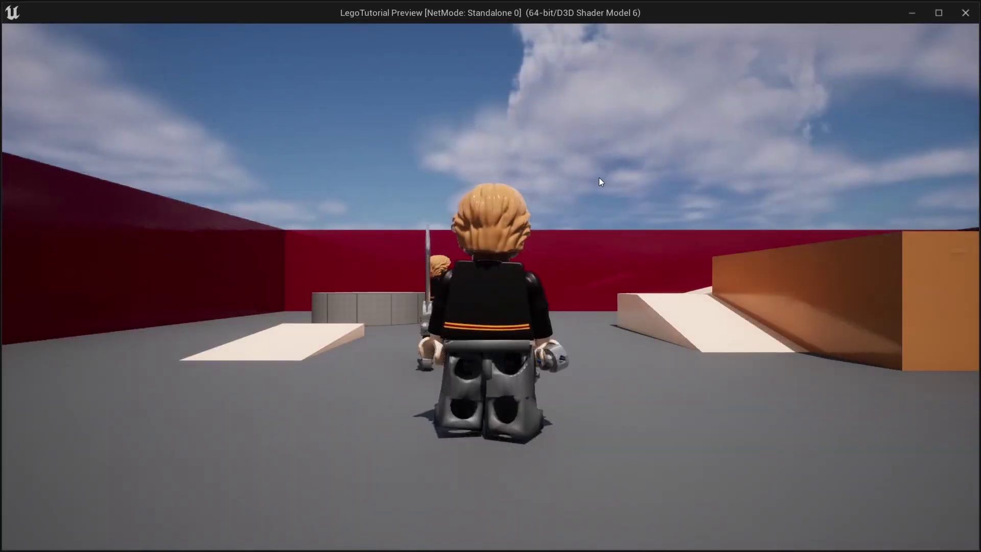
pyautogui.click(599, 178)
pyautogui.press('w')
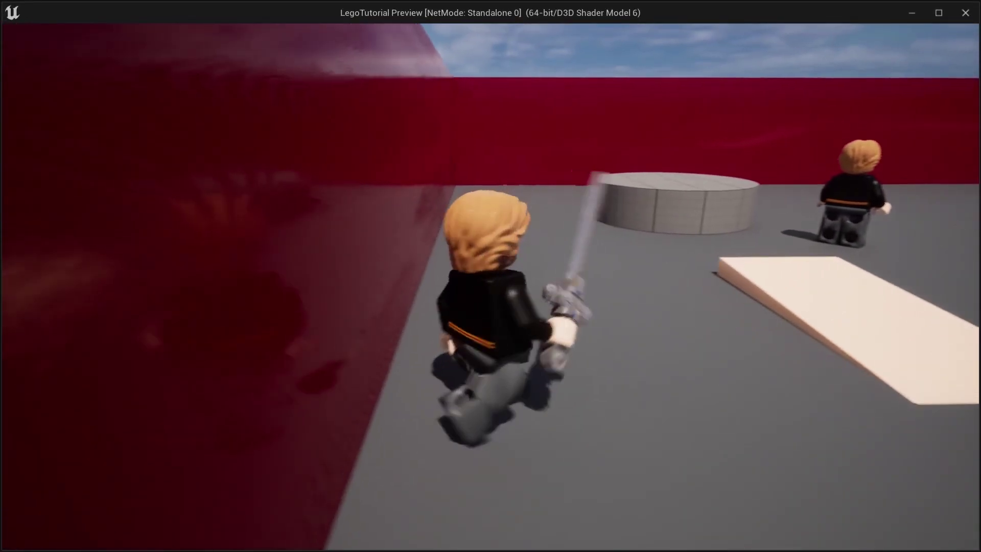
pyautogui.press('d')
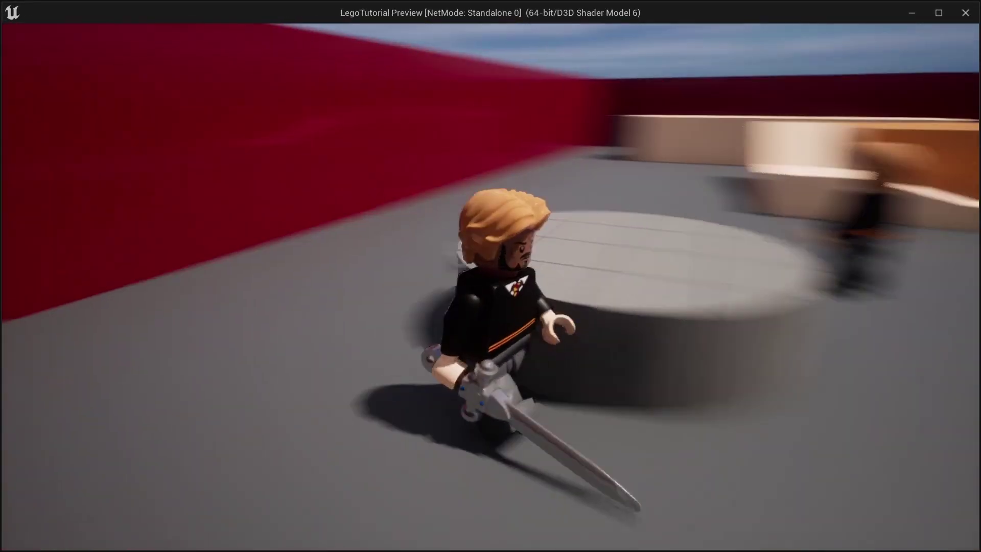
pyautogui.press('Escape')
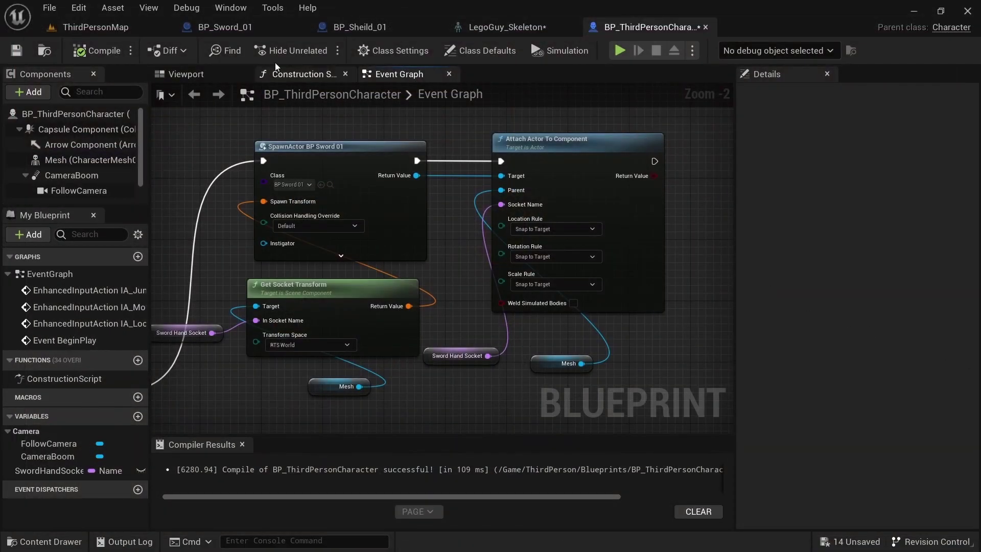
# Set the collision preset of the StaticMesh component in BP_Sword_01 to NoCollision.
pyautogui.click(224, 27)
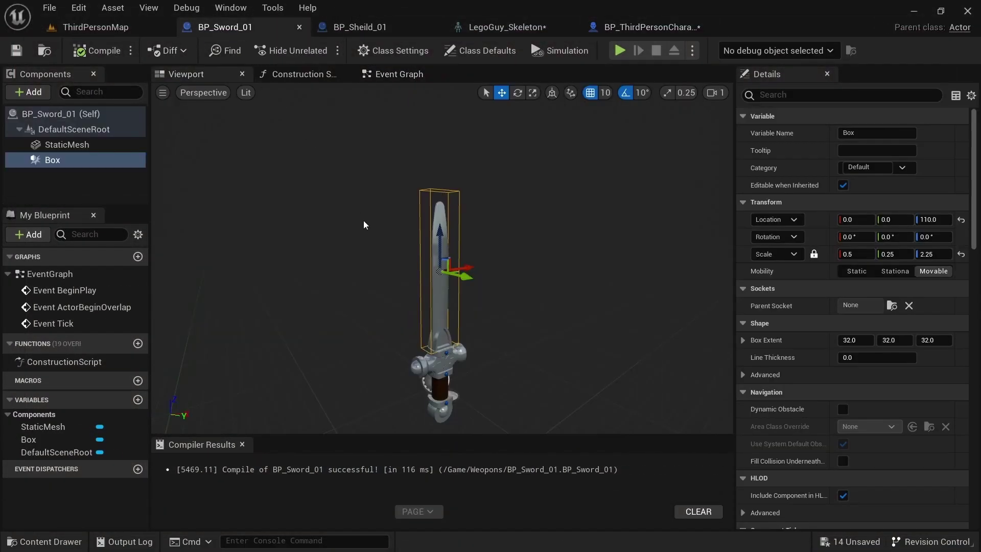
pyautogui.click(446, 367)
pyautogui.scroll(-12, 817, 346)
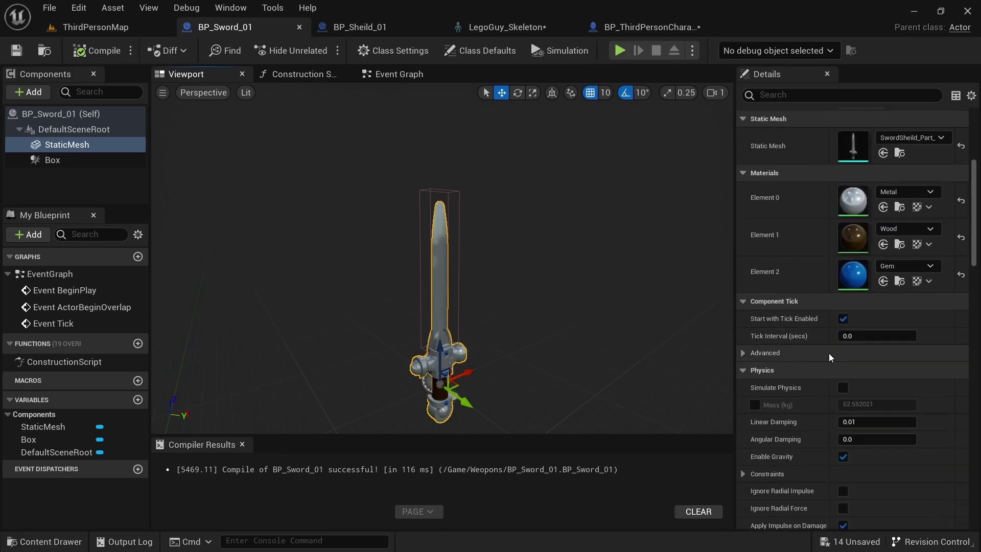
pyautogui.scroll(-5, 828, 352)
pyautogui.click(877, 377)
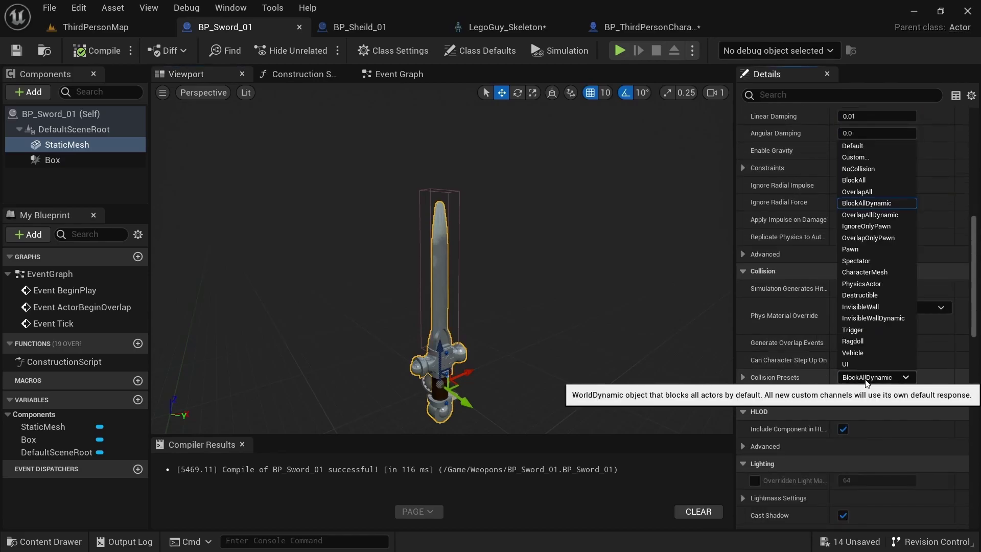
pyautogui.click(860, 169)
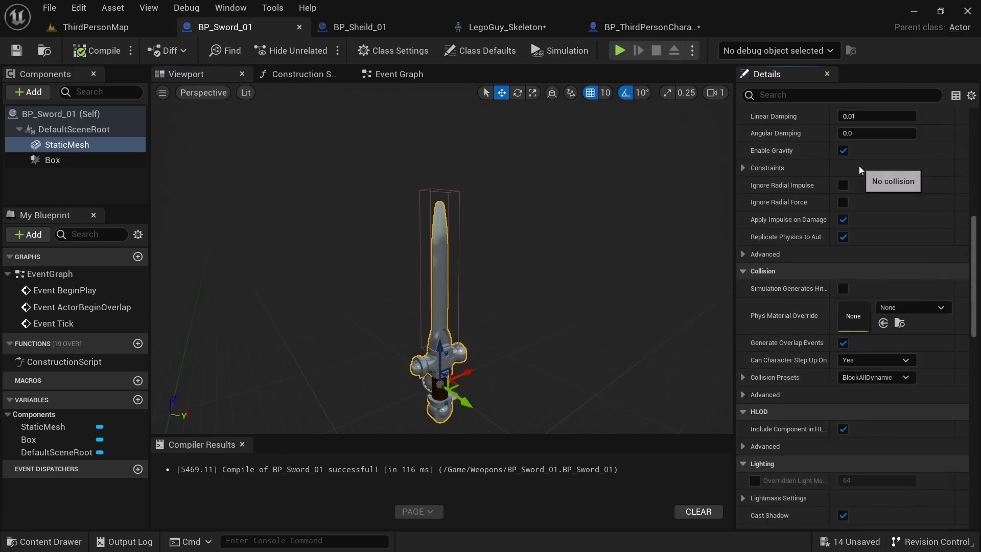
# Play-test the level again, running and jumping in several directions to check movement with the collision-free sword.
pyautogui.click(616, 54)
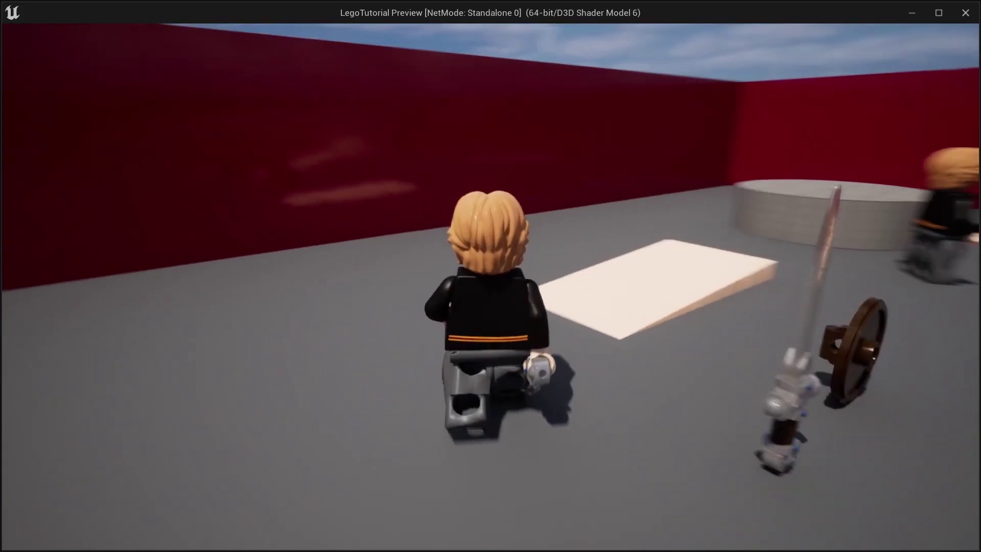
pyautogui.press('w')
pyautogui.press('space')
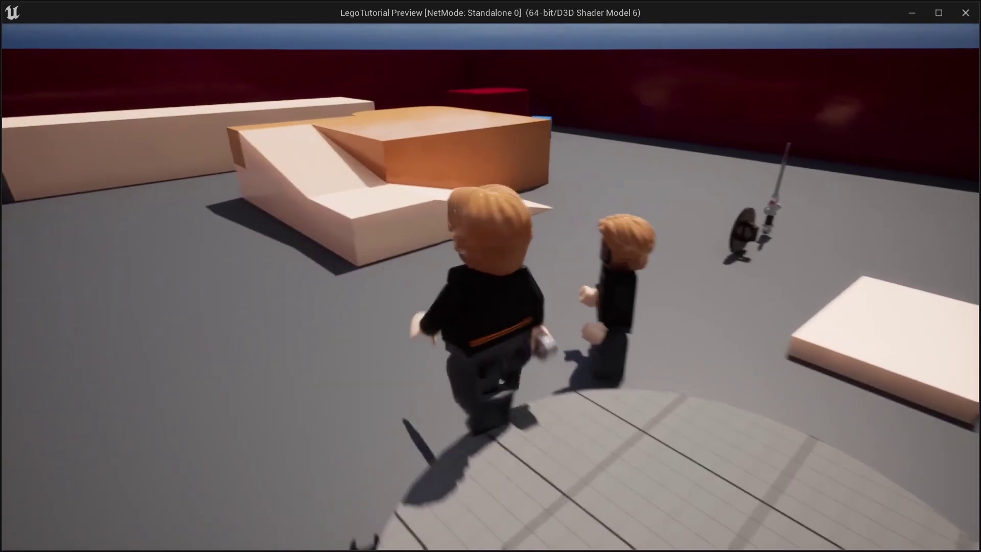
pyautogui.press('w')
pyautogui.press('space')
pyautogui.press('s')
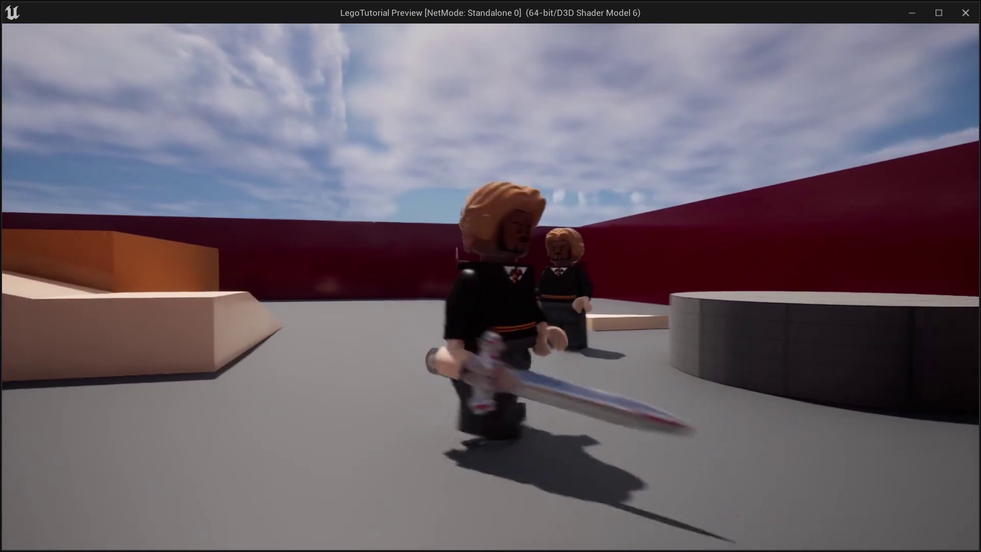
pyautogui.press('w')
pyautogui.press('s')
pyautogui.press('Escape')
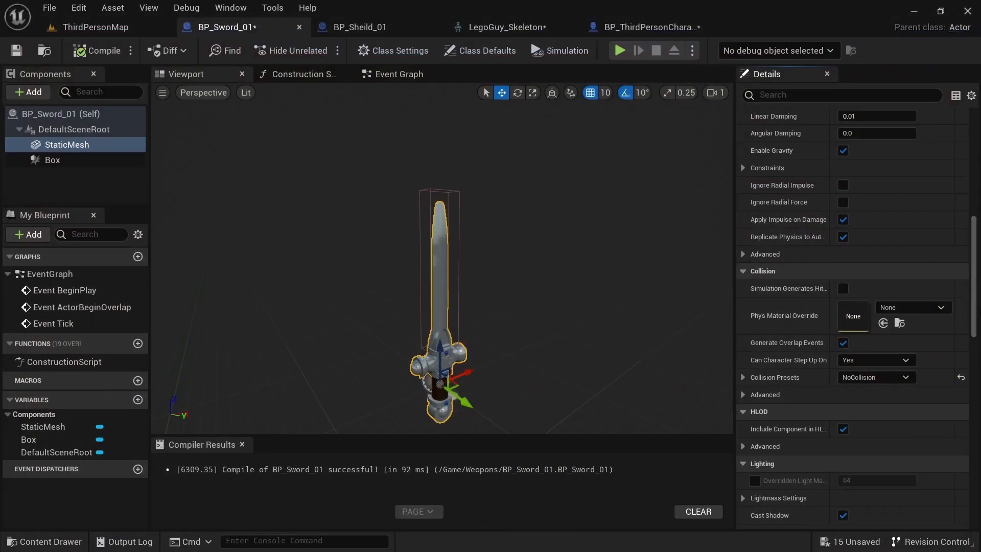
# Set the collision preset of the StaticMesh component in BP_Sheild_01 to NoCollision.
pyautogui.click(367, 28)
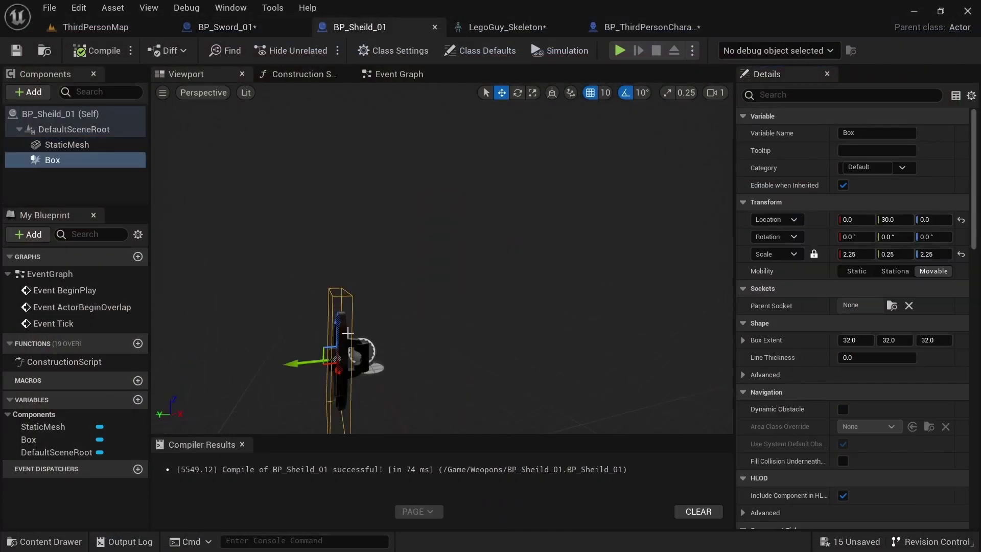
pyautogui.scroll(-5, 871, 386)
pyautogui.click(876, 446)
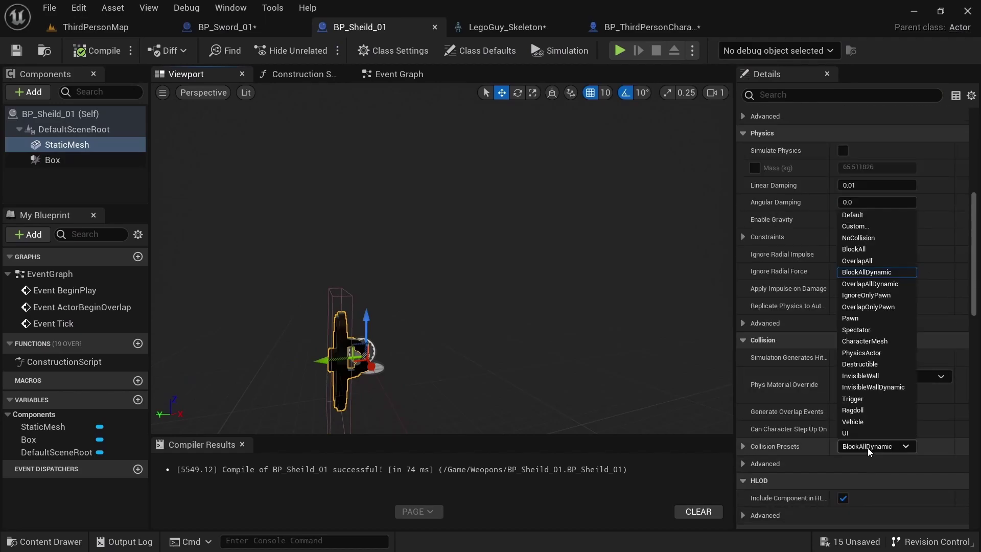
pyautogui.click(859, 236)
# Copy the sword's spawn, socket transform and attach nodes in BP_ThirdPersonCharacter and paste them to the right of the originals.
pyautogui.click(652, 23)
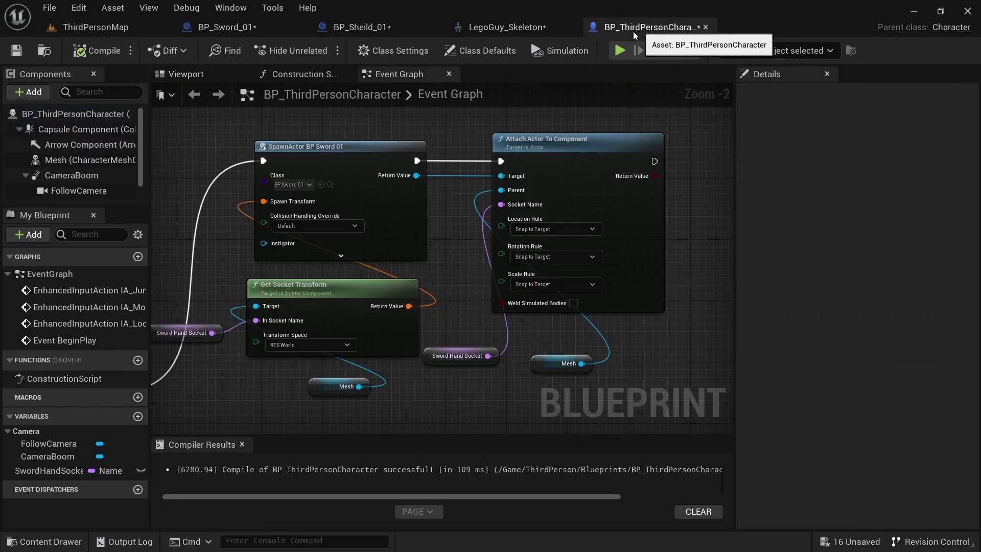
pyautogui.scroll(-3, 305, 247)
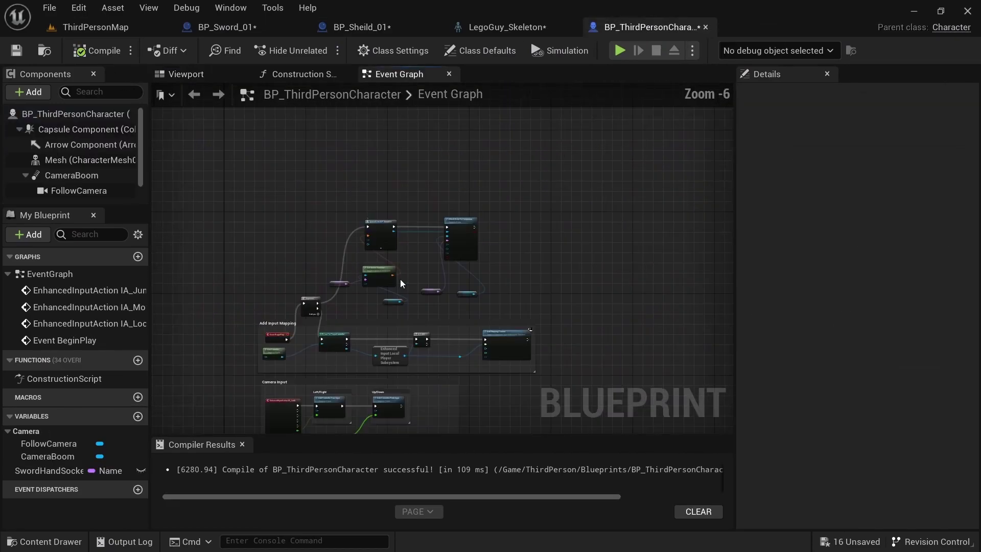
pyautogui.moveTo(543, 280); pyautogui.dragTo(542, 281)
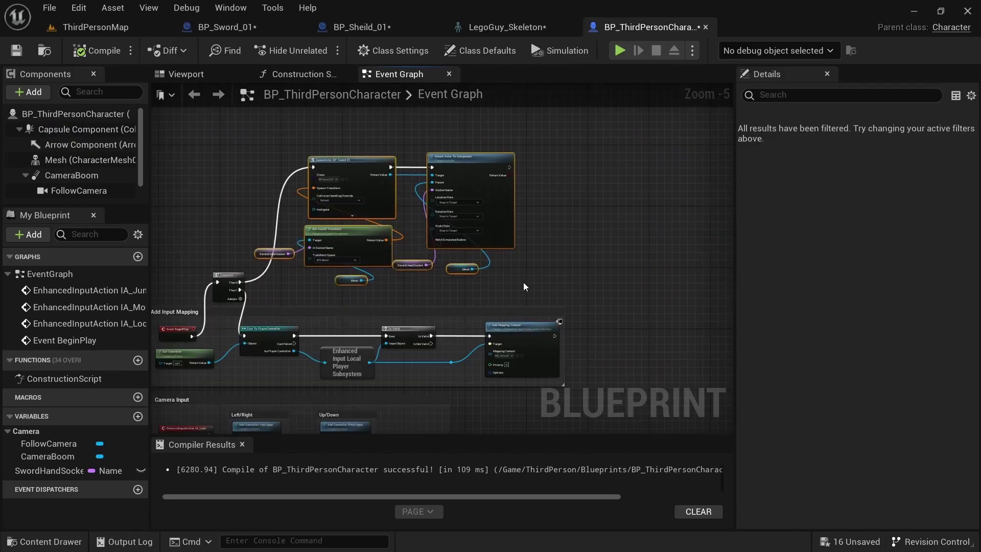
pyautogui.click(572, 220)
pyautogui.moveTo(610, 195); pyautogui.dragTo(461, 193, button='right')
pyautogui.hotkey('ctrl', 'v')
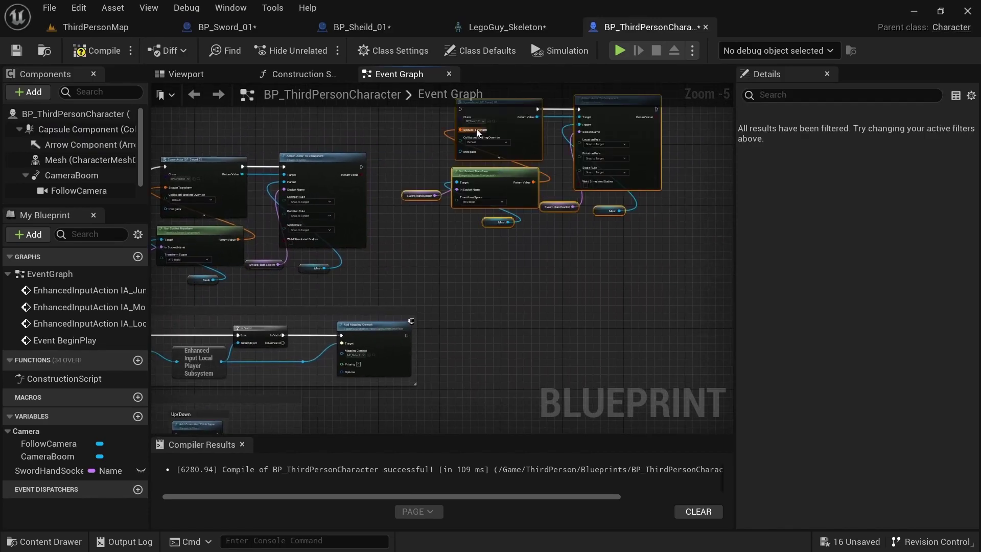
pyautogui.moveTo(480, 118)
pyautogui.mouseDown()
pyautogui.moveTo(479, 166)
pyautogui.moveTo(490, 110)
pyautogui.mouseUp()
# Connect the execution output of the sword's Attach Actor To Component node to the pasted SpawnActor node.
pyautogui.moveTo(494, 102); pyautogui.dragTo(440, 198, button='right')
pyautogui.scroll(5, 409, 194)
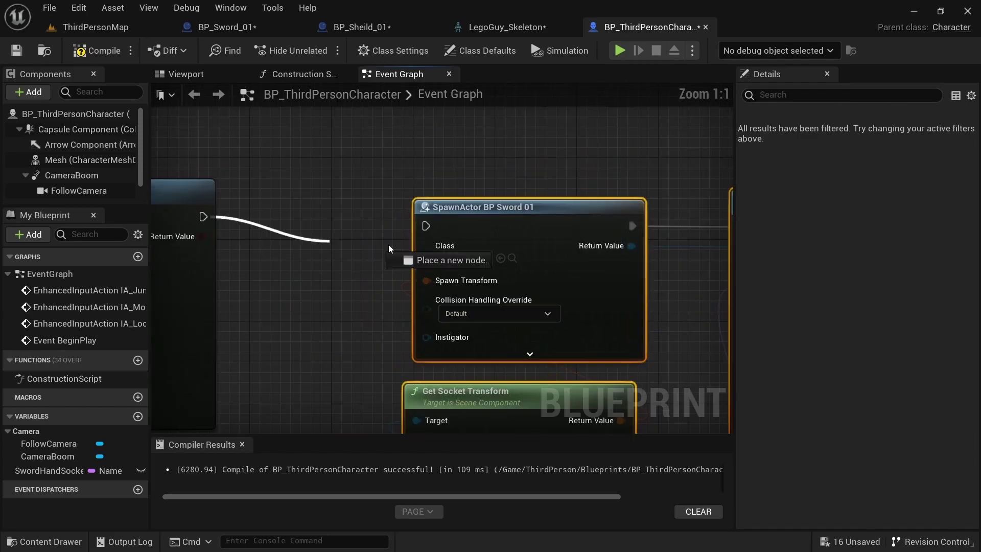
pyautogui.click(368, 176)
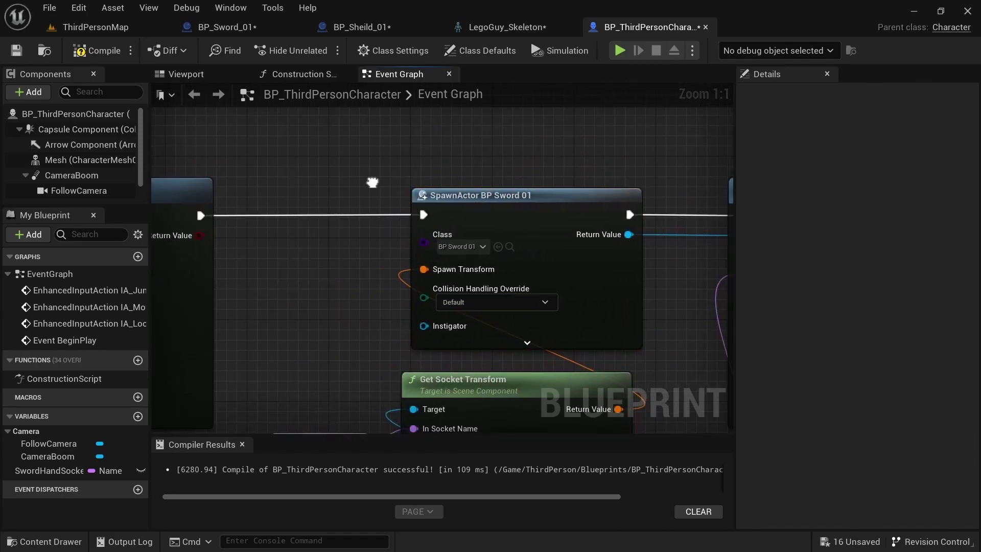
pyautogui.scroll(-2, 322, 204)
# Set the class of the pasted SpawnActor node to BP_Sheild_01.
pyautogui.click(234, 345)
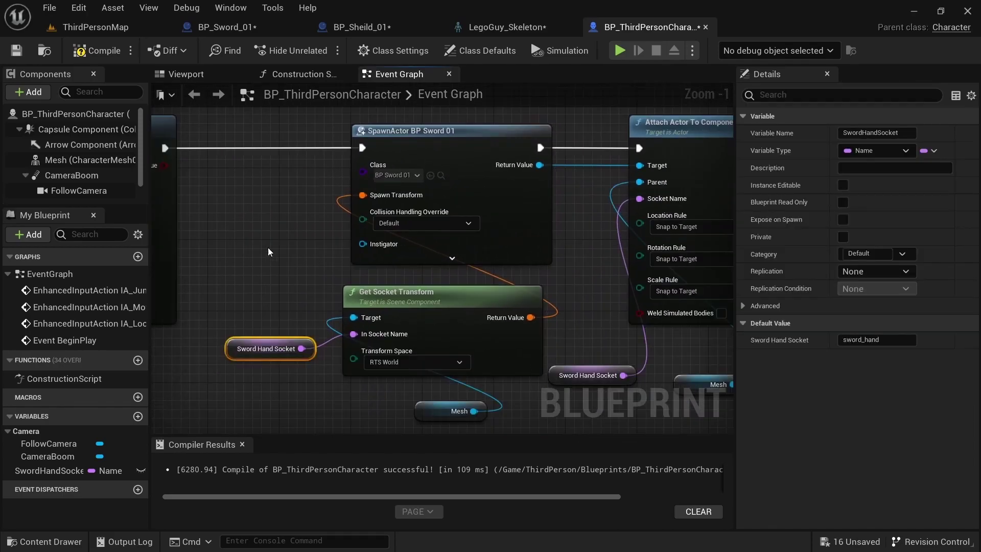
pyautogui.click(394, 169)
pyautogui.click(409, 176)
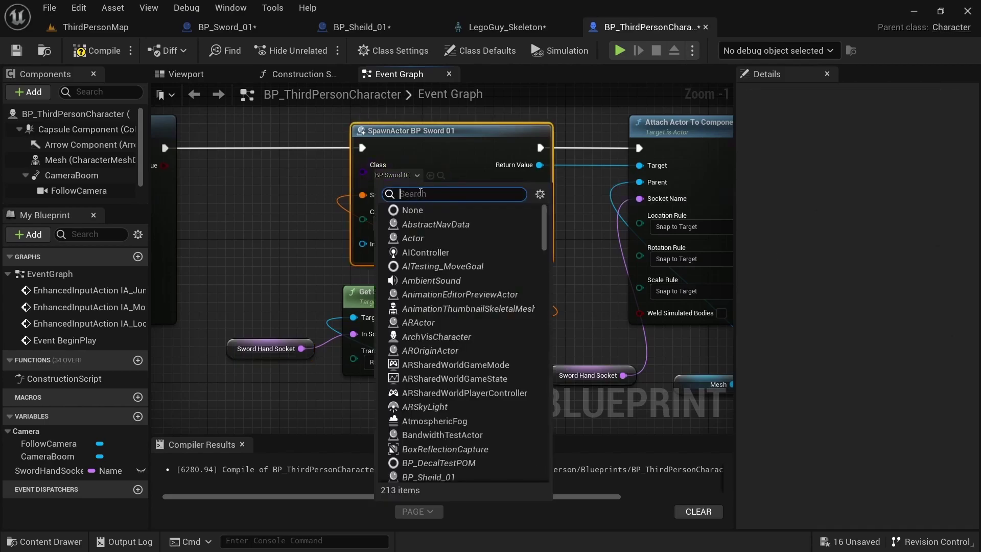
pyautogui.click(429, 223)
pyautogui.click(295, 260)
# Duplicate the SwordHandSocket variable and name the copy SheildHandSocket.
pyautogui.moveTo(294, 260); pyautogui.dragTo(323, 187, button='right')
pyautogui.click(292, 276)
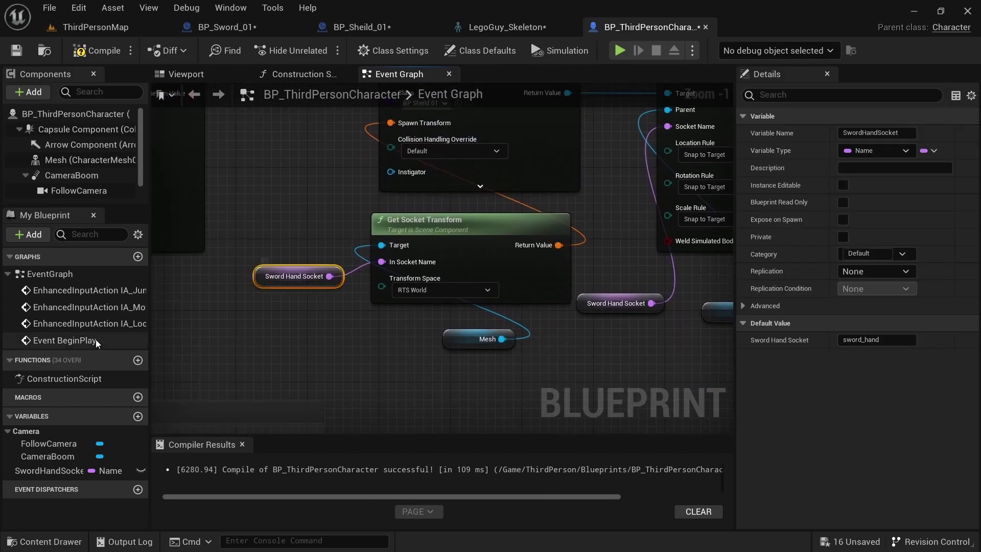
pyautogui.hotkey('ctrl', 'd')
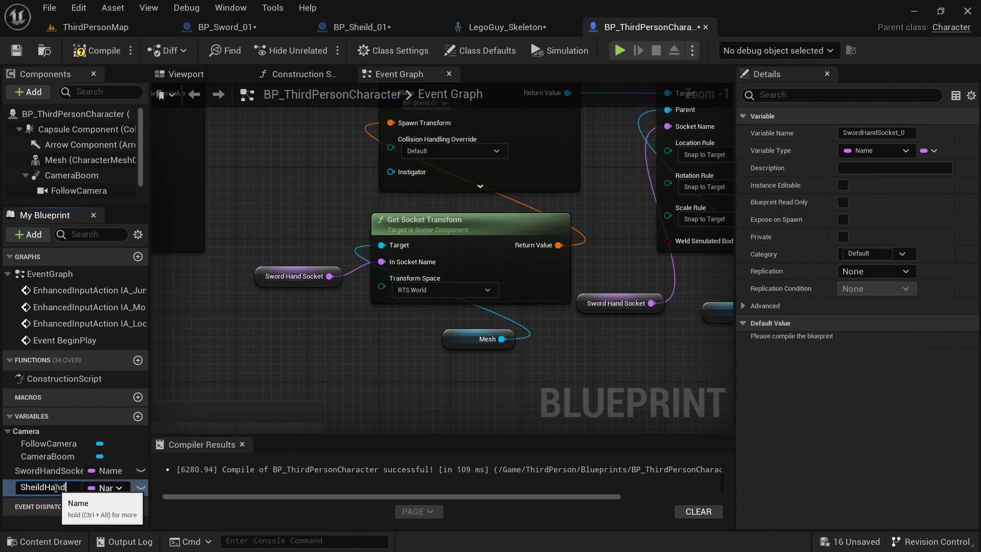
# Copy the name of the sheild_hand socket under hand_L in LegoGuy_Skeleton.
pyautogui.click(508, 28)
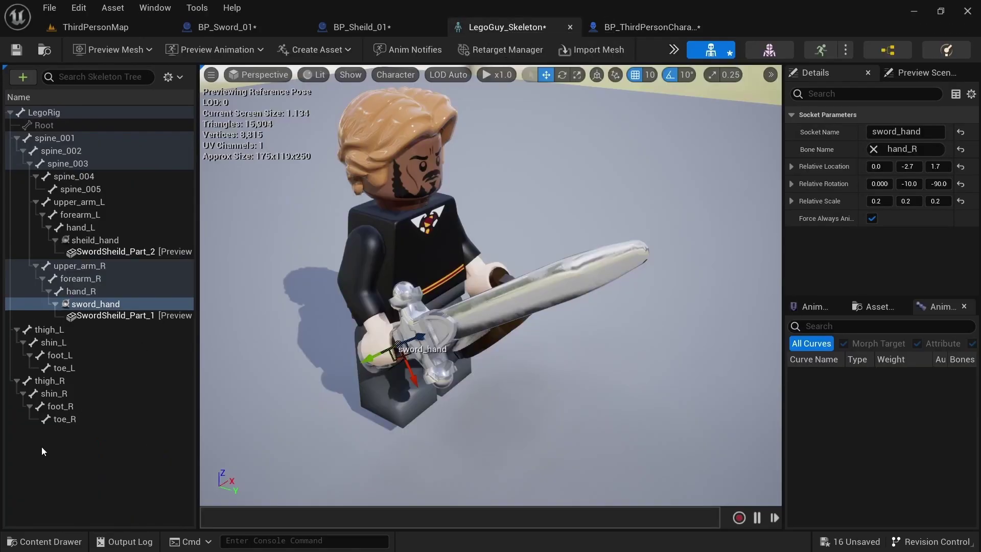
pyautogui.click(94, 240)
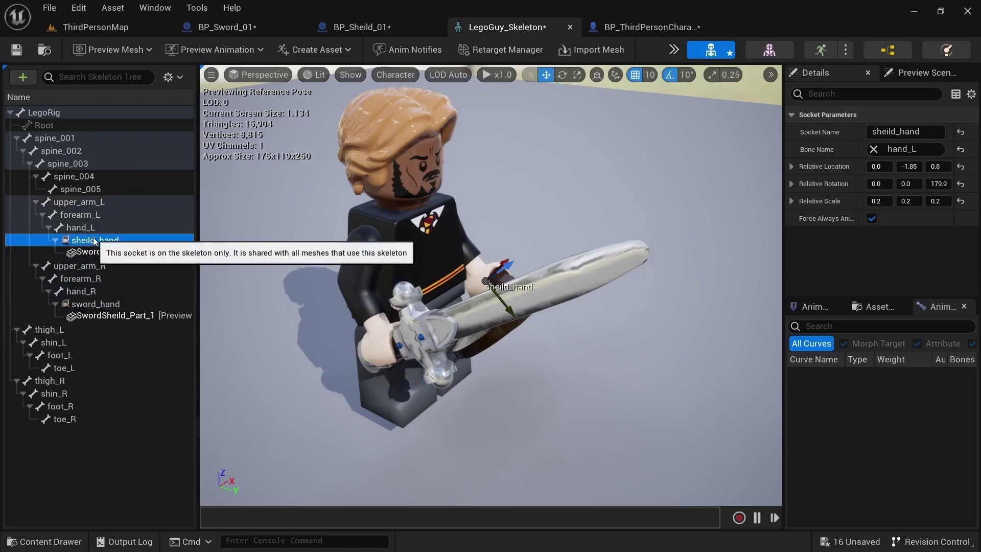
pyautogui.click(94, 241)
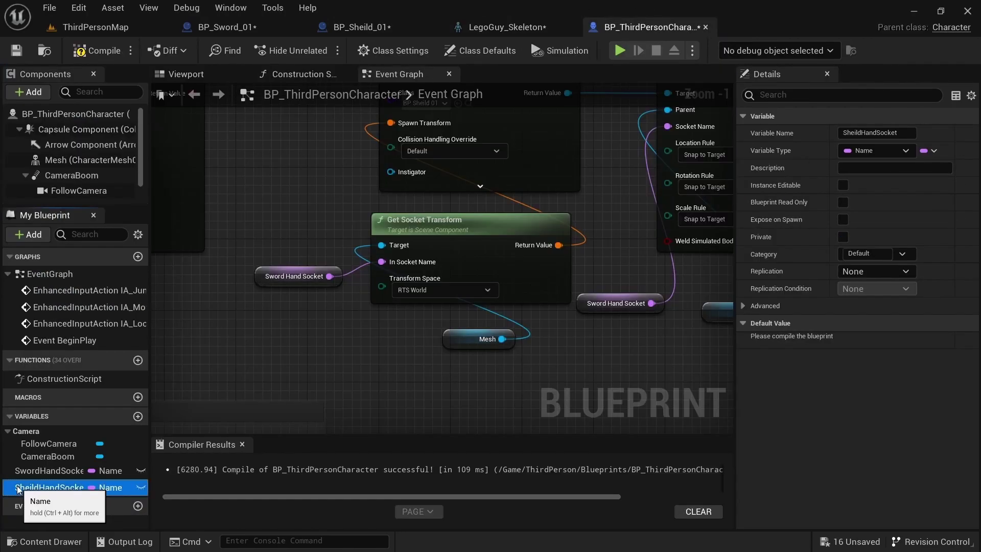
# Replace both Sword Hand Socket getters in the shield node group with SheildHandSocket and set the variable's default value to sheild_hand.
pyautogui.hotkey('ctrl', 'z')
pyautogui.moveTo(16, 492); pyautogui.dragTo(213, 365)
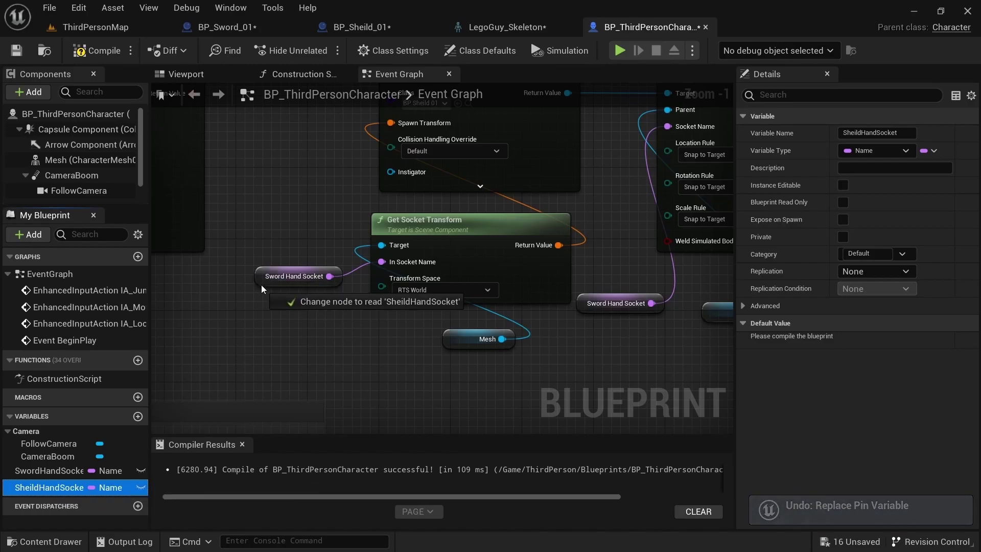
pyautogui.moveTo(261, 282); pyautogui.dragTo(235, 325, button='right')
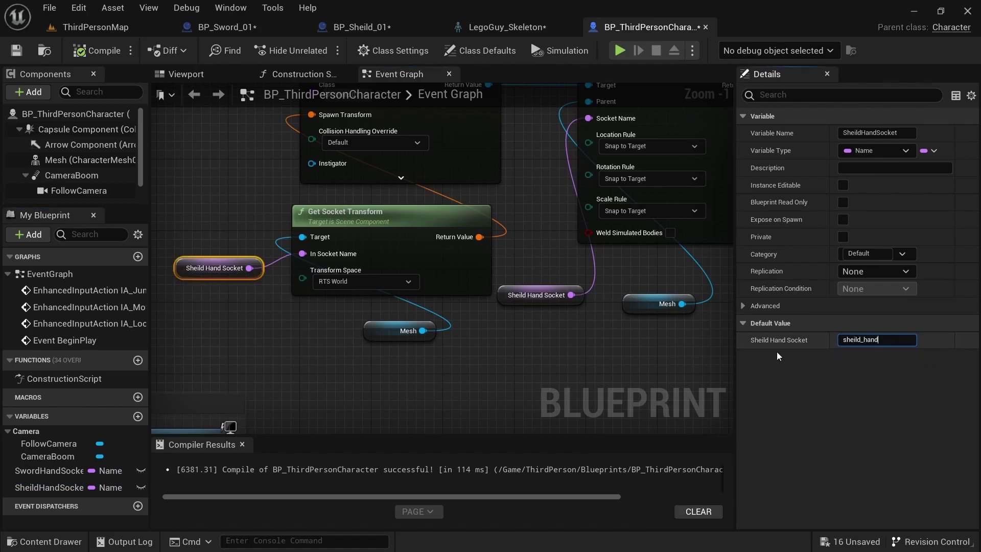
pyautogui.click(628, 339)
pyautogui.click(541, 296)
pyautogui.click(513, 363)
pyautogui.scroll(-1, 527, 199)
pyautogui.moveTo(527, 199); pyautogui.dragTo(503, 298, button='right')
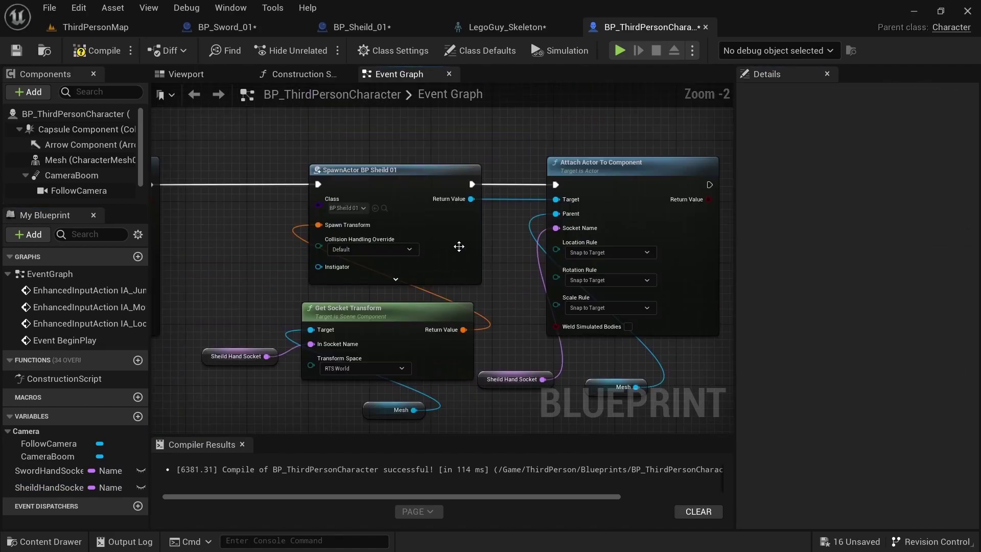
# Play-test the level, running and jumping LegoGuy around to check the sword and shield attached to the hands.
pyautogui.click(620, 50)
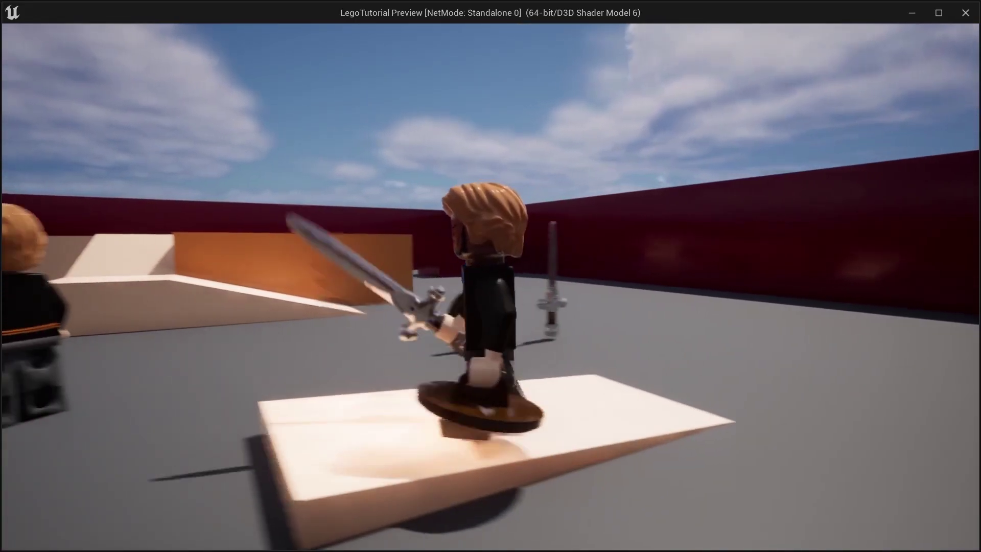
pyautogui.press('w')
pyautogui.press('space')
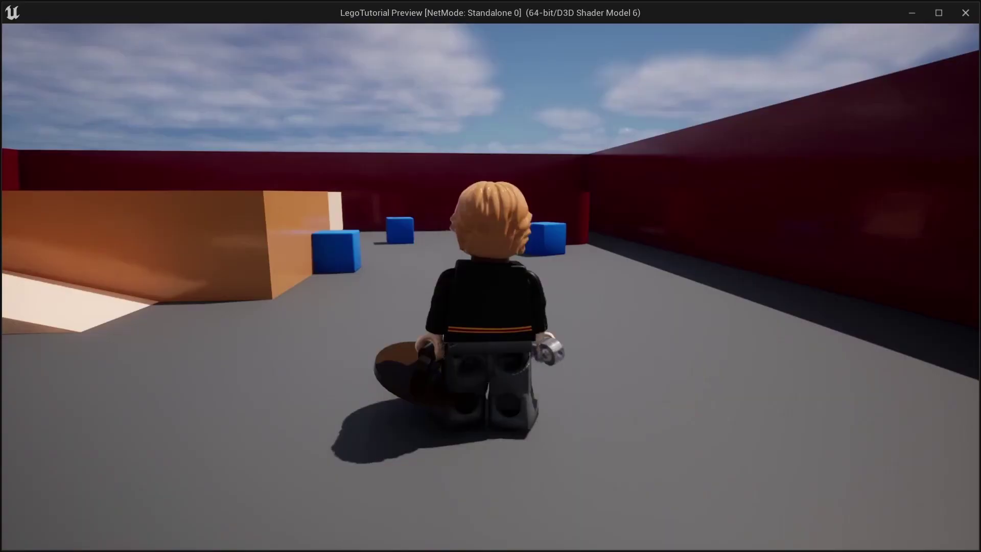
pyautogui.press('s')
pyautogui.press('a')
pyautogui.press('w')
pyautogui.press('a')
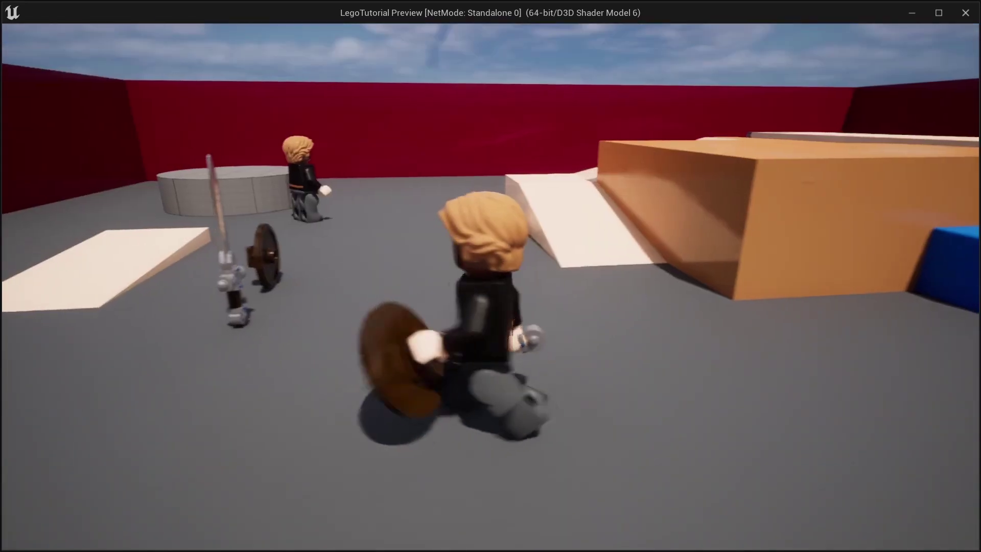
pyautogui.press('s')
pyautogui.press('d')
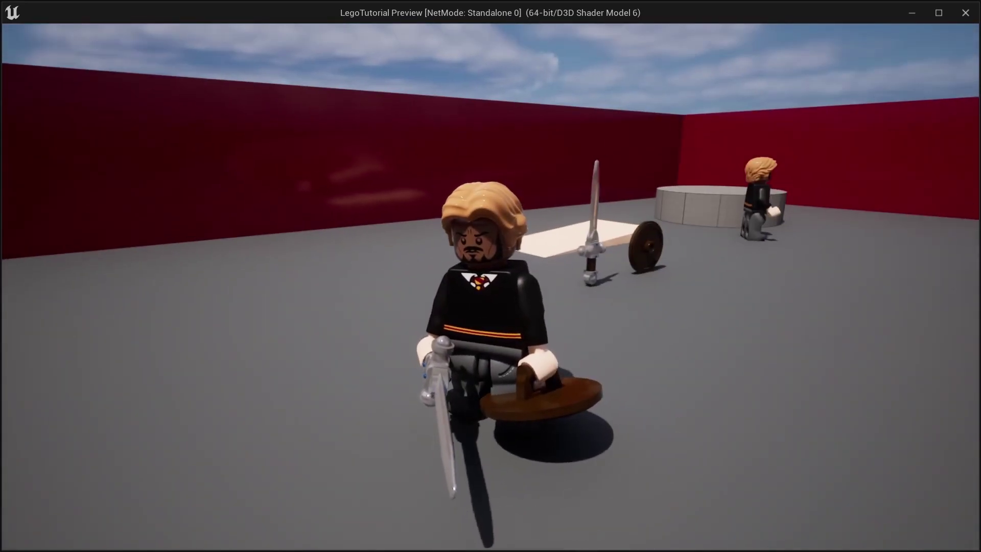
pyautogui.press('Escape')
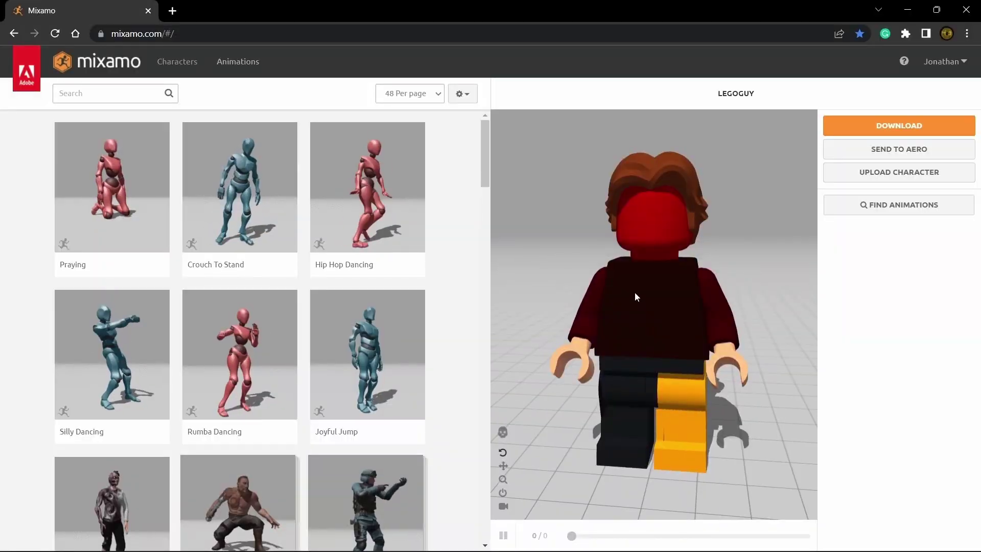
pyautogui.moveTo(618, 259); pyautogui.dragTo(800, 234)
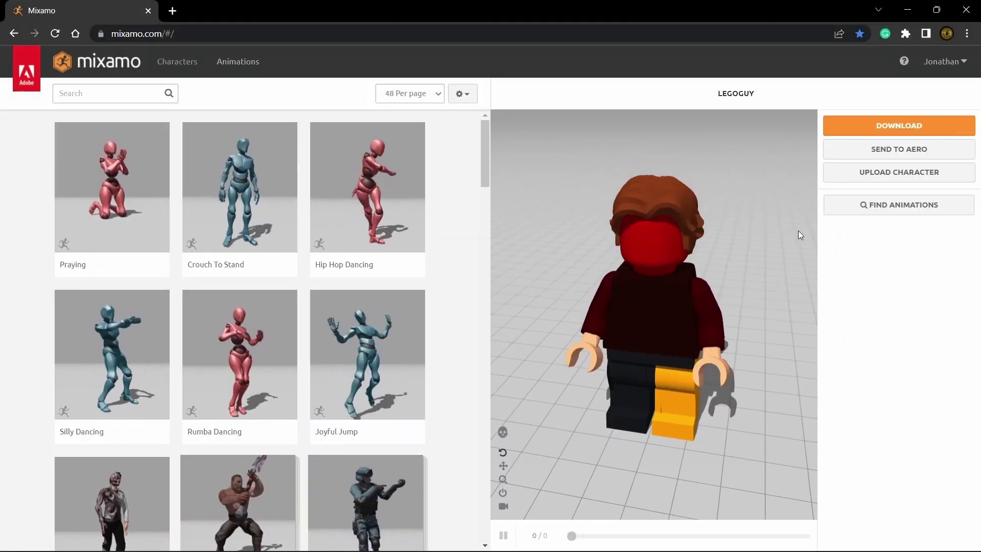
pyautogui.click(868, 172)
pyautogui.click(773, 128)
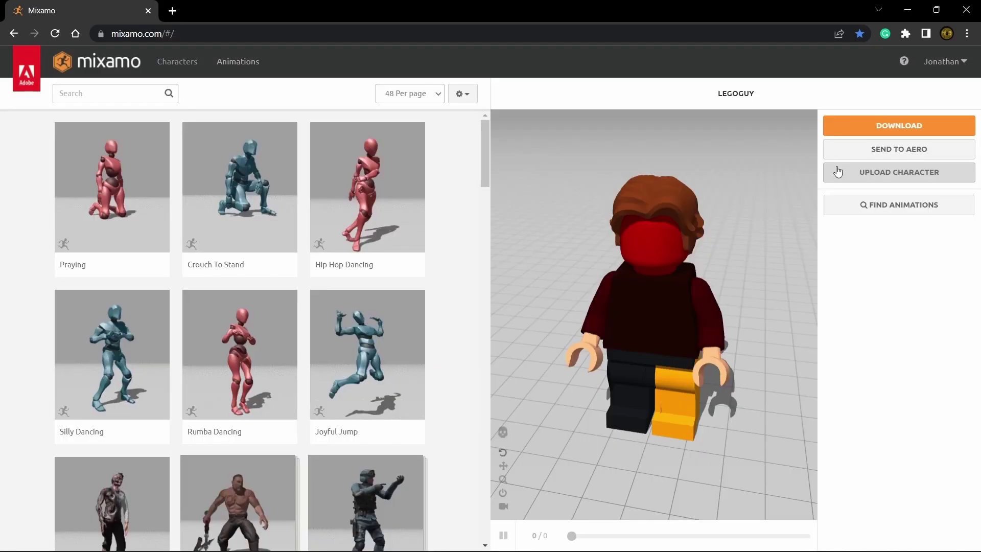
pyautogui.click(836, 171)
pyautogui.click(458, 357)
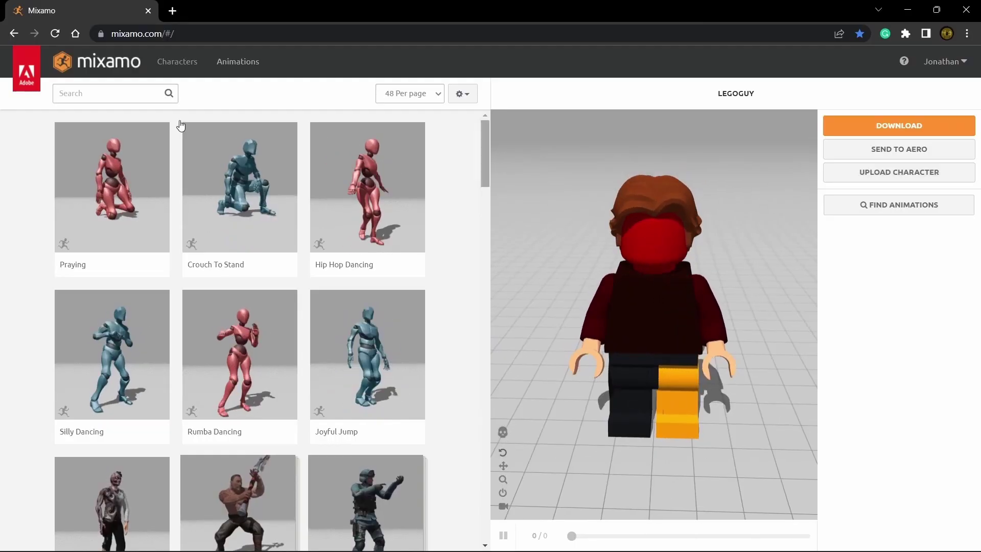
# Search Mixamo for "sword an sheild idle" and download the Sword And Shield Idle animation for LegoGuy as FBX Binary at 30 fps, without skin.
pyautogui.click(68, 93)
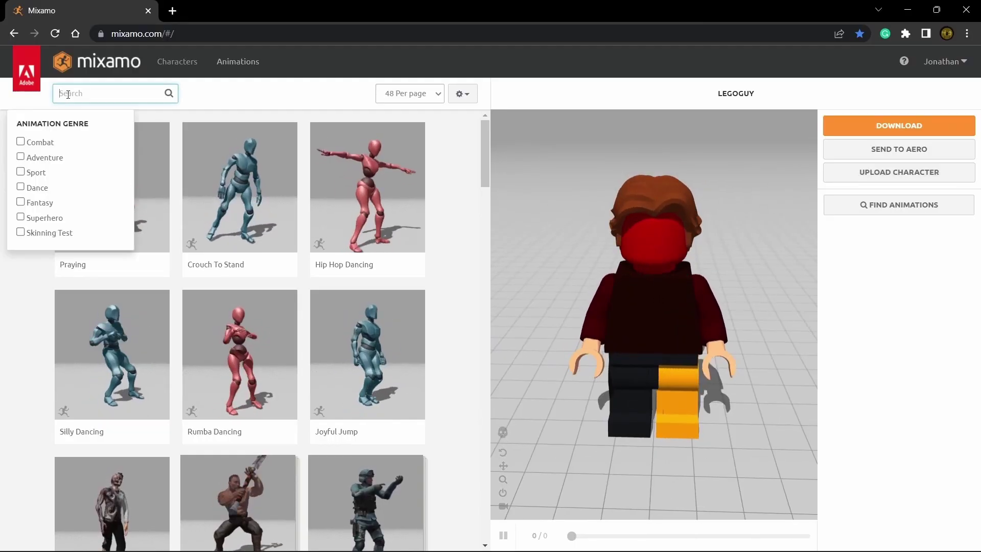
pyautogui.write('sword an sheild')
pyautogui.press('Return')
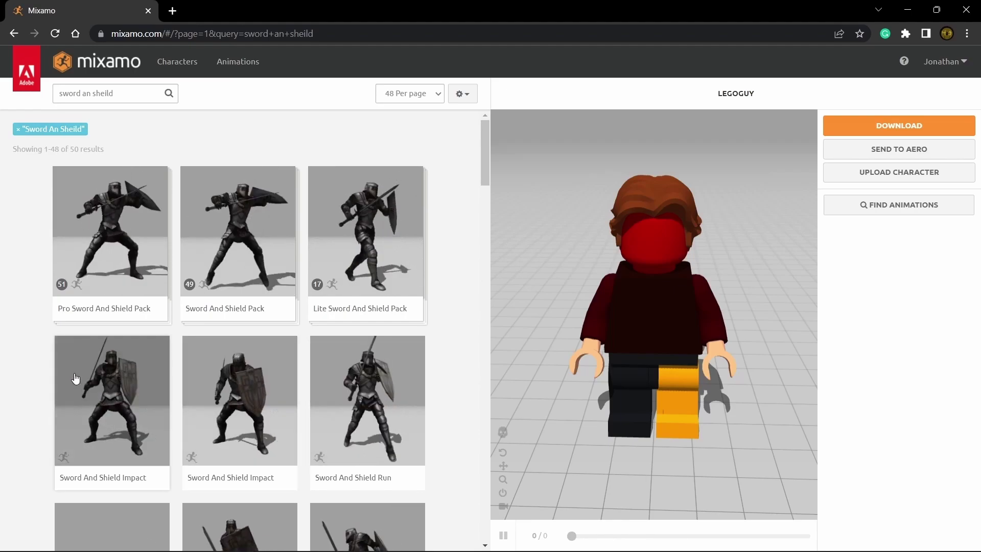
pyautogui.scroll(-3, 63, 368)
pyautogui.scroll(3, 59, 361)
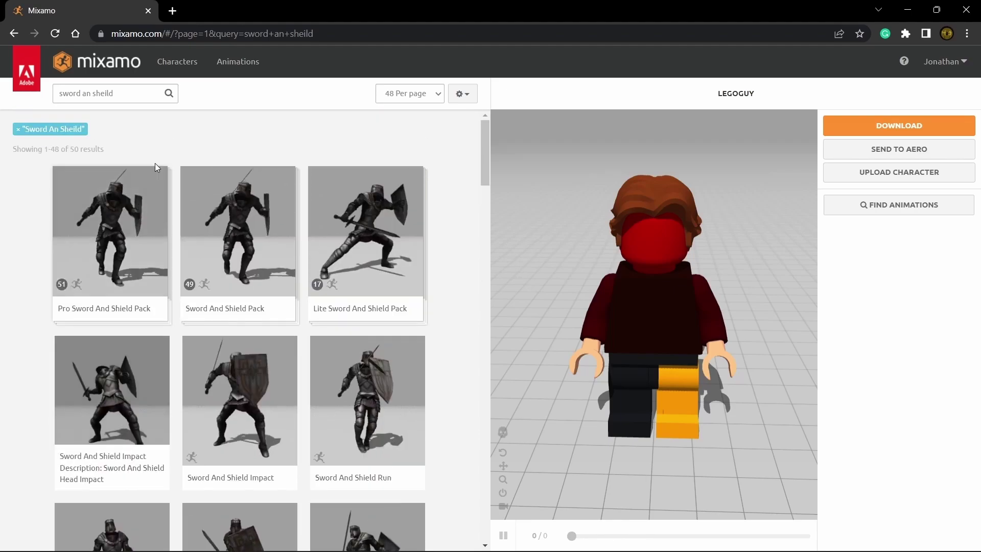
pyautogui.click(150, 94)
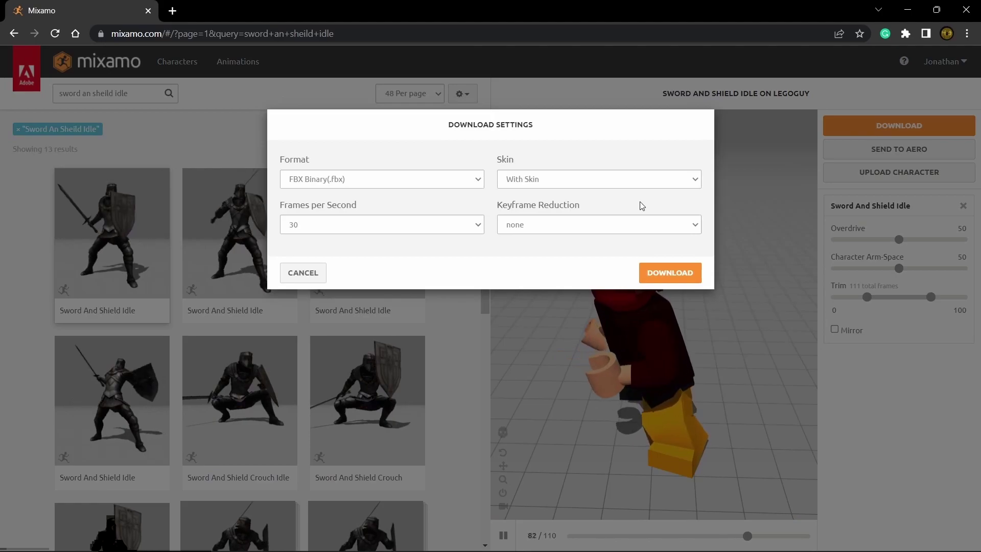
pyautogui.click(521, 185)
pyautogui.click(547, 206)
pyautogui.click(660, 279)
# Search for "sword an shield walk", apply Sword And Shield Walk to LegoGuy, enable In Place and set Overdrive to 63.
pyautogui.click(137, 94)
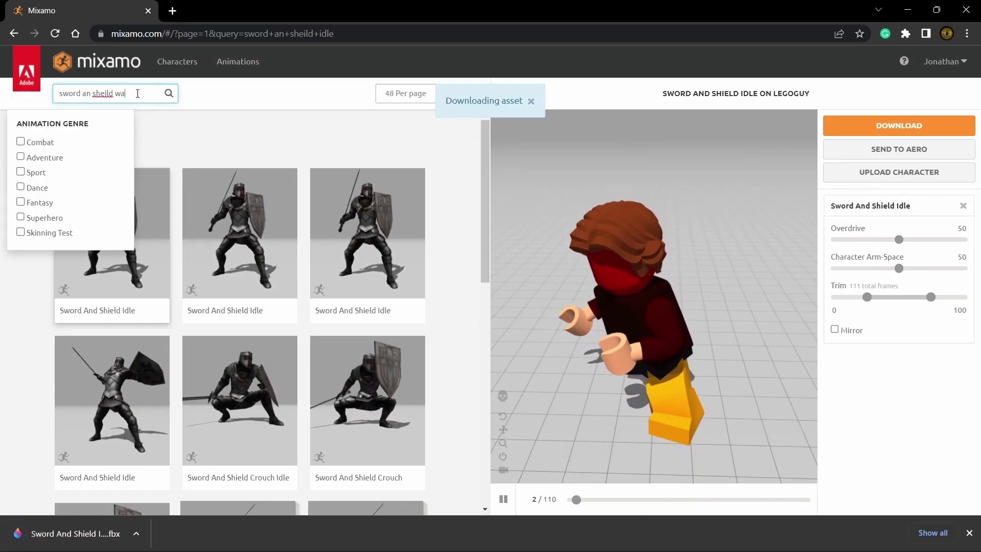
pyautogui.write('wa')
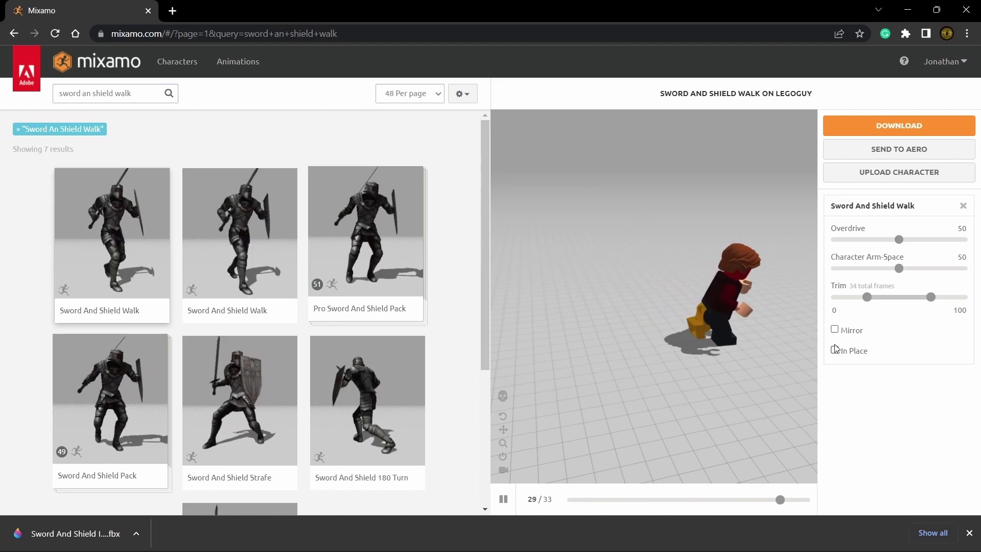
pyautogui.click(835, 350)
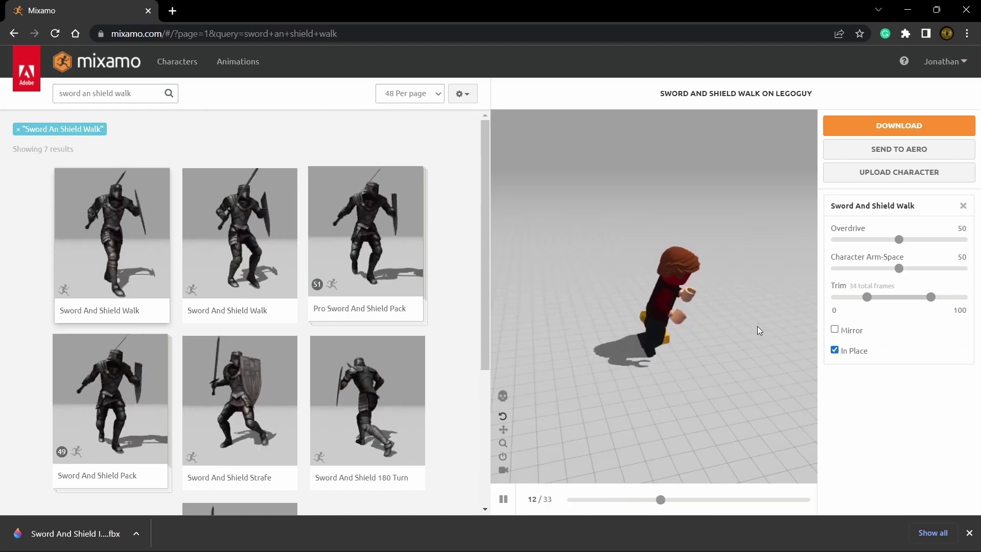
pyautogui.moveTo(757, 326); pyautogui.dragTo(685, 320)
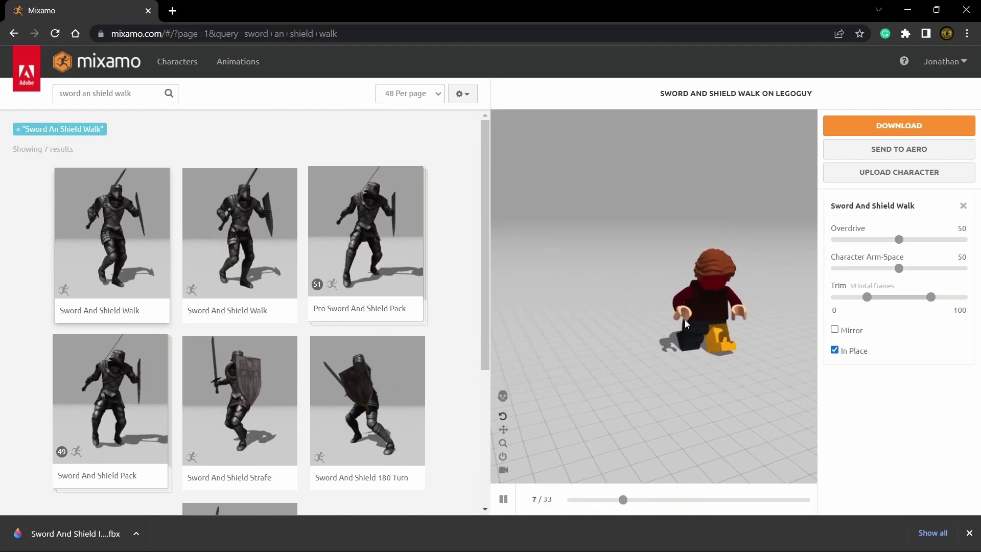
pyautogui.moveTo(898, 240); pyautogui.dragTo(917, 245)
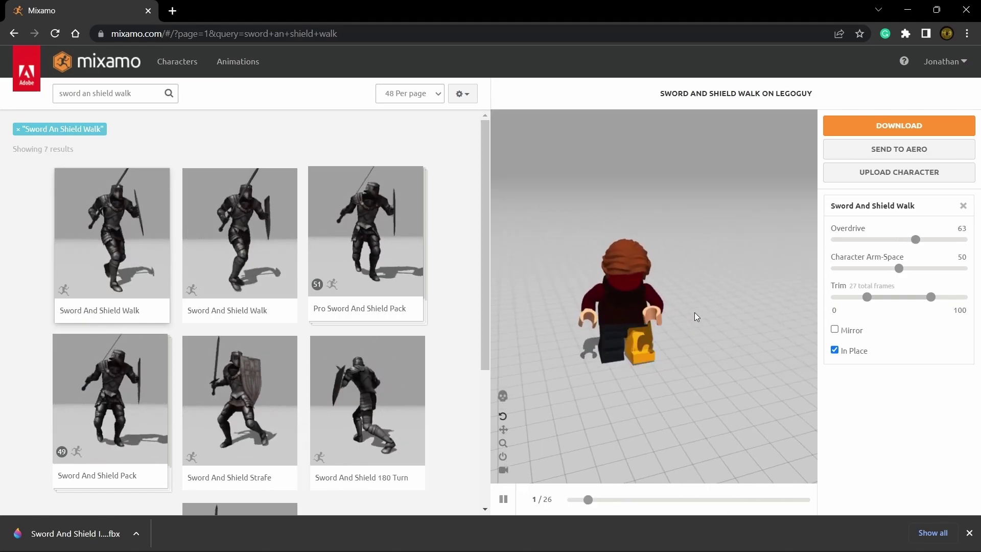
pyautogui.moveTo(700, 314); pyautogui.dragTo(637, 306)
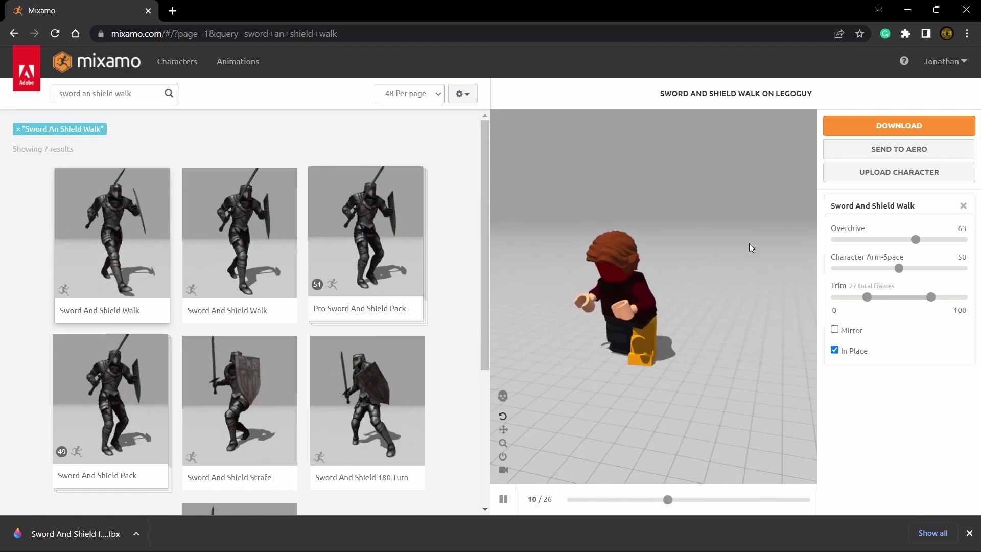
# Download the Sword And Shield Walk animation without skin.
pyautogui.click(899, 125)
pyautogui.click(572, 179)
pyautogui.click(562, 201)
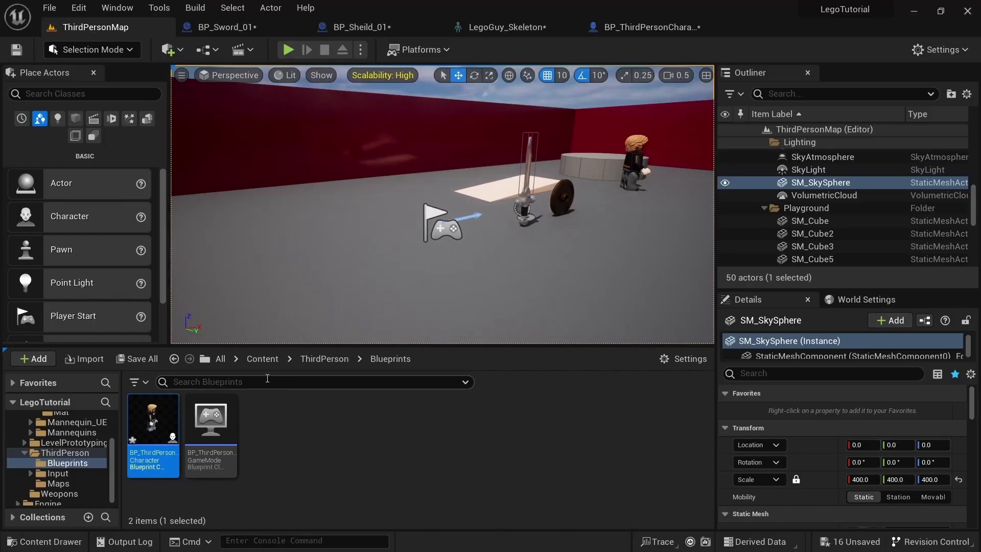
# In Unreal Engine, choose Sword And Shield Idle.fbx and Sword And Shield Walk.fbx from Downloads for import into the Characters/LegoGuy folder.
pyautogui.click(311, 361)
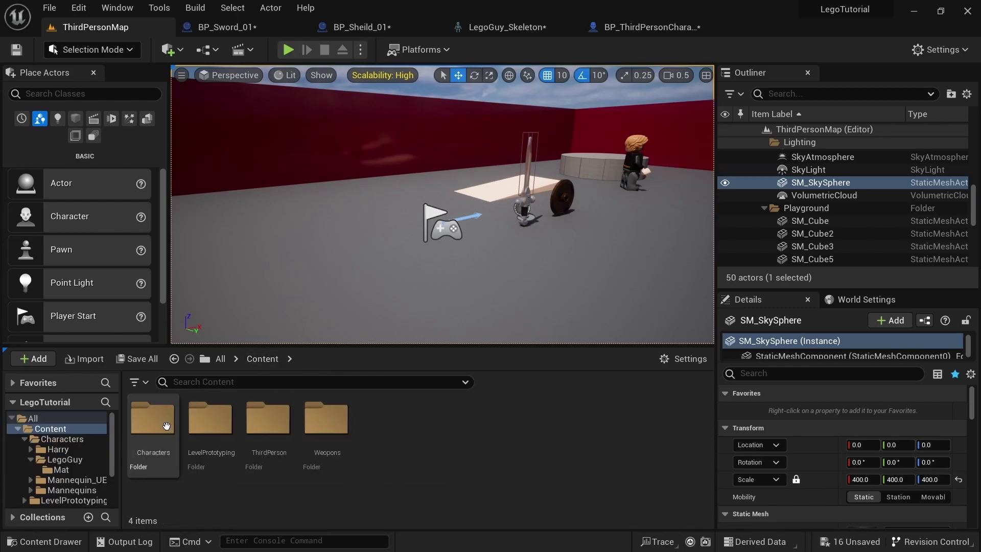
pyautogui.doubleClick(210, 419)
pyautogui.rightClick(289, 460)
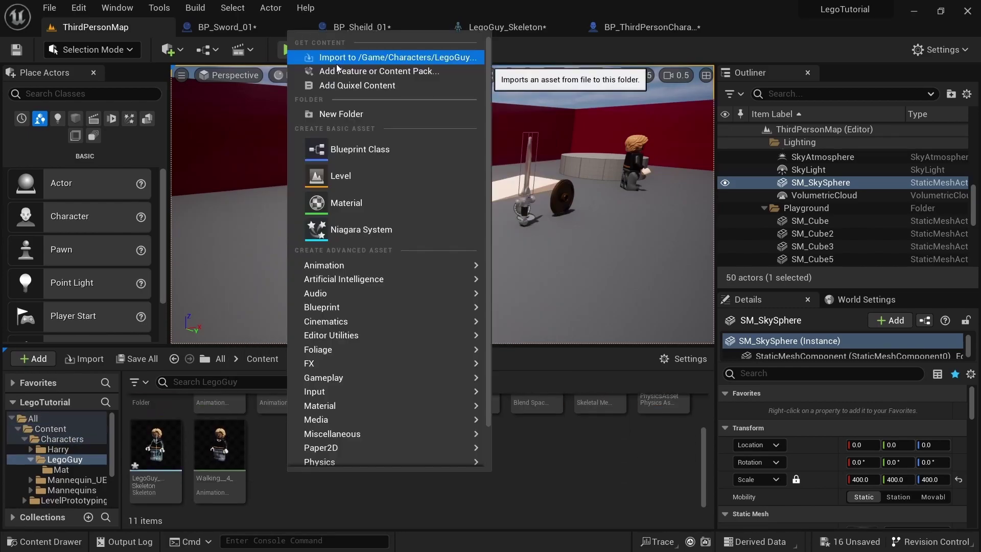
pyautogui.click(347, 57)
pyautogui.click(290, 165)
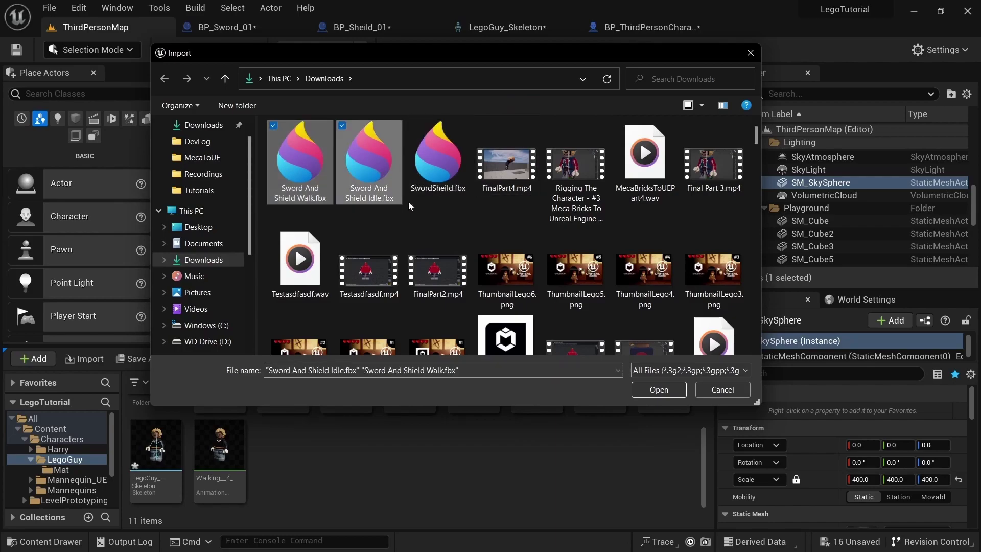
pyautogui.click(658, 389)
# Set the import skeleton to LegoGuy_Skeleton and import all the selected animations.
pyautogui.click(552, 126)
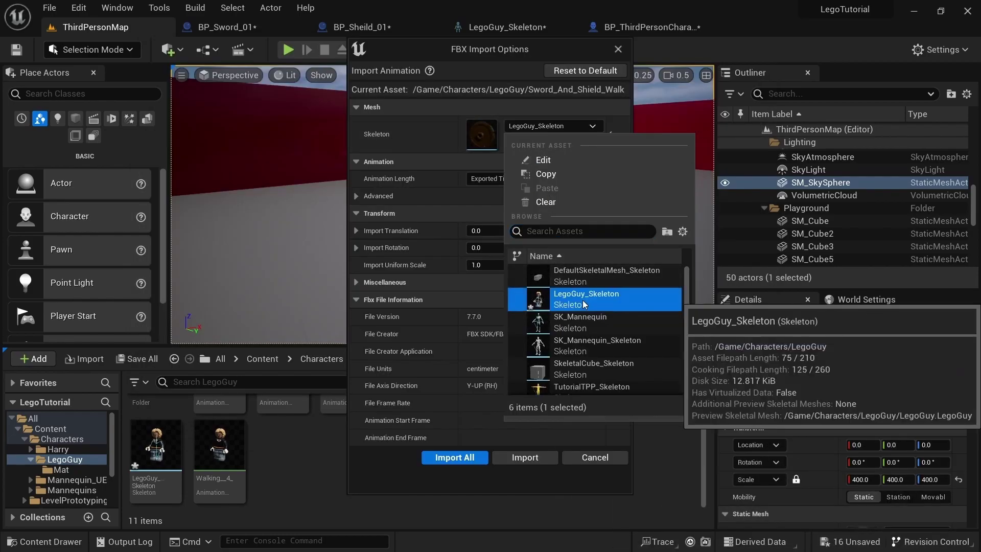
pyautogui.click(355, 168)
pyautogui.click(355, 168)
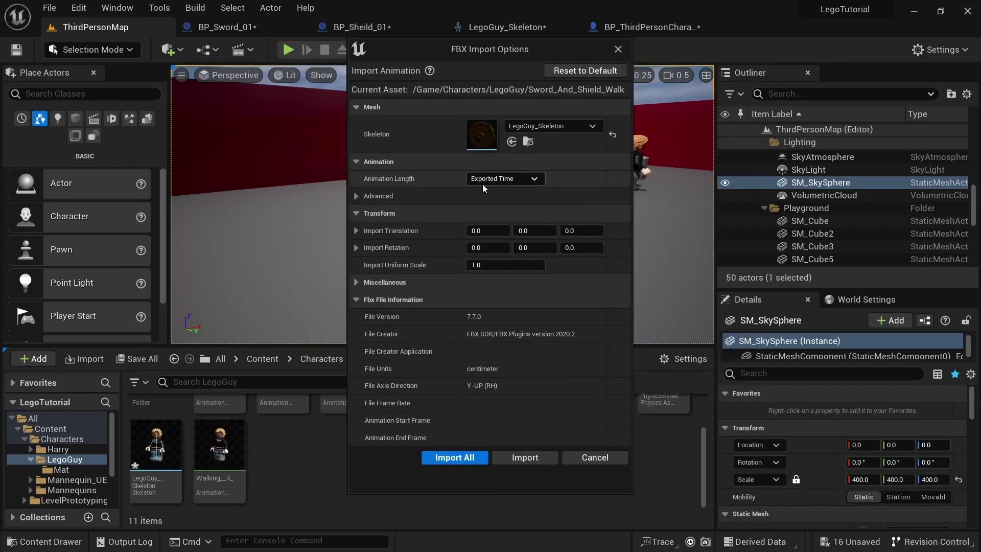
pyautogui.click(450, 458)
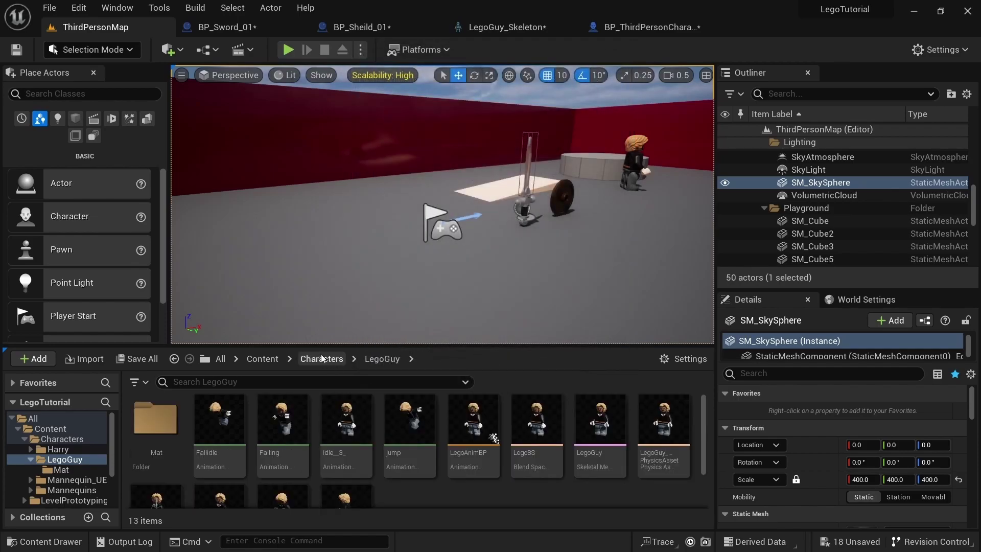
# Open the LegoAnimBP animation blueprint and the LegoBS blend space from the Characters/LegoGuy folder.
pyautogui.click(322, 359)
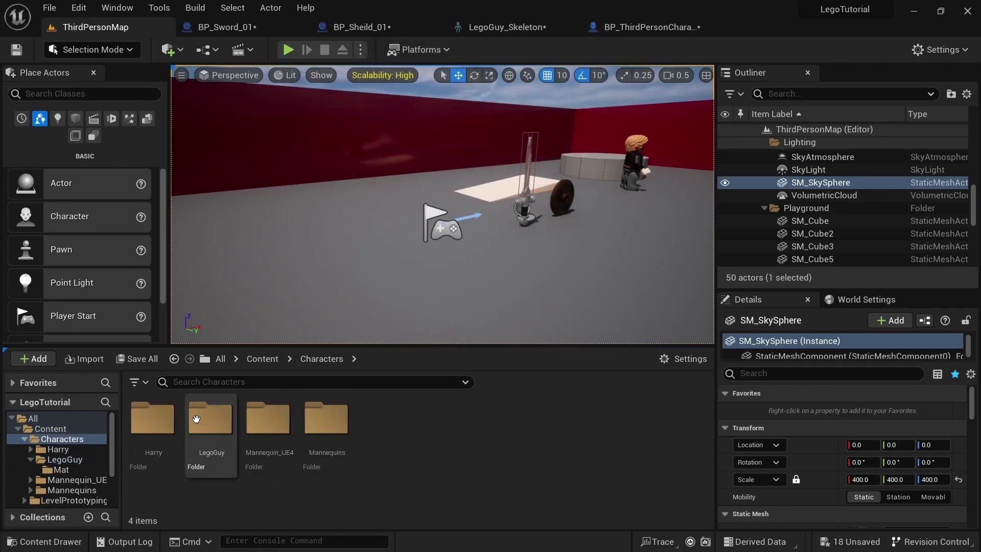
pyautogui.click(262, 359)
pyautogui.doubleClick(272, 424)
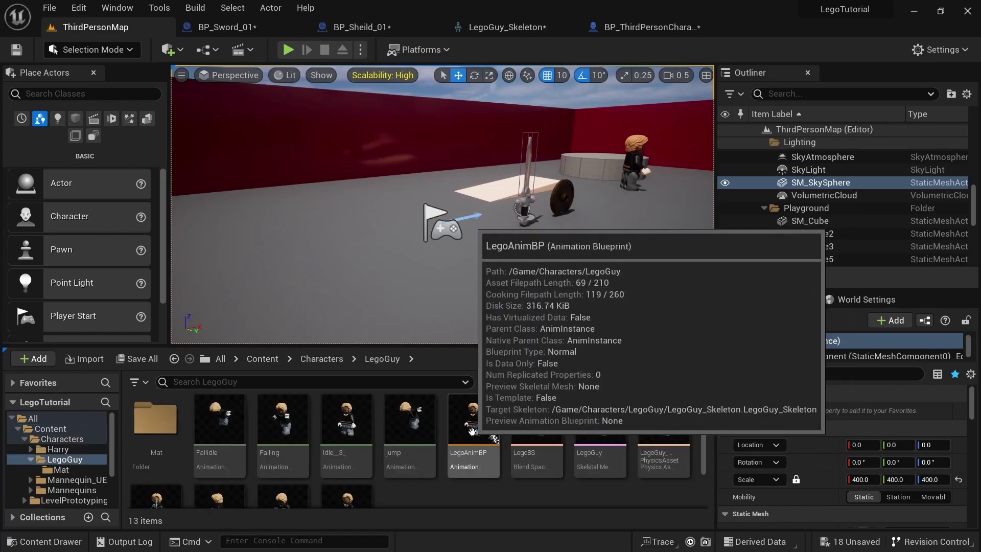
pyautogui.click(473, 429)
pyautogui.doubleClick(472, 429)
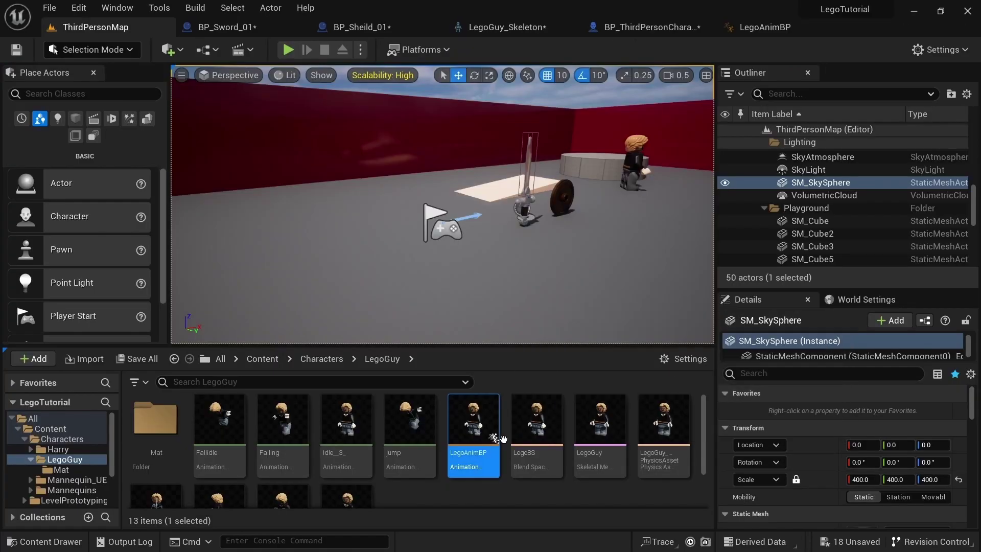
pyautogui.doubleClick(537, 424)
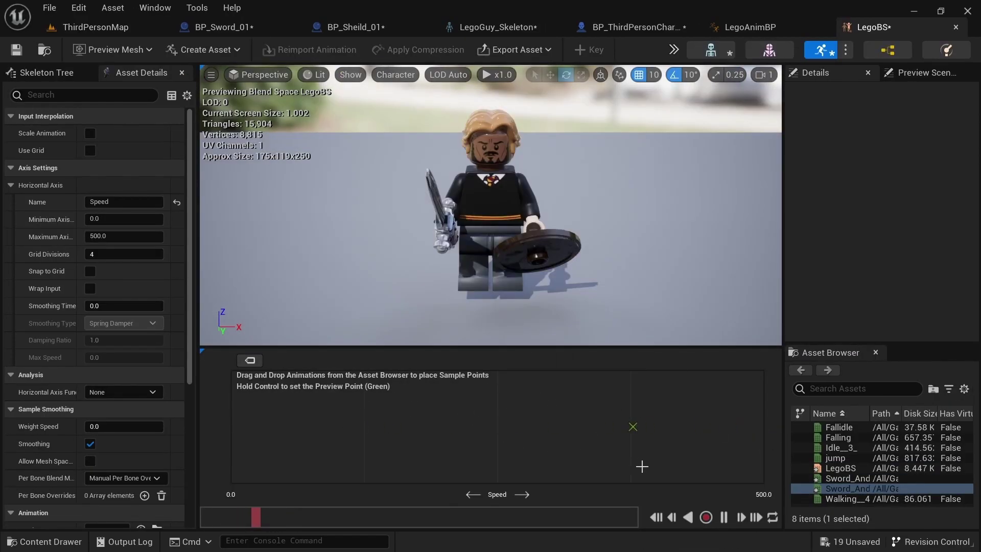
# In LegoBS, place Sword_And_Shield_Idle at Speed 0 and Sword_And_Shield_Walk both near the first grid division and at Speed 500.
pyautogui.moveTo(866, 480); pyautogui.dragTo(227, 427)
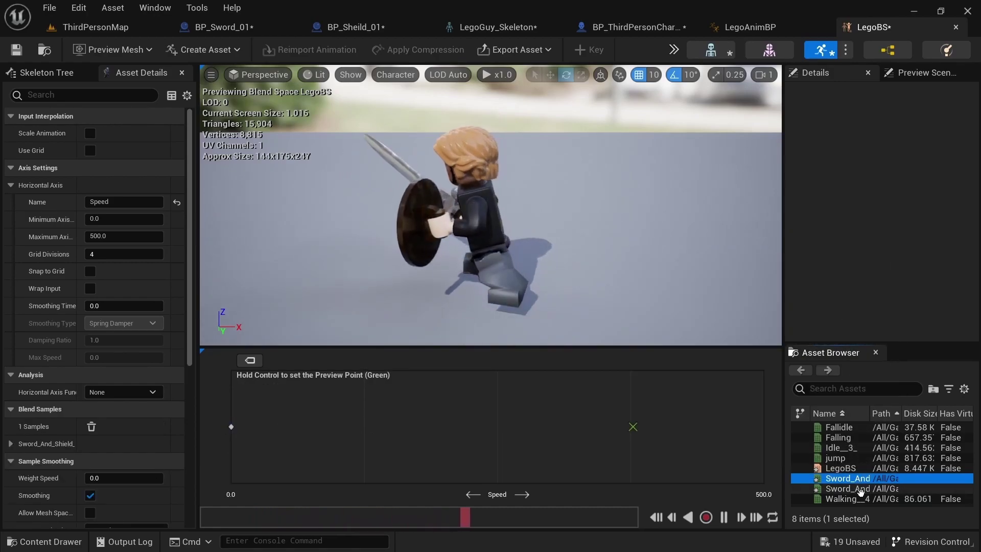
pyautogui.moveTo(861, 491); pyautogui.dragTo(368, 427)
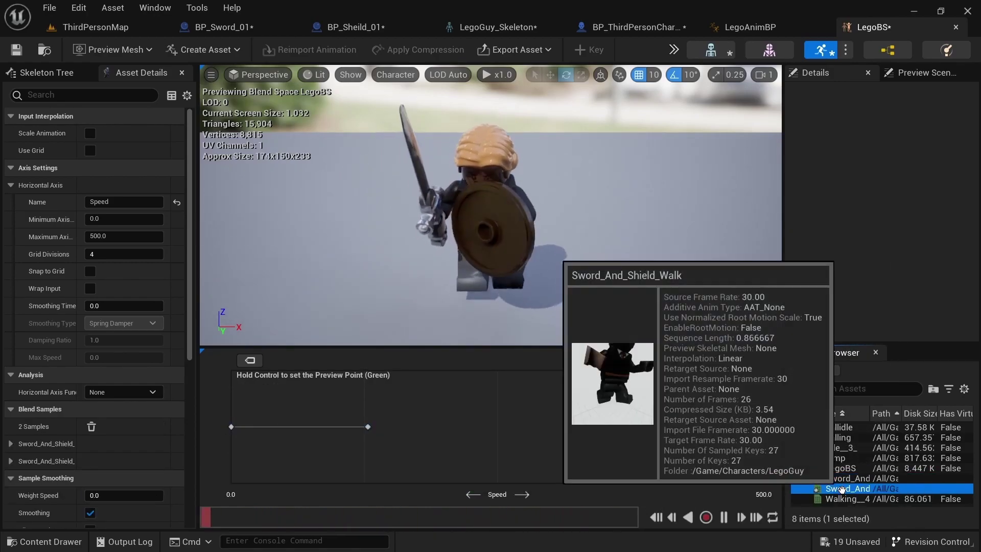
pyautogui.moveTo(842, 490); pyautogui.dragTo(764, 426)
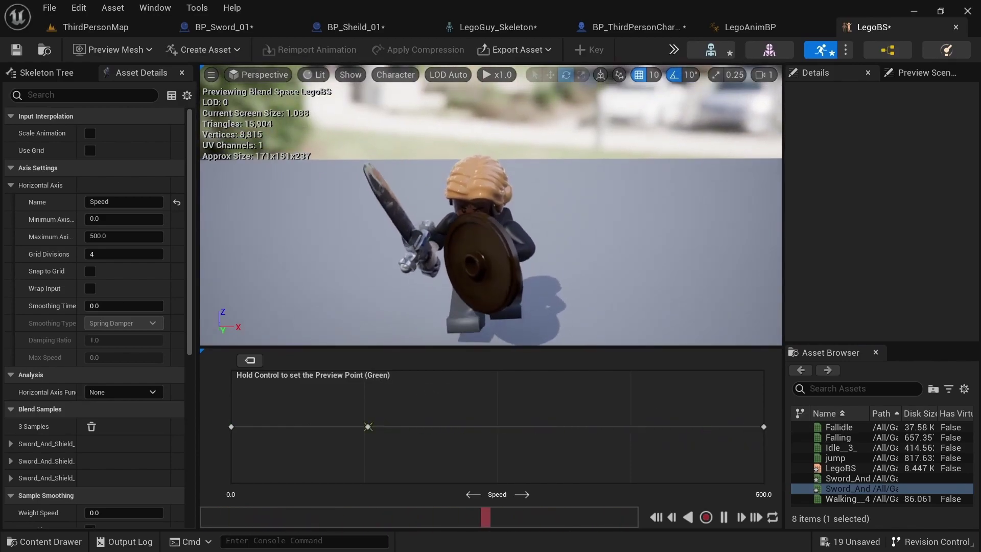
# In LegoGuy_Skeleton, set the preview controller to a specific animation and choose Sword_And_Shield_Walk.
pyautogui.click(466, 28)
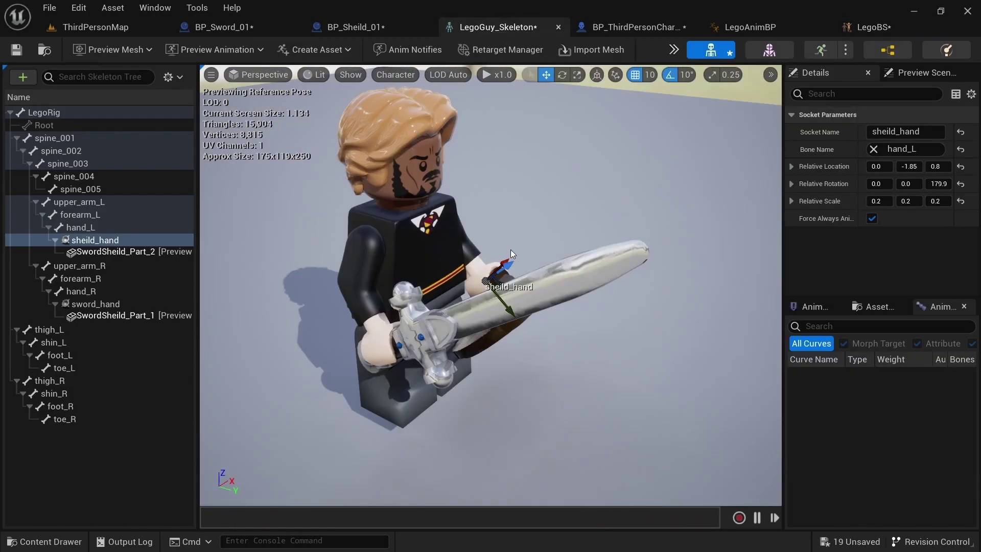
pyautogui.keyDown('alt'); pyautogui.moveTo(511, 249); pyautogui.dragTo(726, 166); pyautogui.keyUp('alt')
pyautogui.click(933, 75)
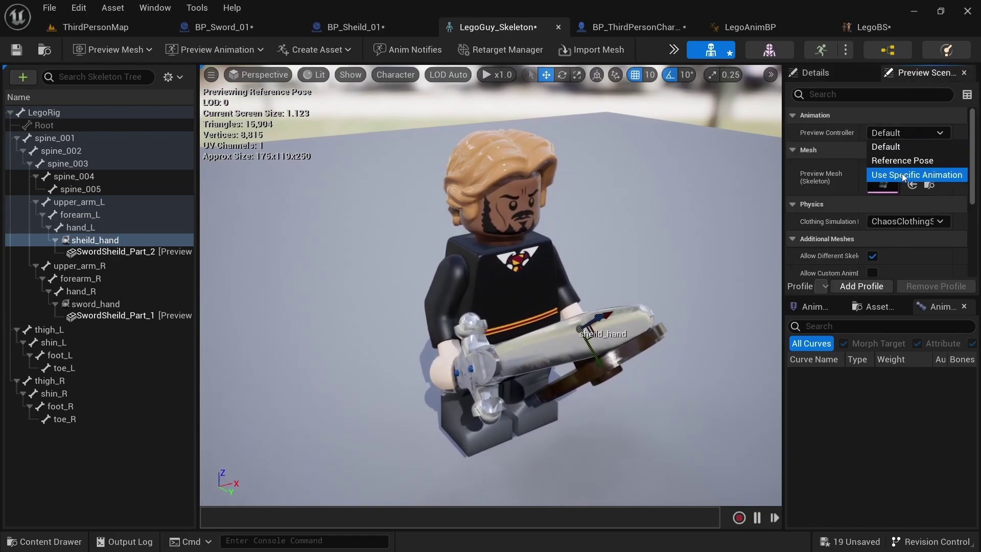
pyautogui.click(902, 174)
pyautogui.click(922, 152)
pyautogui.write('wal')
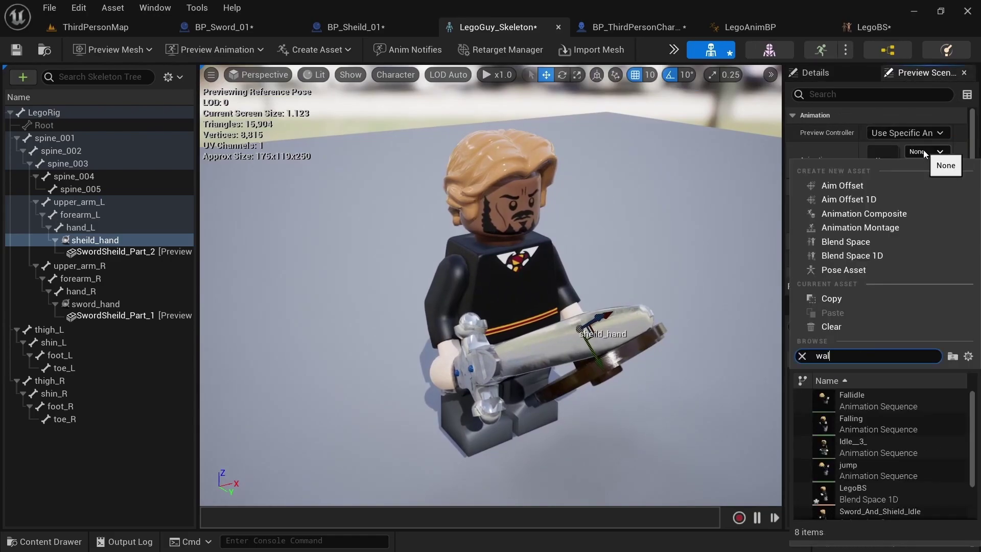
pyautogui.write('k')
pyautogui.press('Return')
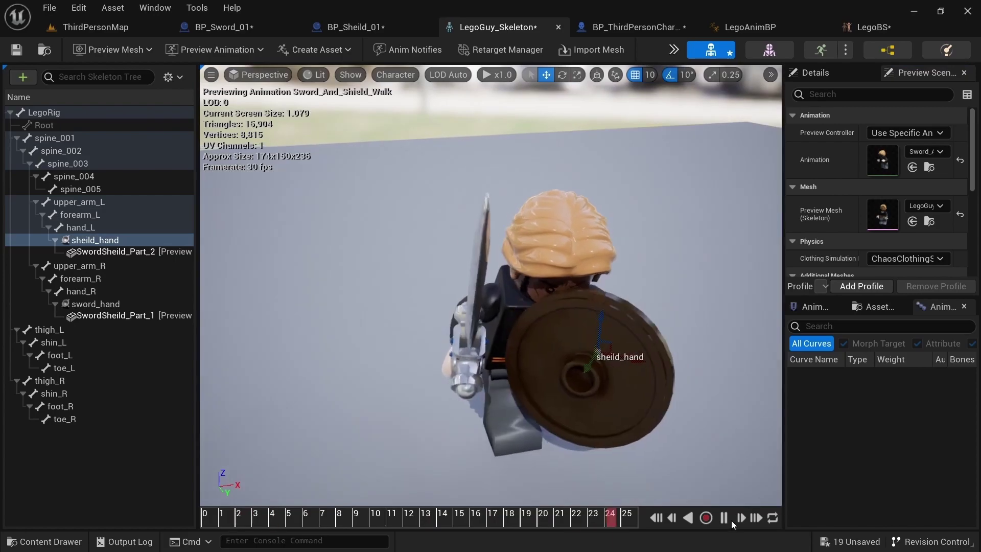
# Pause the walk preview and rotate the sheild_hand socket by about -20° so the shield faces forward.
pyautogui.click(725, 518)
pyautogui.keyDown('alt'); pyautogui.moveTo(613, 358); pyautogui.dragTo(388, 348); pyautogui.keyUp('alt')
pyautogui.click(93, 240)
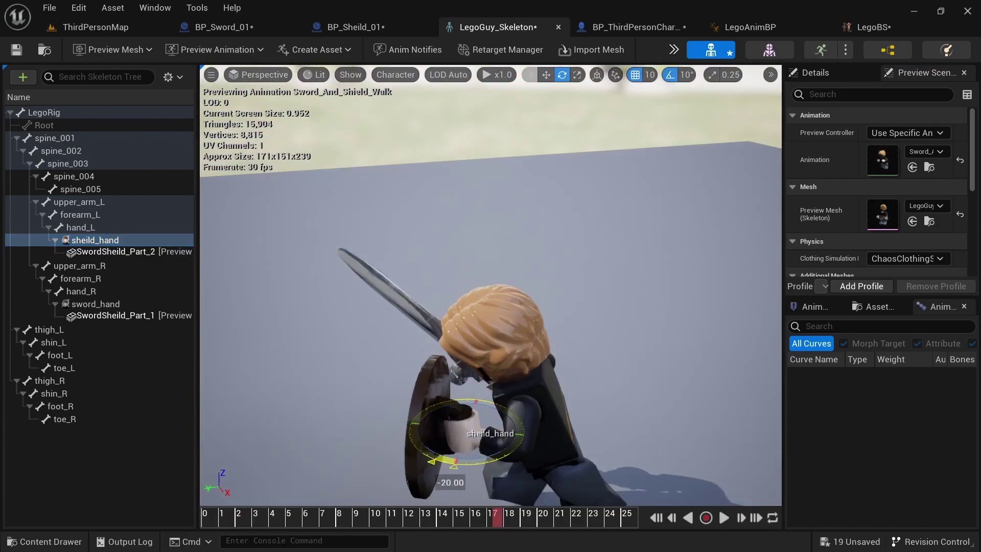
pyautogui.keyDown('alt'); pyautogui.moveTo(454, 462); pyautogui.dragTo(442, 310); pyautogui.keyUp('alt')
pyautogui.press('r')
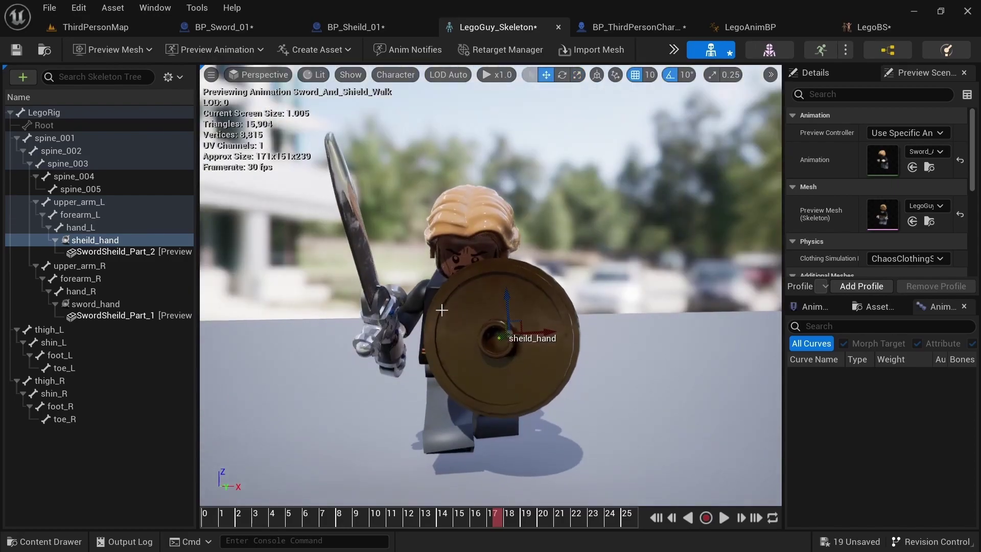
# In LegoAnimBP's Locomotion state machine, use Sword_And_Shield_Idle instead of Idle__3_ as the Idle state's animation.
pyautogui.click(797, 29)
pyautogui.click(479, 95)
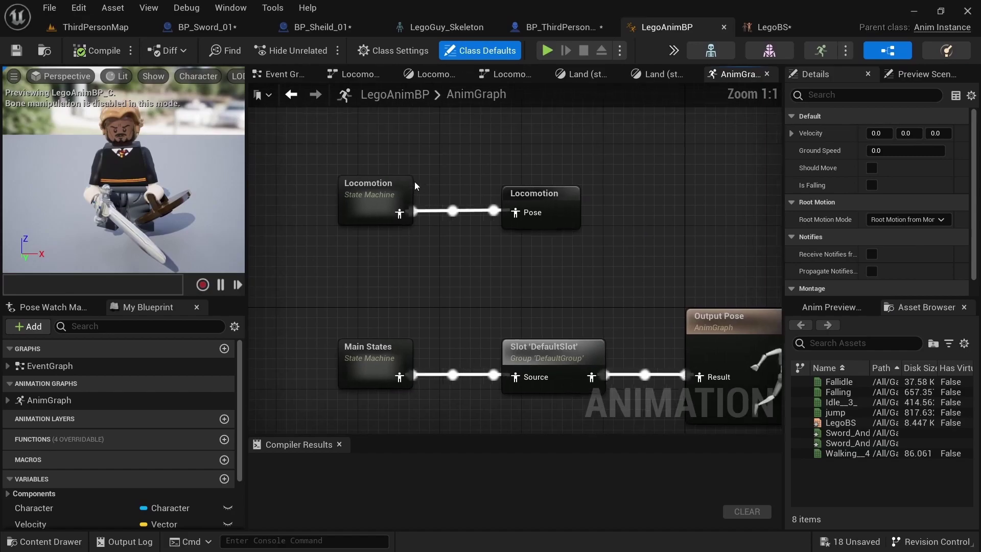
pyautogui.doubleClick(362, 199)
pyautogui.doubleClick(496, 263)
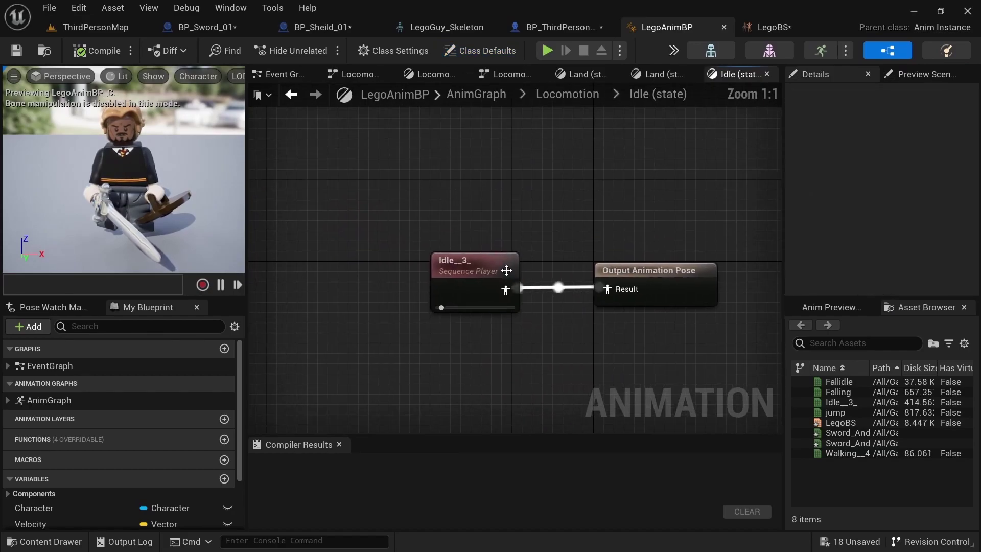
pyautogui.moveTo(879, 434); pyautogui.dragTo(466, 252)
# Check the LegoBS player in the Walk / Run state and review the LegoBS blend space.
pyautogui.click(576, 100)
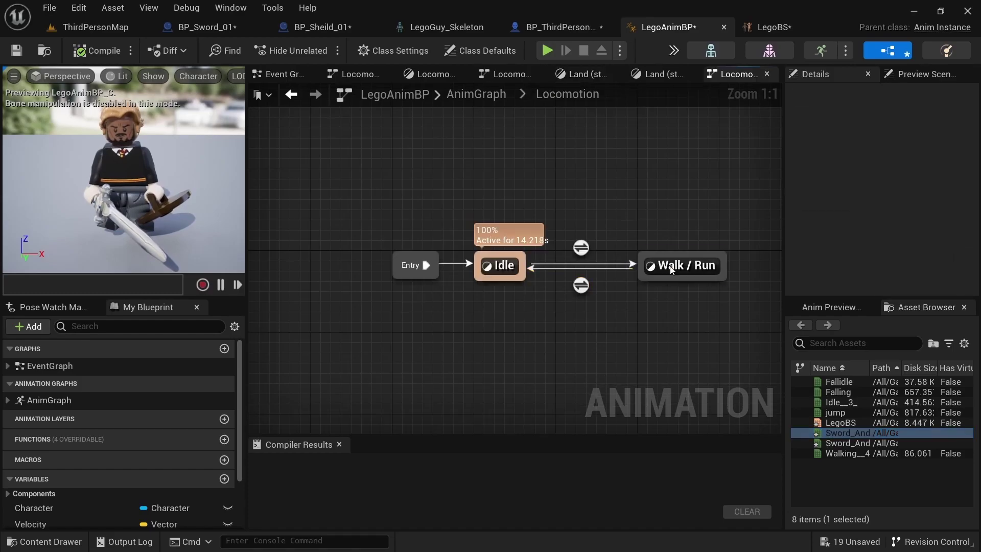
pyautogui.doubleClick(679, 265)
pyautogui.click(517, 253)
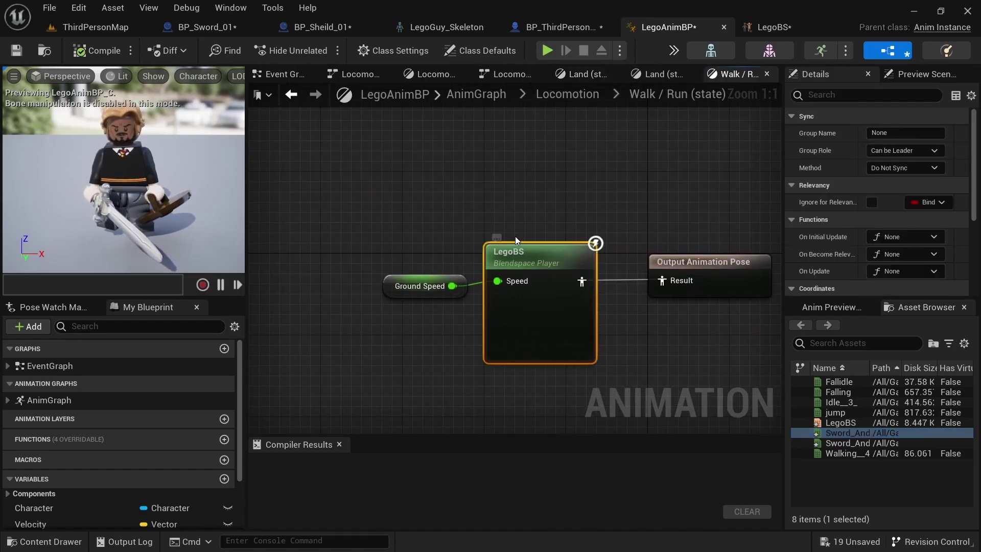
pyautogui.click(515, 236)
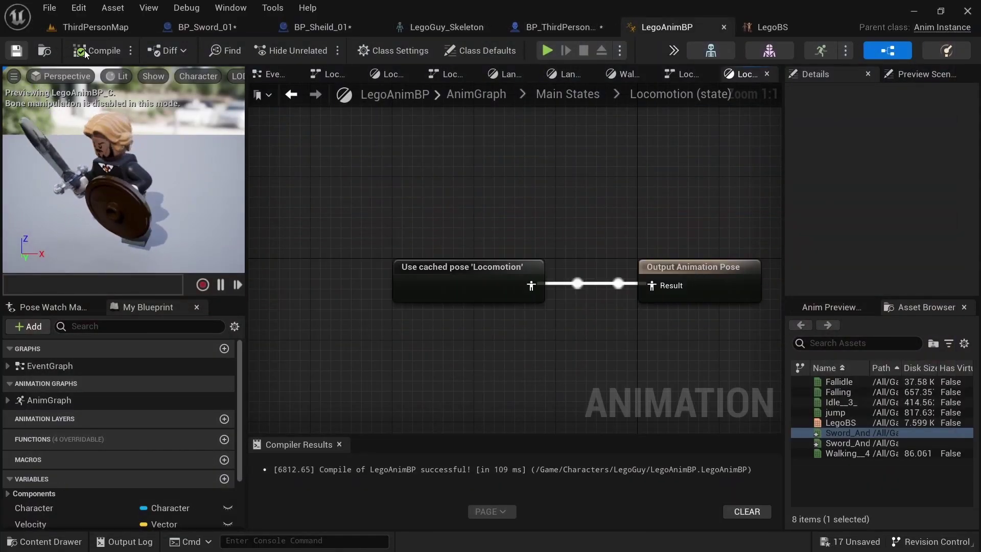
pyautogui.click(787, 29)
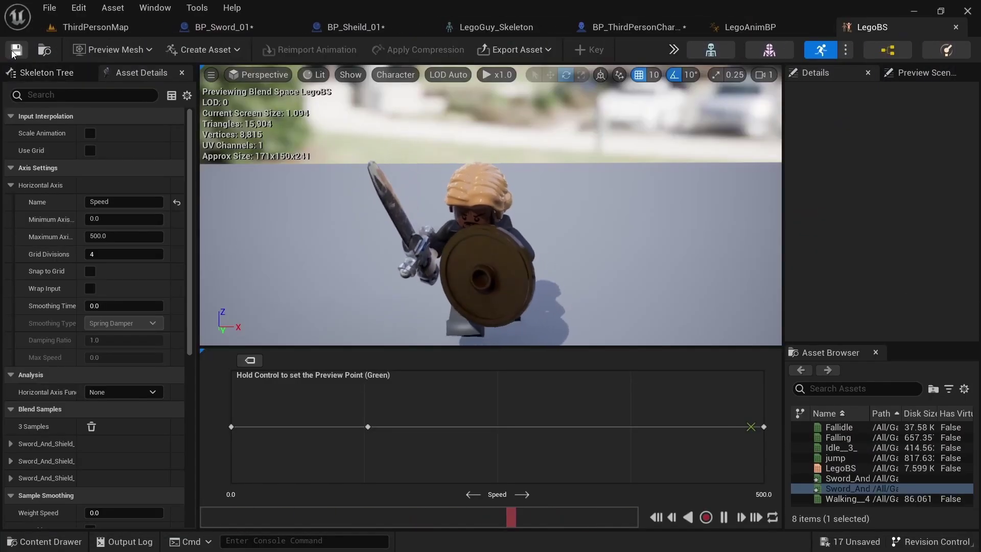
# Play-test the level, picking up the sword and shield and running and jumping around with LegoGuy.
pyautogui.click(615, 31)
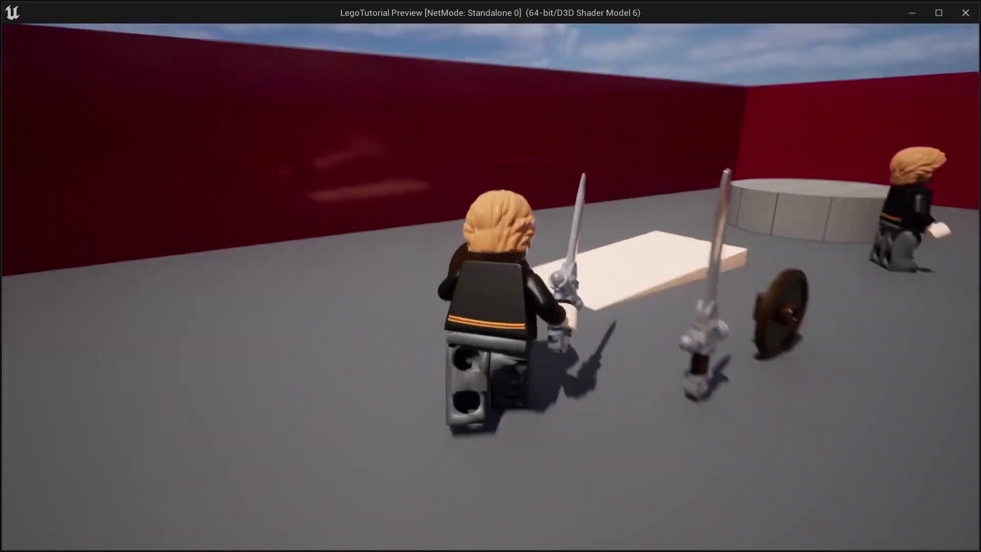
pyautogui.press('w')
pyautogui.press('space')
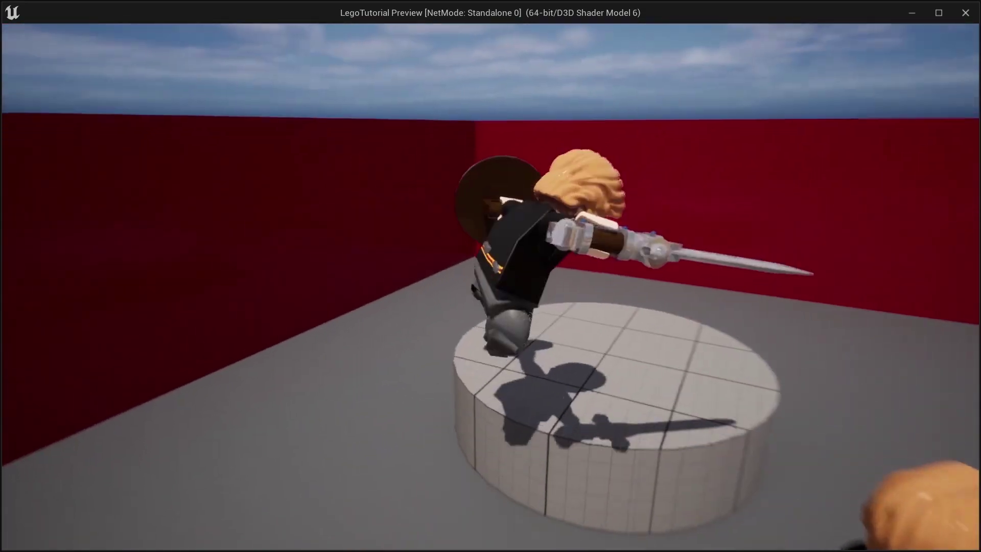
pyautogui.press('space')
pyautogui.press('s')
pyautogui.press('w')
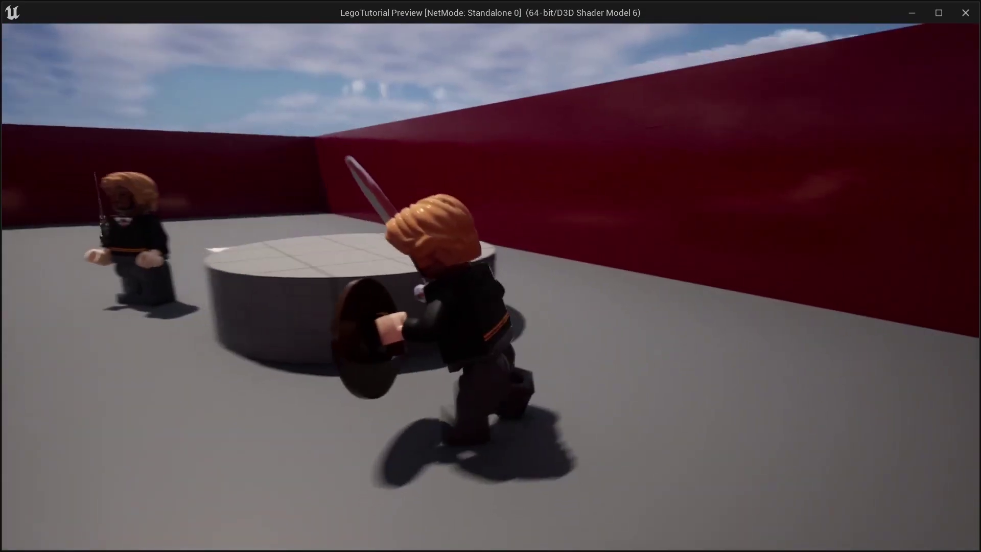
pyautogui.press('space')
pyautogui.press('w')
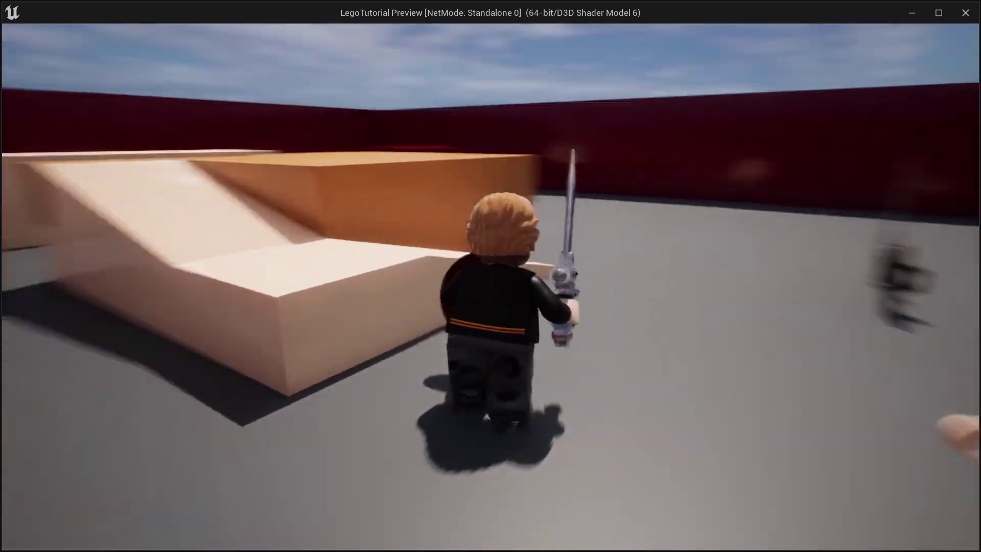
pyautogui.press('s')
pyautogui.press('a')
pyautogui.press('space')
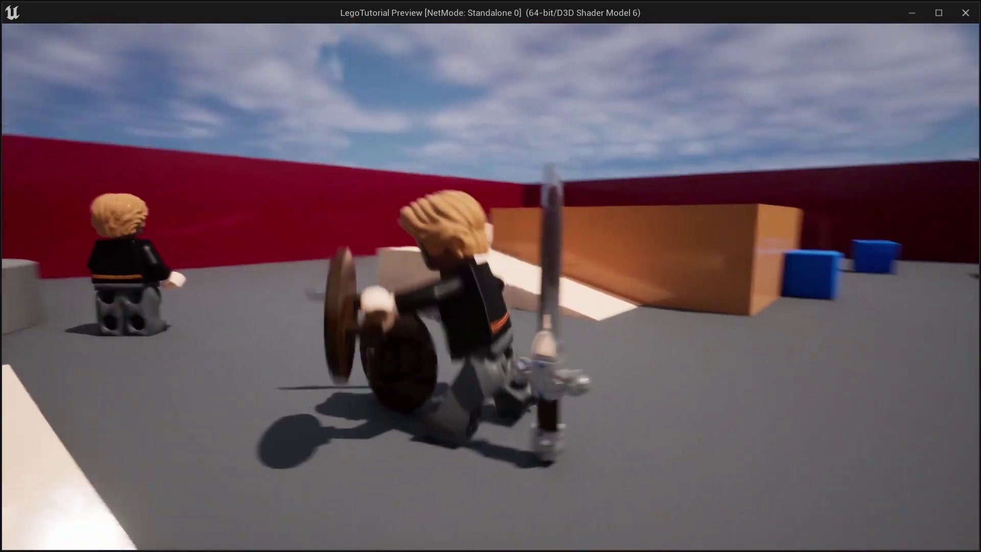
pyautogui.press('d')
pyautogui.press('space')
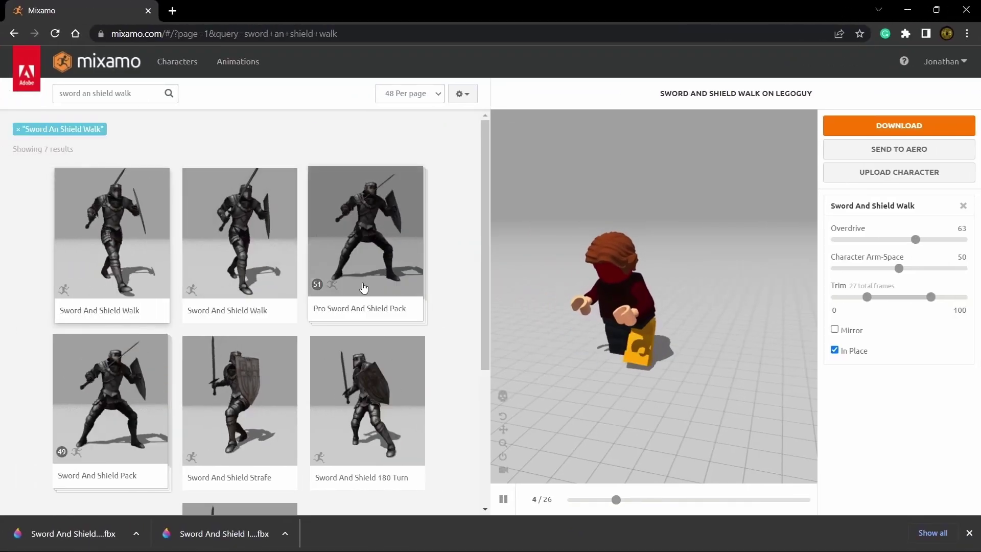
# In Mixamo, search for "sword an shield jump", apply Sword And Shield Jump to LegoGuy and download it.
pyautogui.scroll(-1, 255, 235)
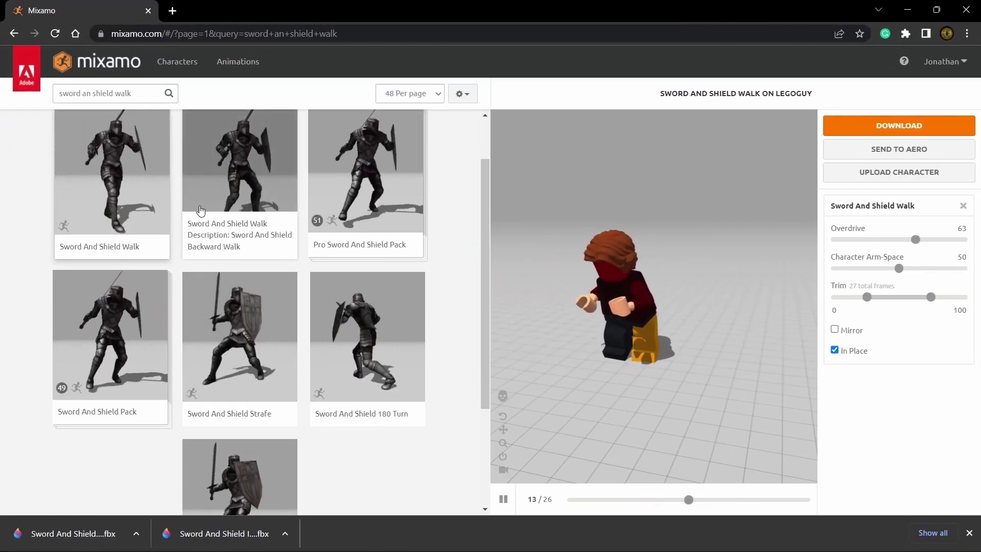
pyautogui.scroll(-3, 200, 211)
pyautogui.scroll(4, 212, 284)
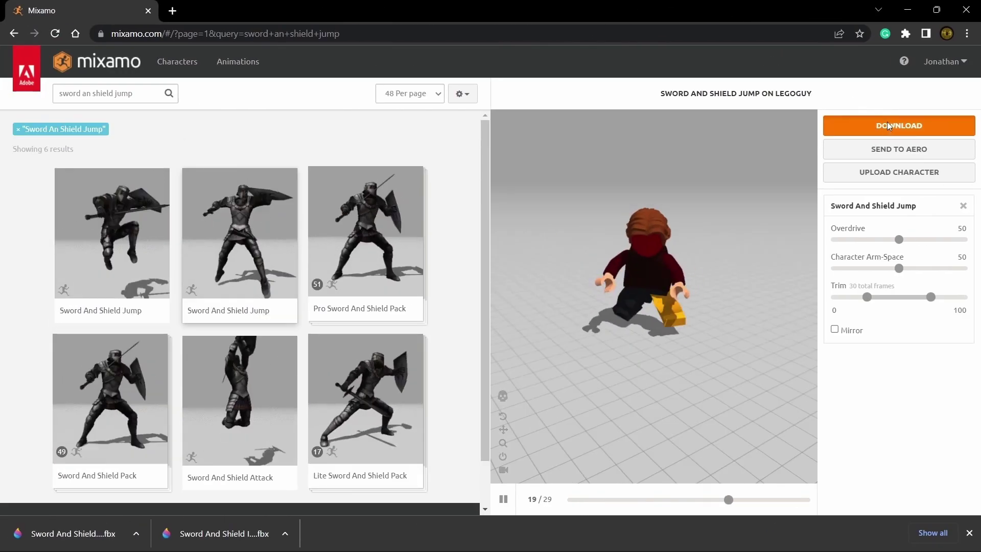
pyautogui.click(889, 123)
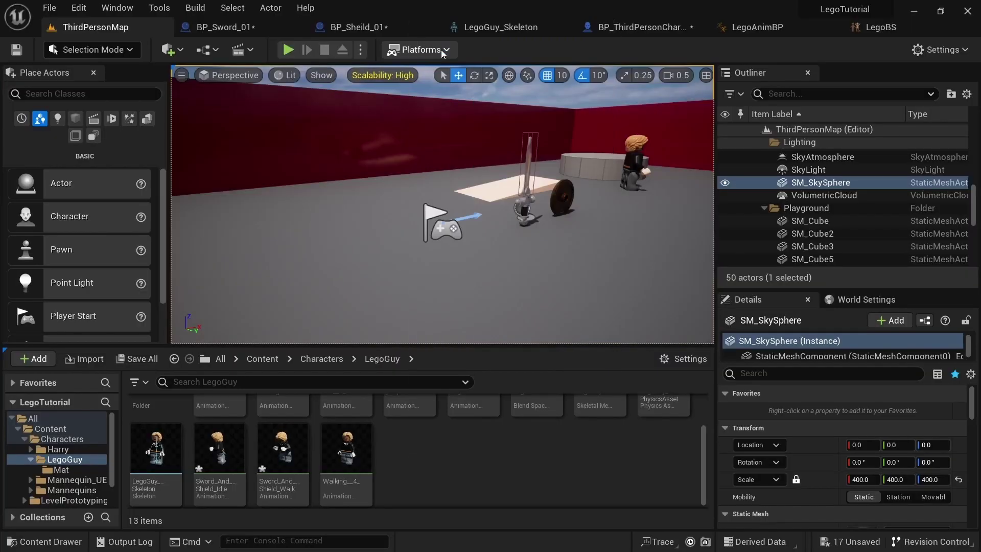
# In Unreal Engine, import Sword And Shield Jump.fbx into the LegoGuy folder and rename it Sword_And_Shield_Jump_01.
pyautogui.doubleClick(313, 167)
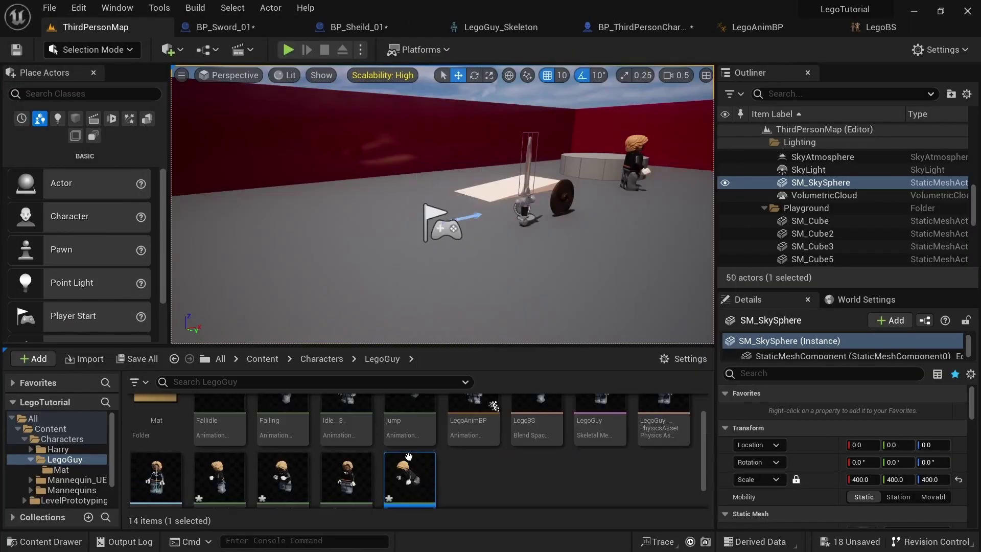
pyautogui.press('F2')
pyautogui.write('_01')
pyautogui.press('Return')
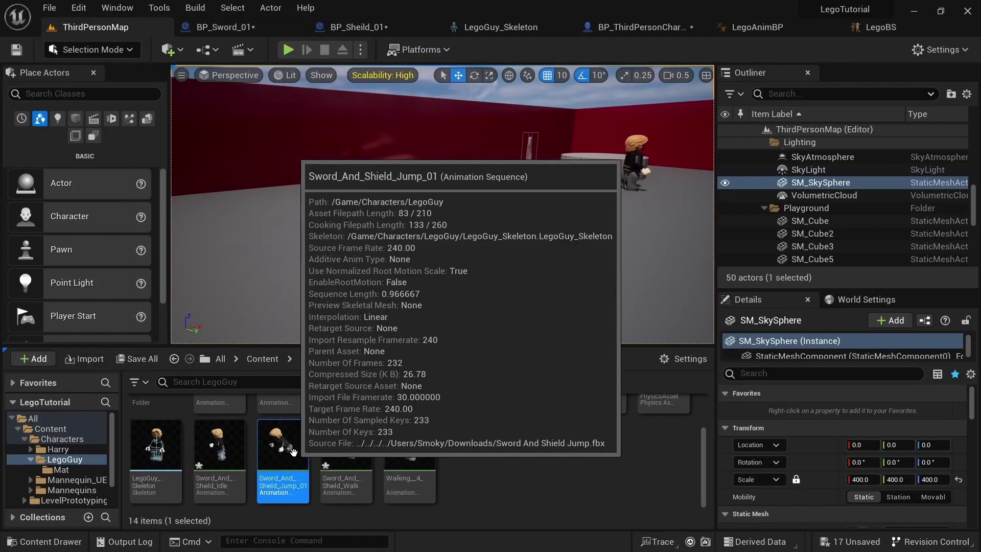
# Duplicate the jump animation twice and rename the three copies Sword_And_Shield_Jump_Up, Sword_And_Shield_Jump_Idle and Sword_And_Shield_Jump_Land.
pyautogui.click(515, 482)
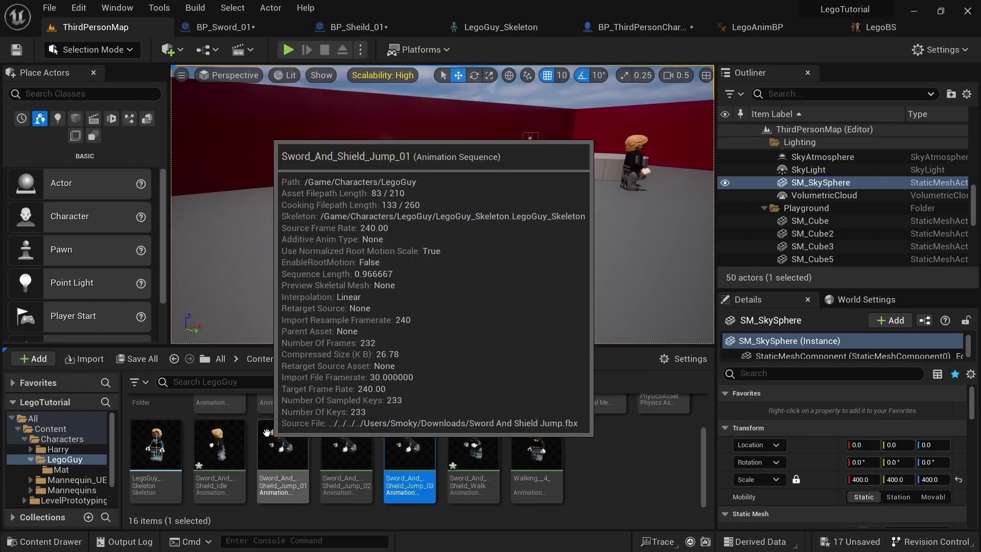
pyautogui.click(276, 439)
pyautogui.click(350, 445)
pyautogui.click(414, 450)
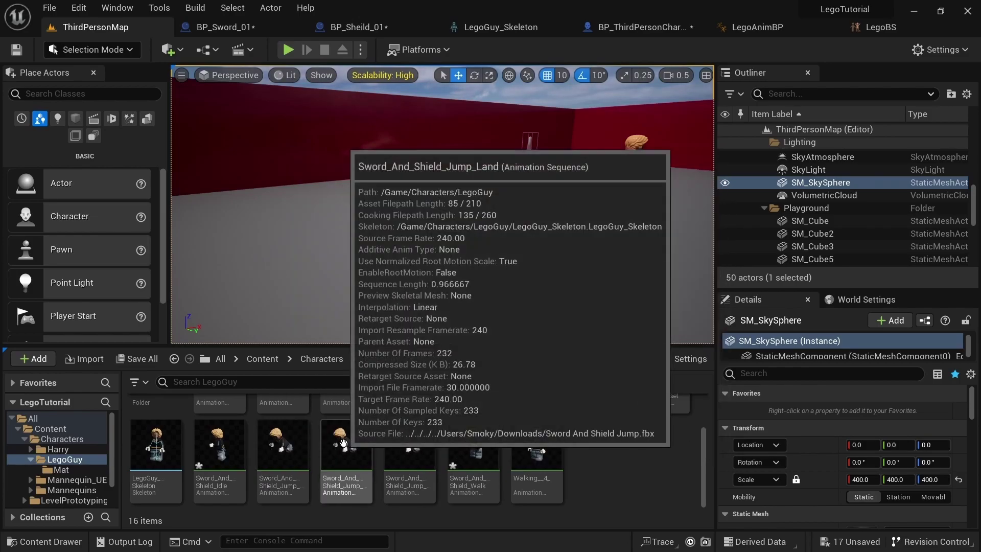
# Open Sword_And_Shield_Jump_Up and trim it at about frame 115 to keep the take-off part.
pyautogui.doubleClick(409, 445)
pyautogui.moveTo(488, 336); pyautogui.dragTo(548, 336)
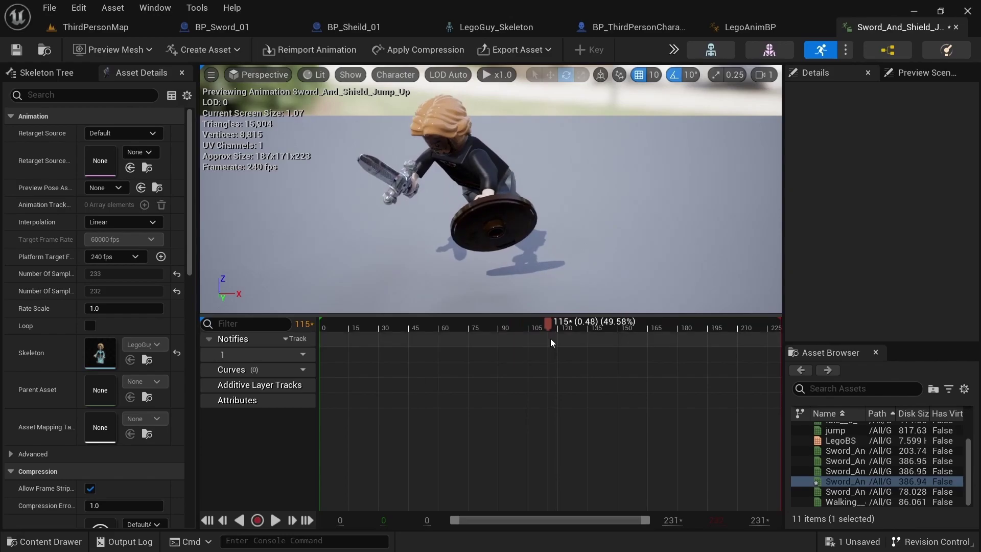
pyautogui.rightClick(550, 338)
pyautogui.click(566, 311)
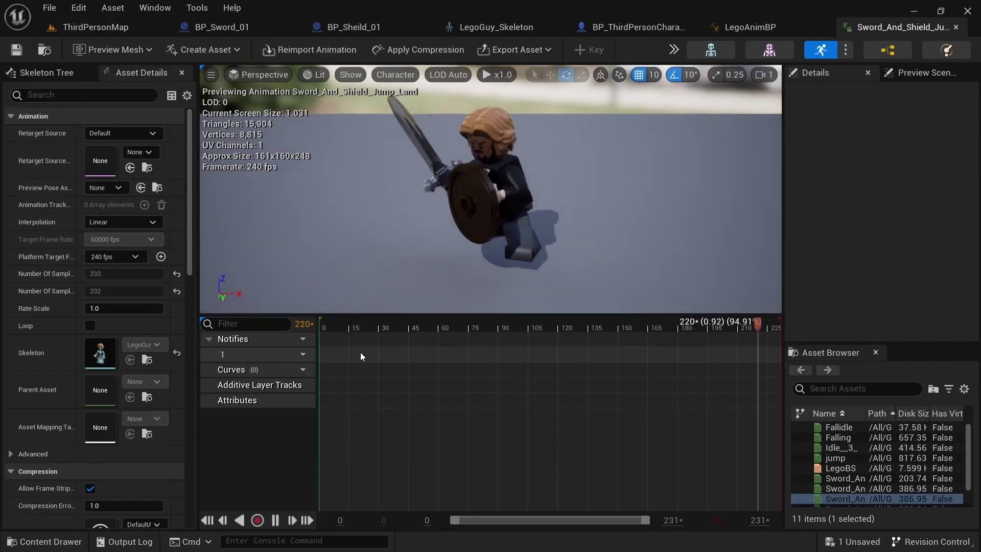
# Scrub through Sword_And_Shield_Jump_Land and trim it to the landing part of the jump.
pyautogui.moveTo(368, 342); pyautogui.dragTo(388, 340)
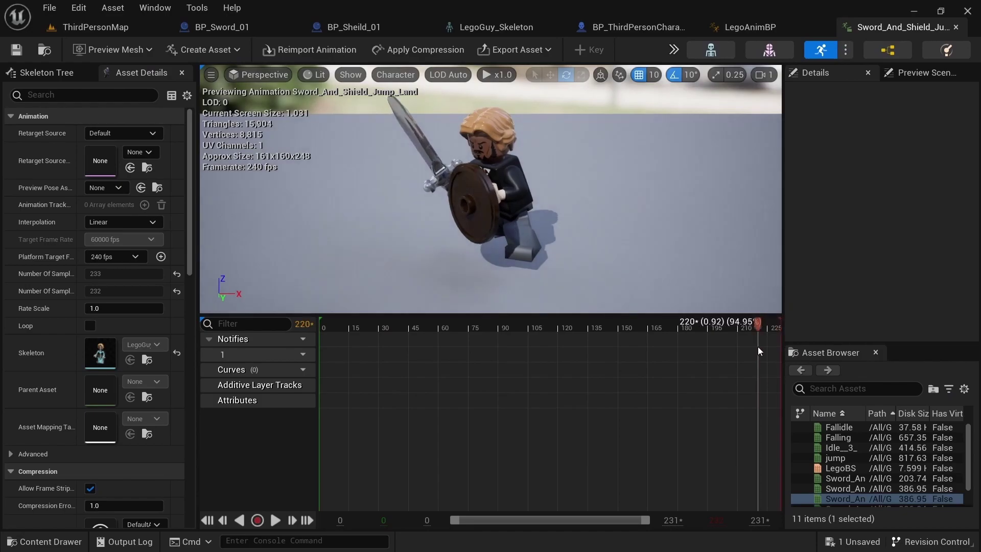
pyautogui.moveTo(685, 336); pyautogui.dragTo(426, 327)
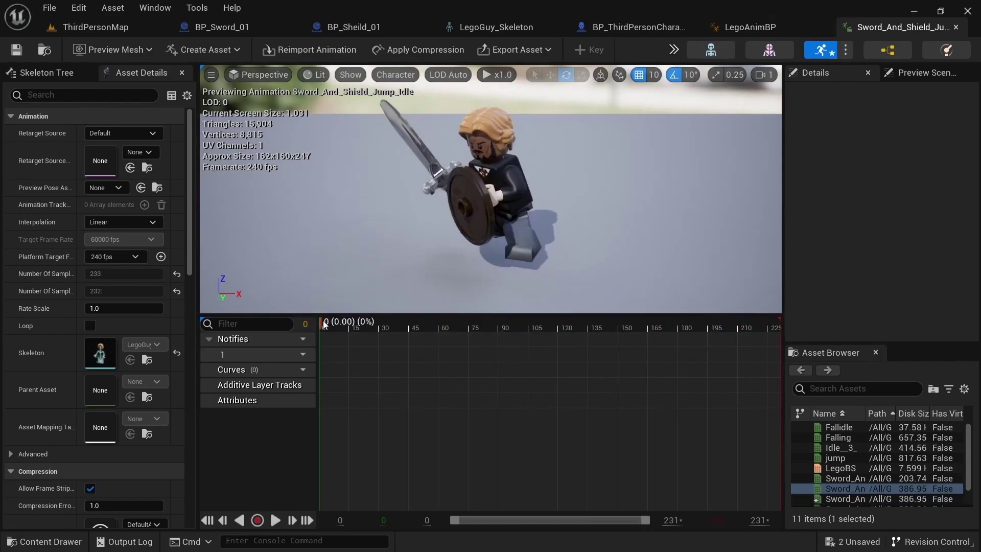
# In Sword_And_Shield_Jump_Idle, remove frames 0 to 143 and cut the end to leave a short mid-air section.
pyautogui.moveTo(324, 325); pyautogui.dragTo(559, 340)
pyautogui.rightClick(559, 338)
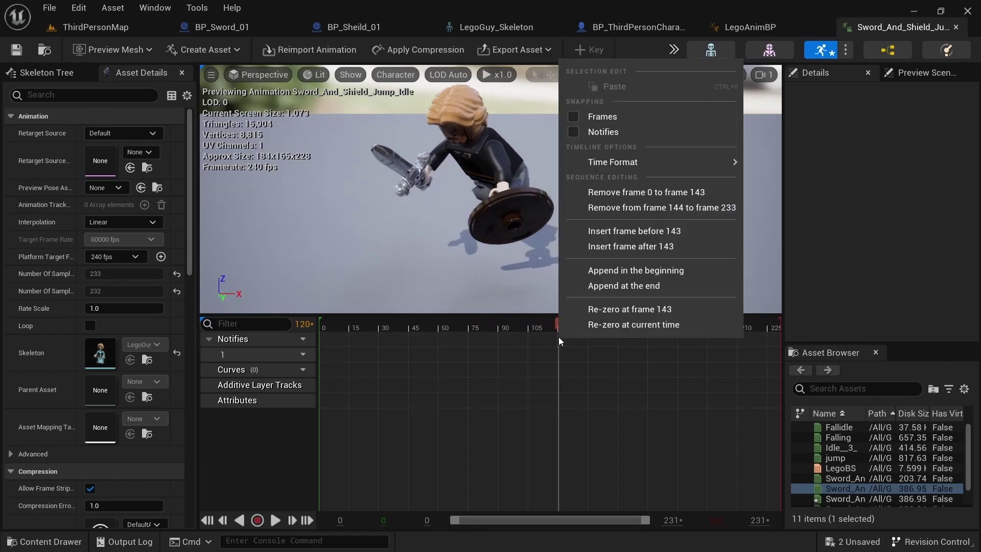
pyautogui.moveTo(631, 164)
pyautogui.click(637, 192)
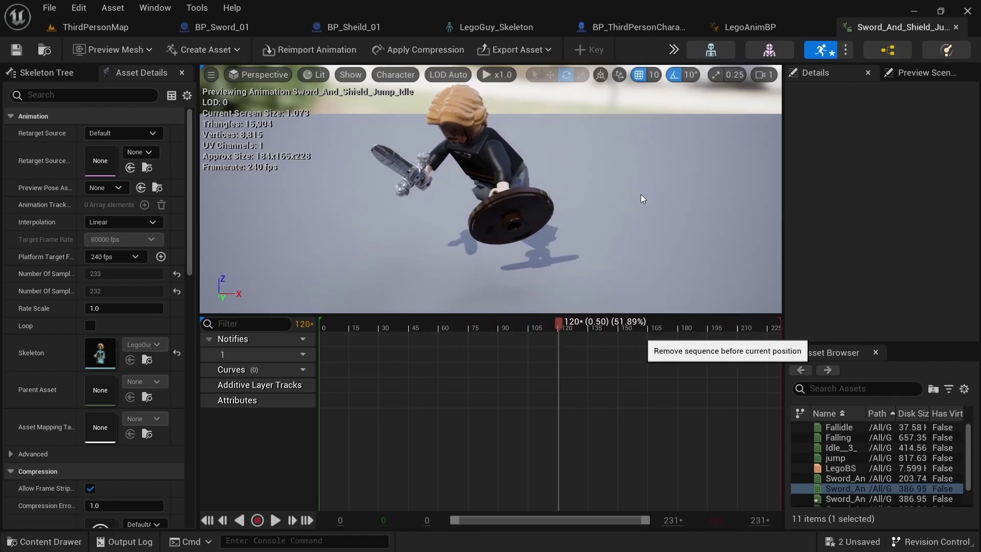
pyautogui.rightClick(320, 345)
pyautogui.click(418, 215)
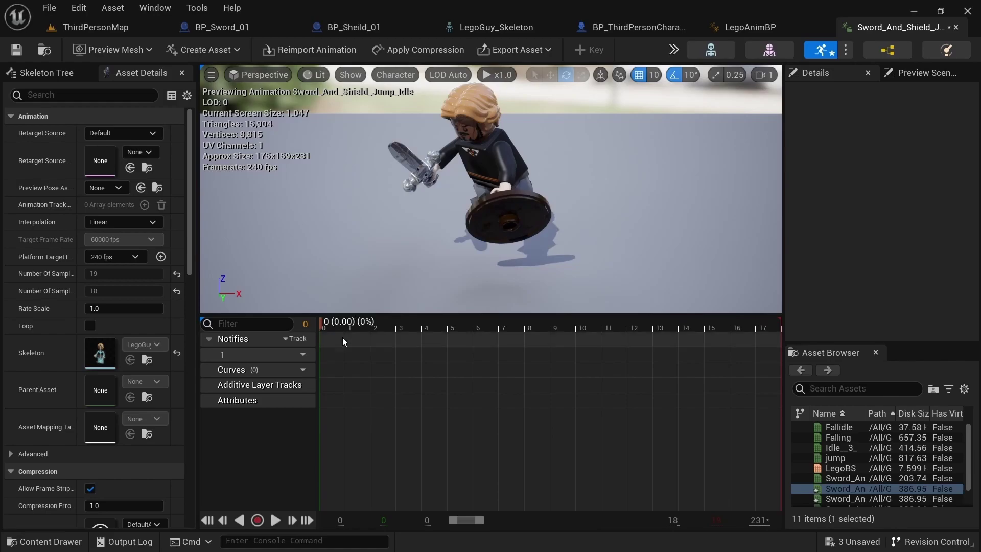
# Remove the surplus frames of Sword_And_Shield_Jump_Idle until only a single-frame mid-air pose is left.
pyautogui.rightClick(368, 329)
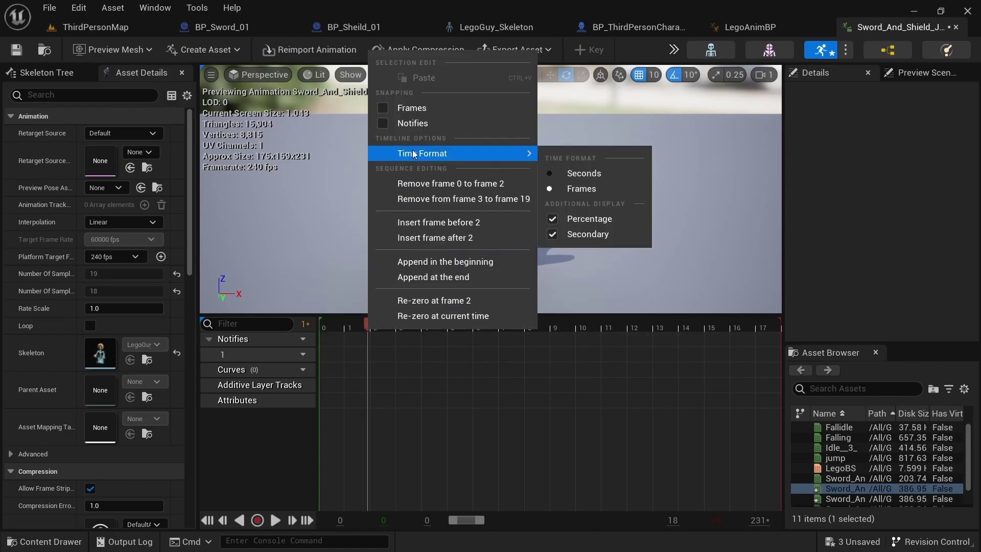
pyautogui.click(430, 183)
pyautogui.rightClick(352, 329)
pyautogui.click(382, 268)
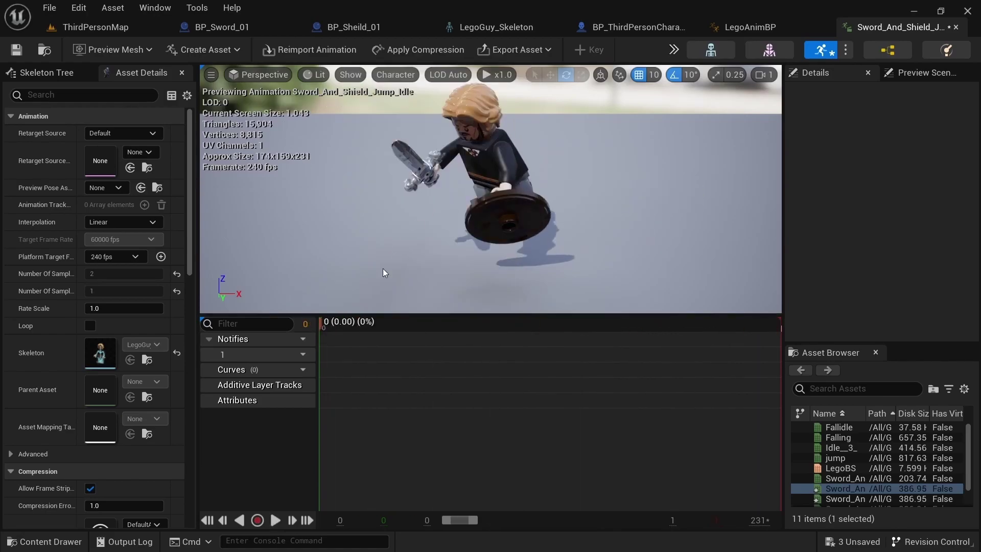
pyautogui.hotkey('ctrl', 's')
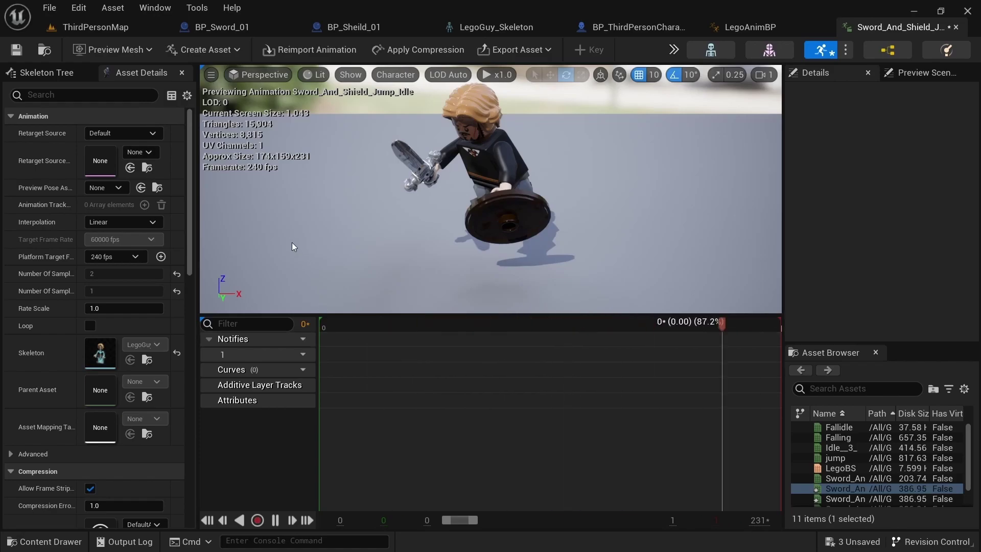
# In LegoAnimBP's Main States machine, add the Sword_And_Shield_Jump_Up animation to the Jump state.
pyautogui.click(711, 25)
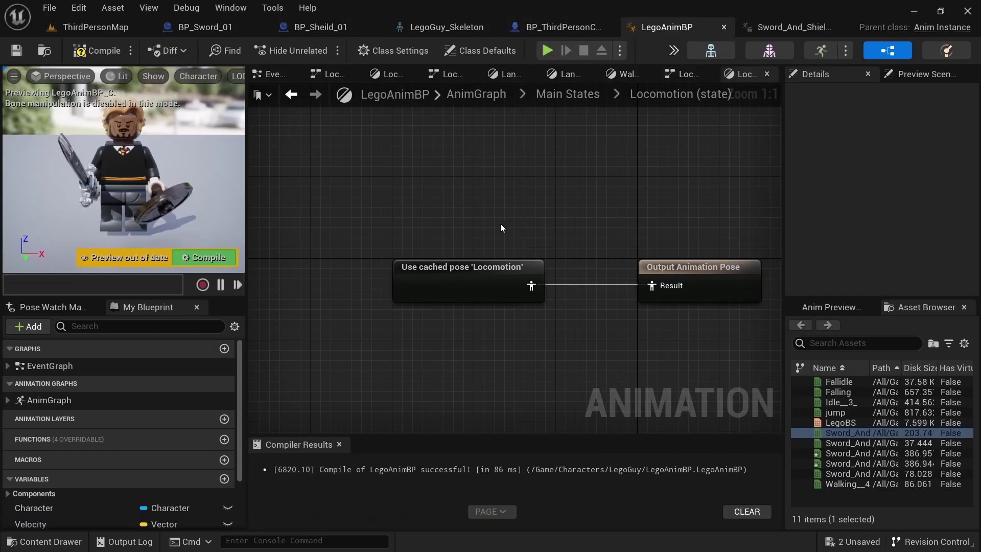
pyautogui.click(551, 99)
pyautogui.moveTo(485, 133); pyautogui.dragTo(488, 240, button='right')
pyautogui.click(485, 184)
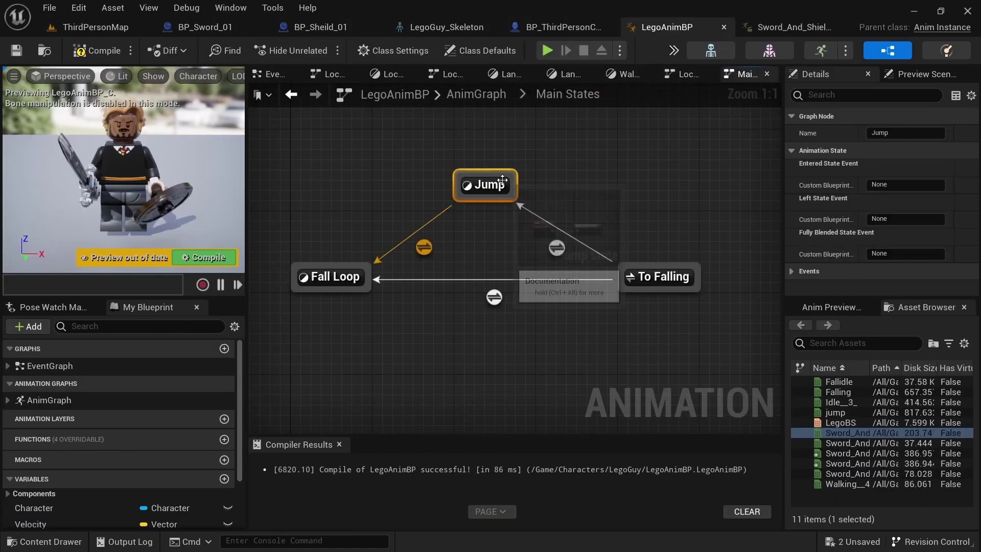
pyautogui.doubleClick(490, 184)
pyautogui.moveTo(855, 464); pyautogui.dragTo(478, 269)
# Add the Sword_And_Shield_Jump_Idle animation to the Fall Loop state in place of Fallidle.
pyautogui.click(568, 94)
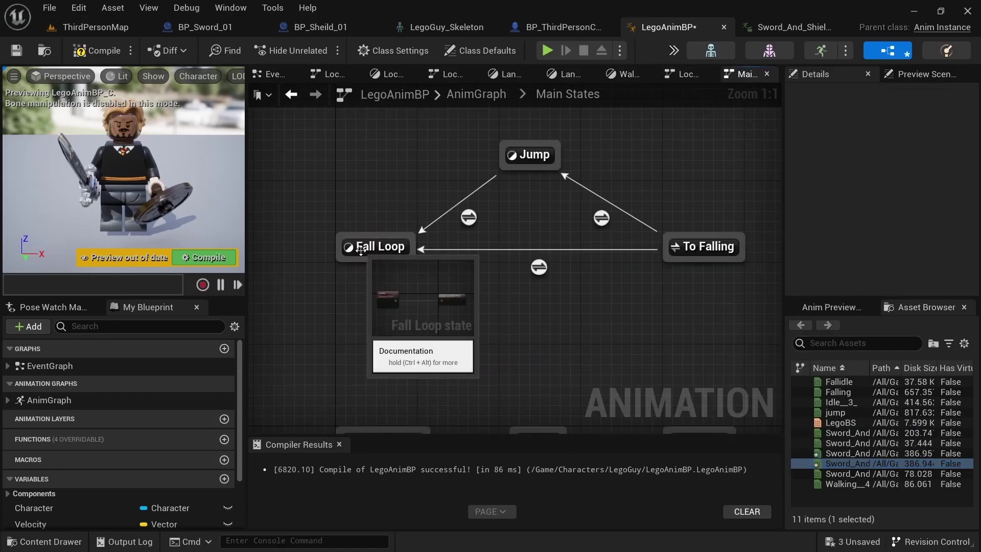
pyautogui.doubleClick(372, 246)
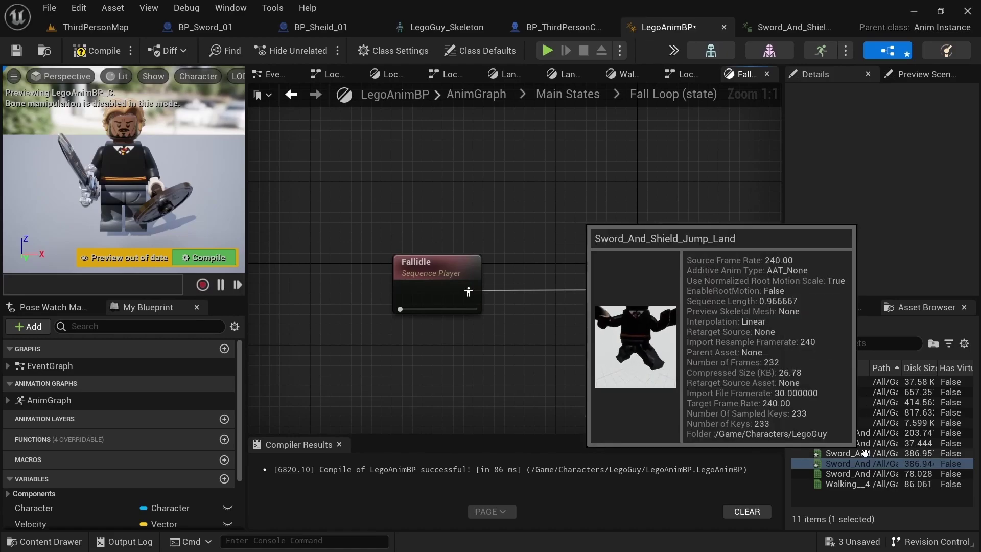
pyautogui.moveTo(858, 437)
pyautogui.moveTo(858, 441); pyautogui.dragTo(439, 300)
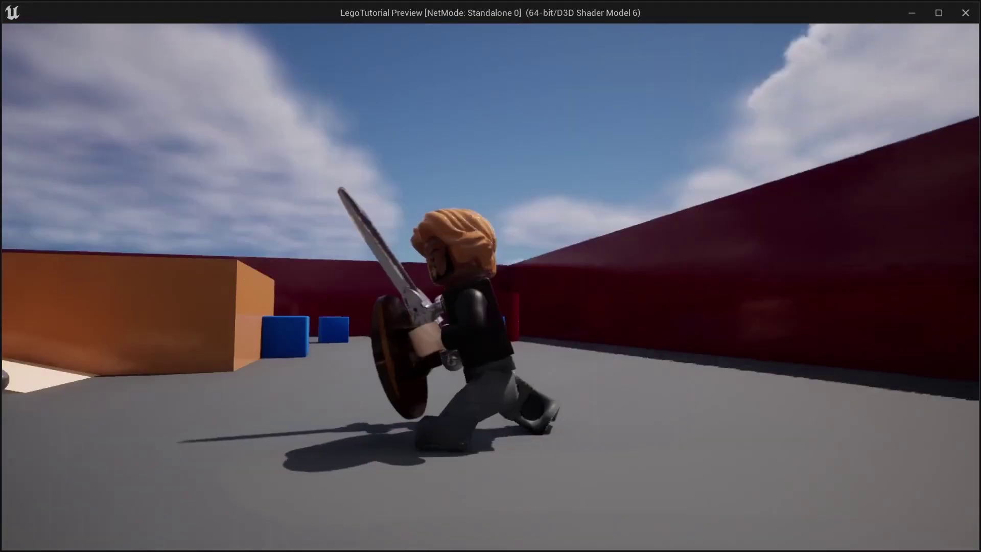
# Play-test the level by walking LegoGuy in several directions and jumping to check the sword and shield animations.
pyautogui.press('a')
pyautogui.press('s')
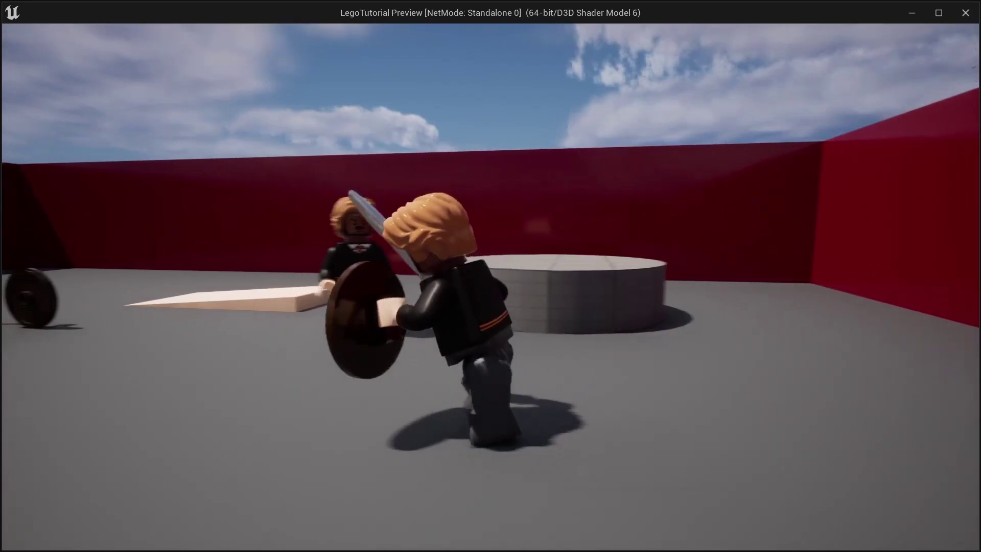
pyautogui.press('d')
pyautogui.press('s')
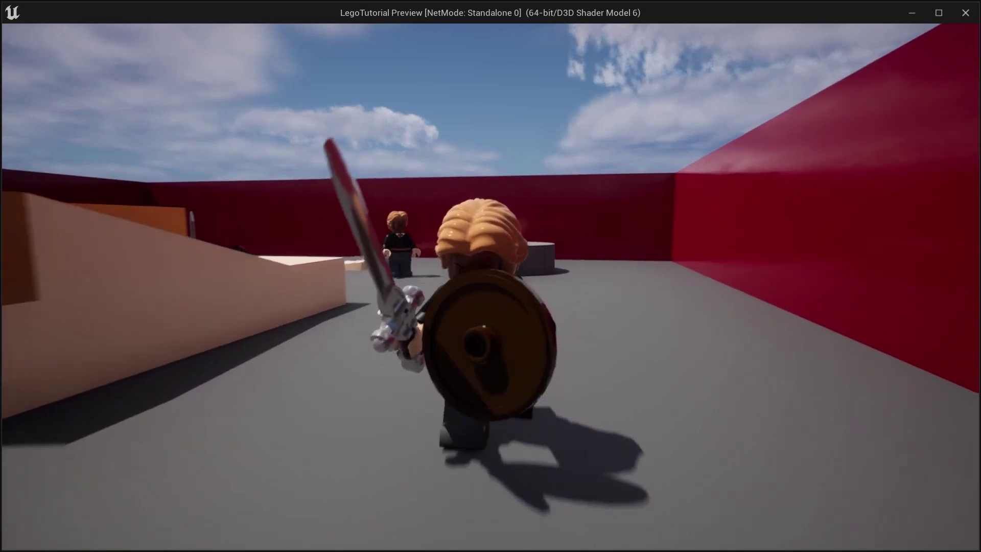
pyautogui.press('space')
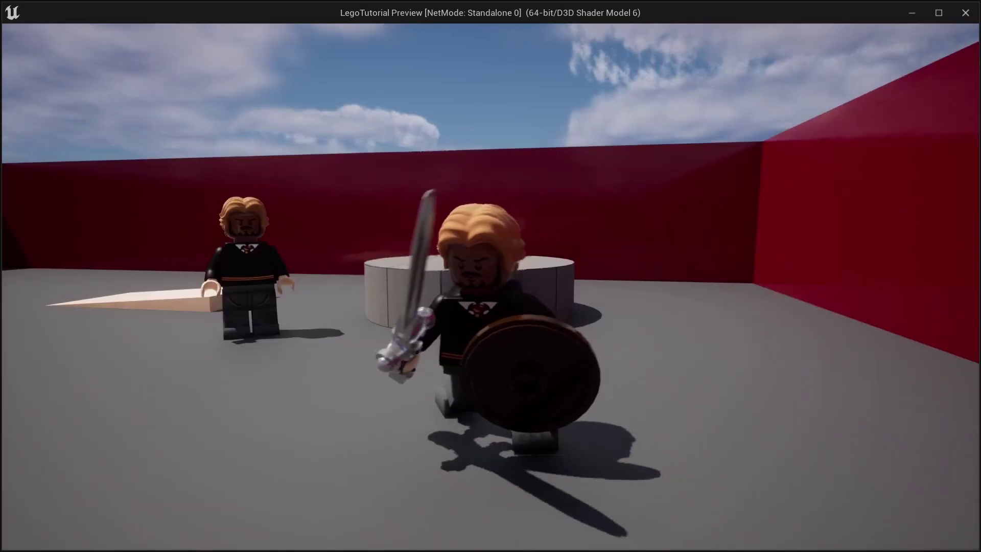
pyautogui.press('a')
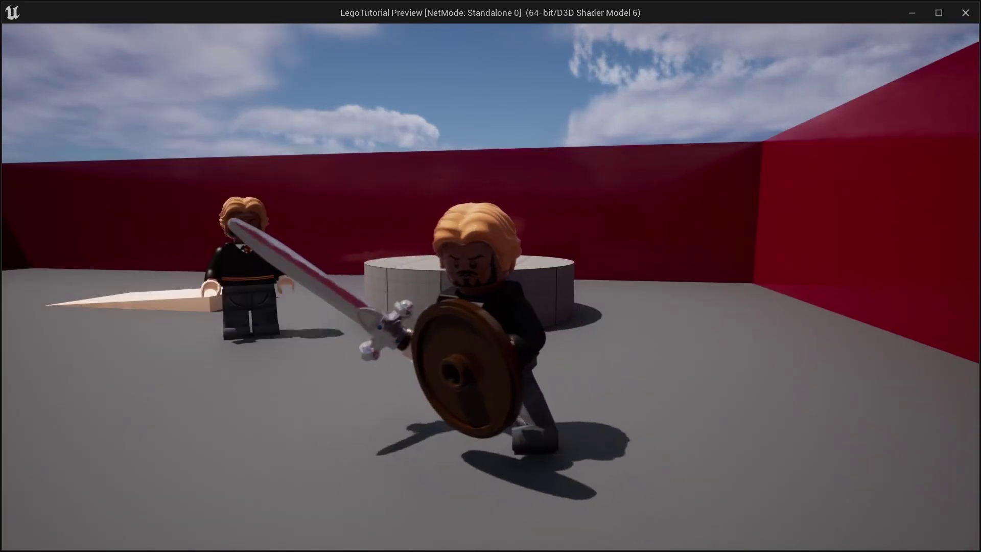